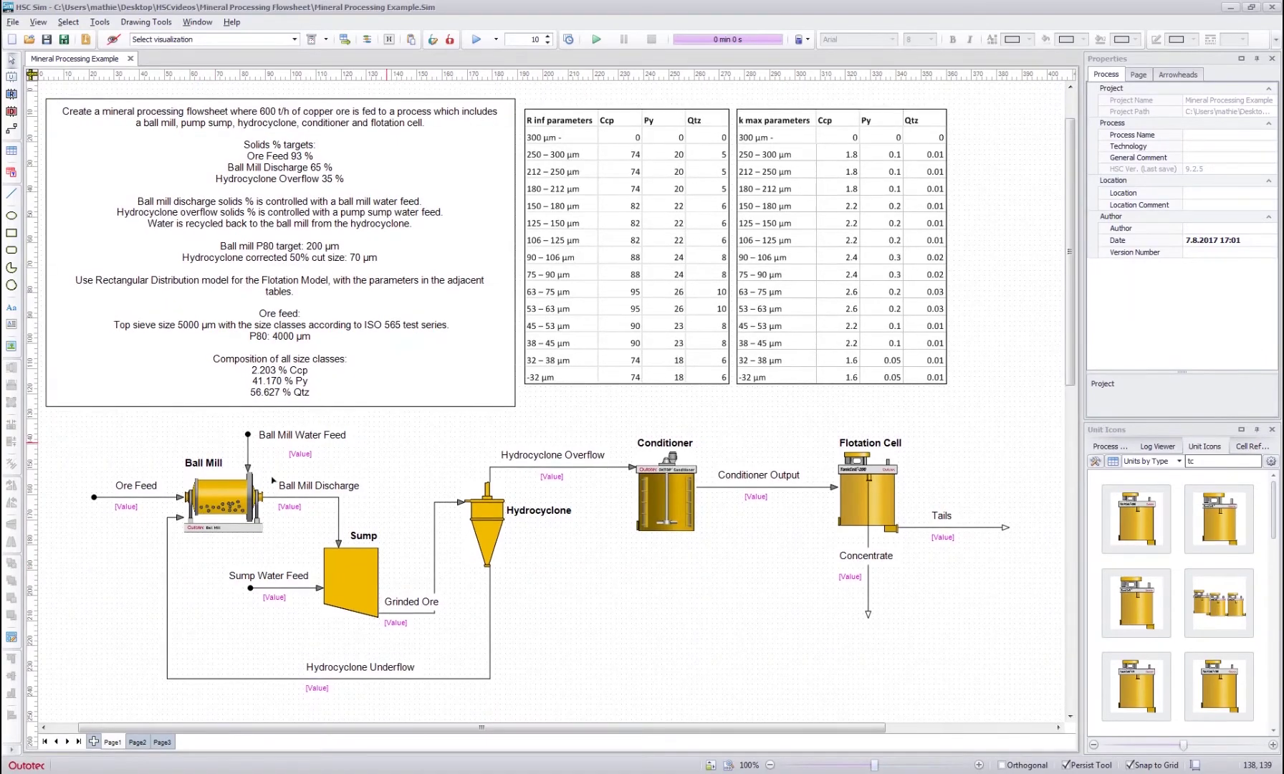
# - Open the Ball Mill's unit editor and examine its model settings and Bond Equation parameters
pyautogui.doubleClick(233, 496)
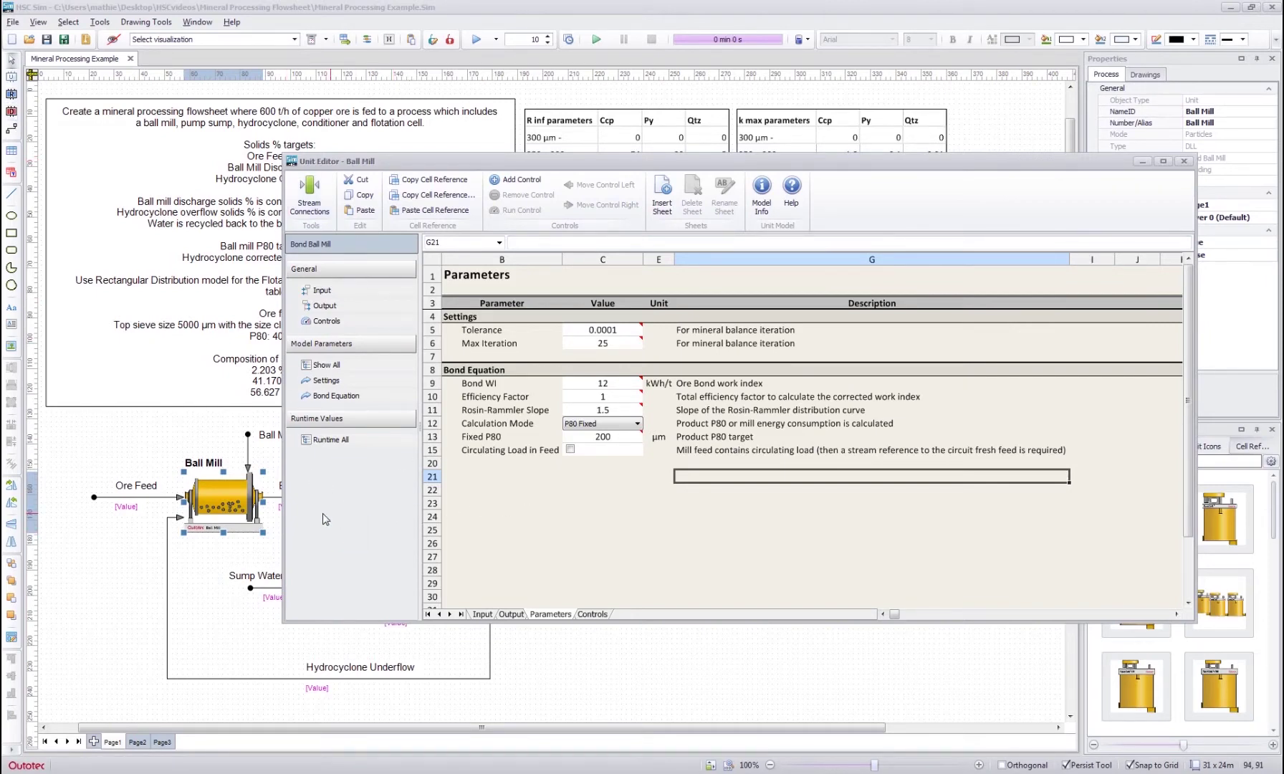
pyautogui.click(470, 475)
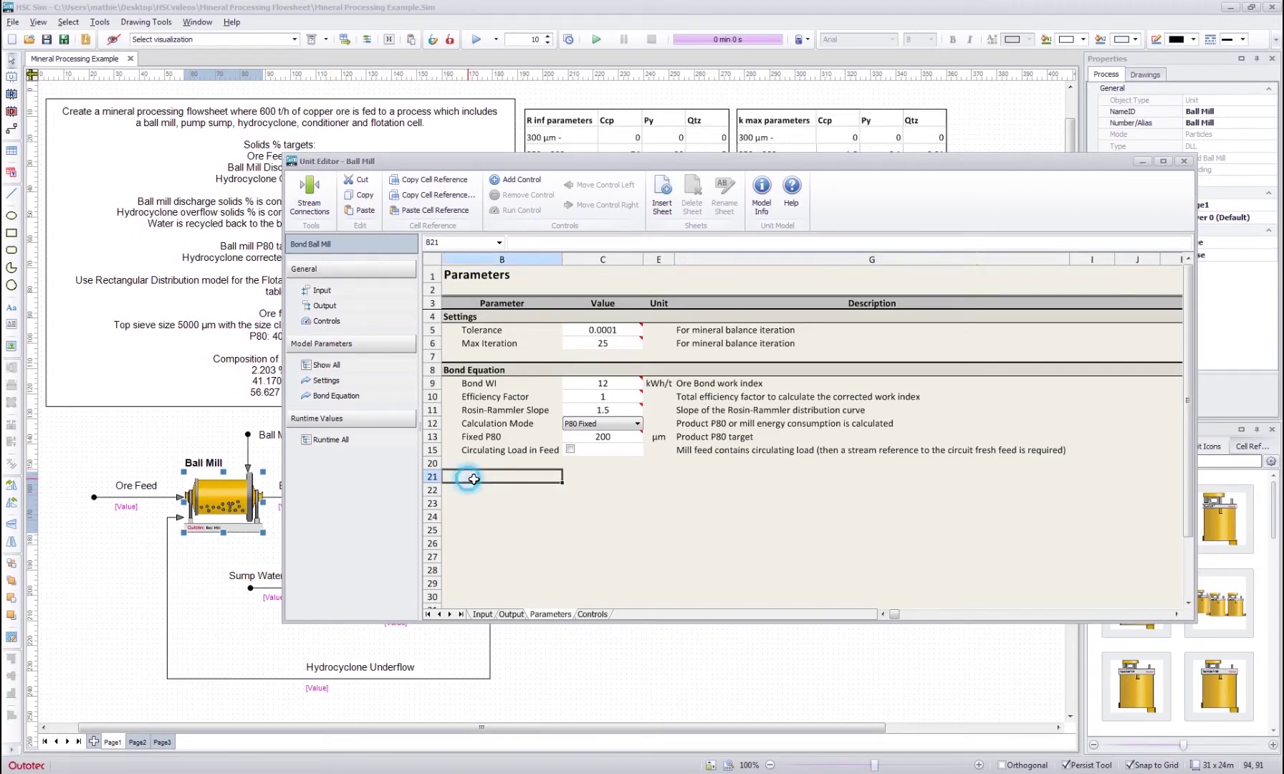
pyautogui.click(607, 473)
pyautogui.click(685, 473)
pyautogui.click(531, 478)
pyautogui.click(578, 477)
pyautogui.click(605, 490)
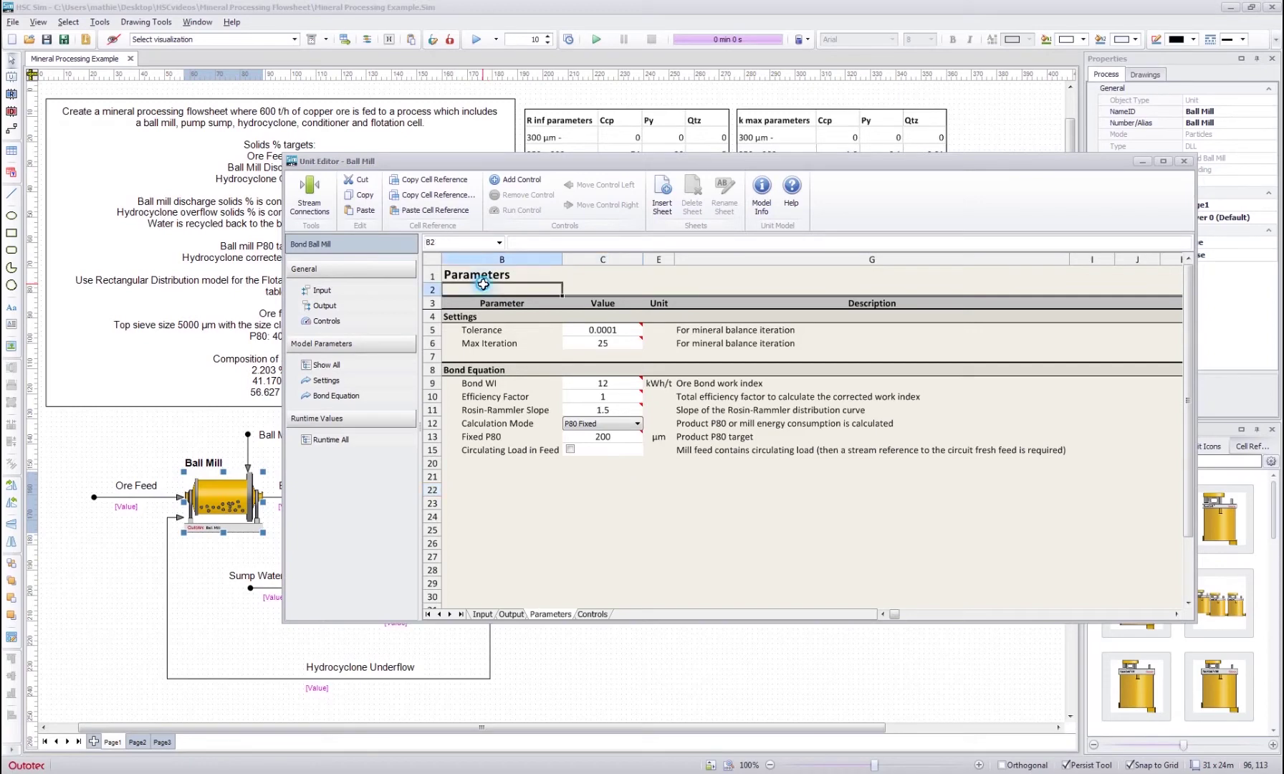
# - Examine the ball mill's input and output stream tables, including the flow, solids and size-fraction rows
pyautogui.click(320, 290)
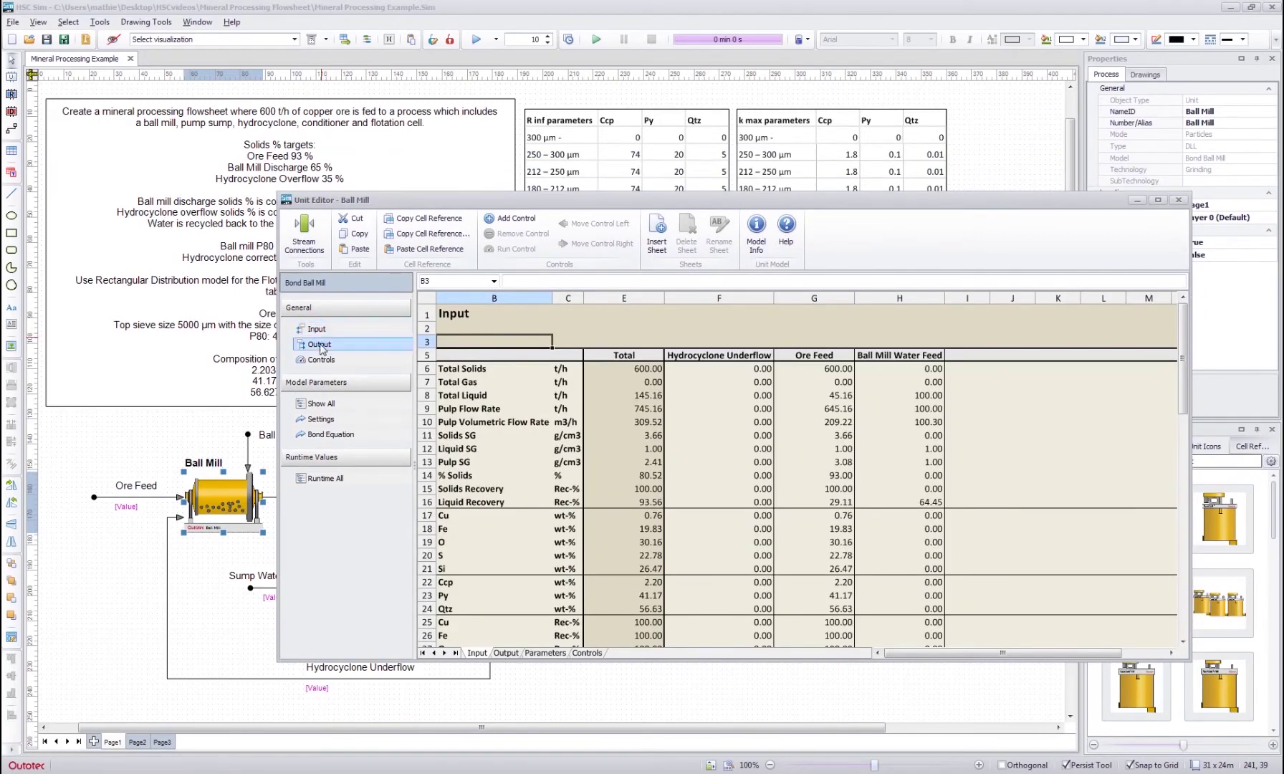
pyautogui.click(320, 344)
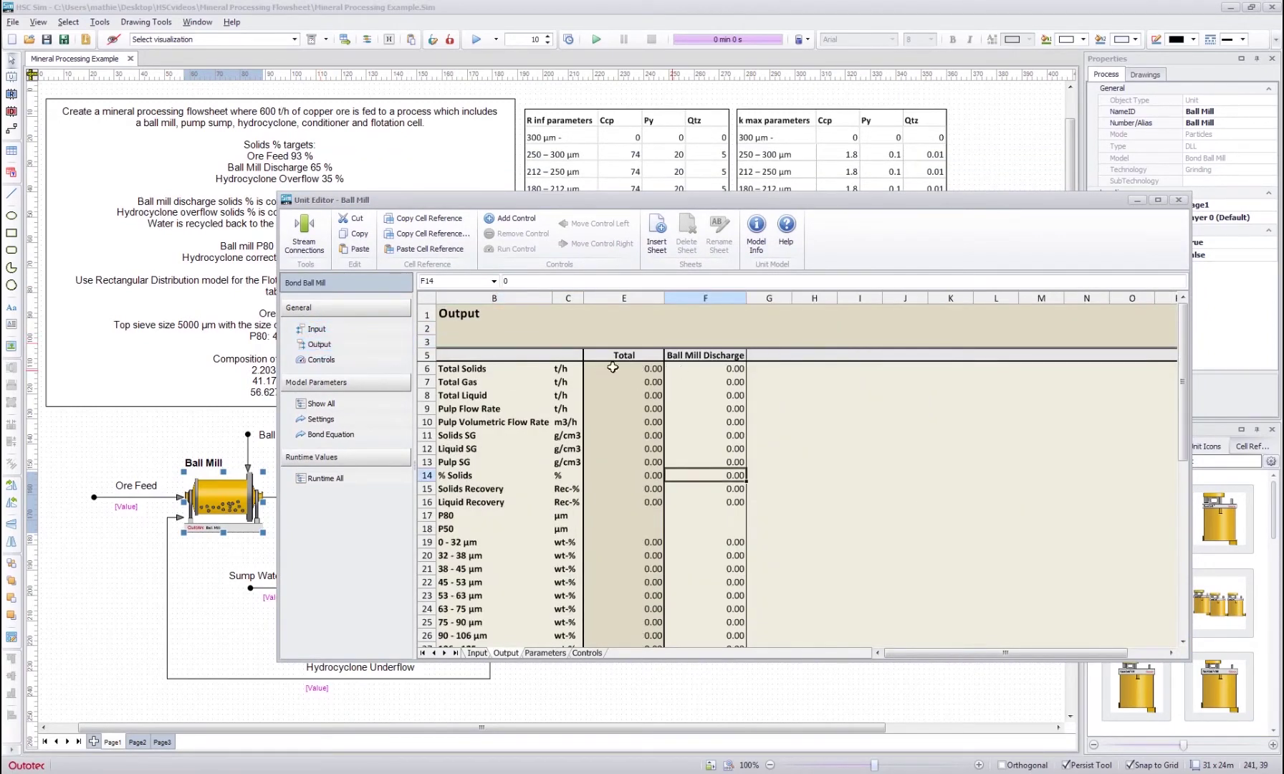
pyautogui.click(488, 377)
pyautogui.scroll(-9, 488, 377)
pyautogui.scroll(9, 488, 377)
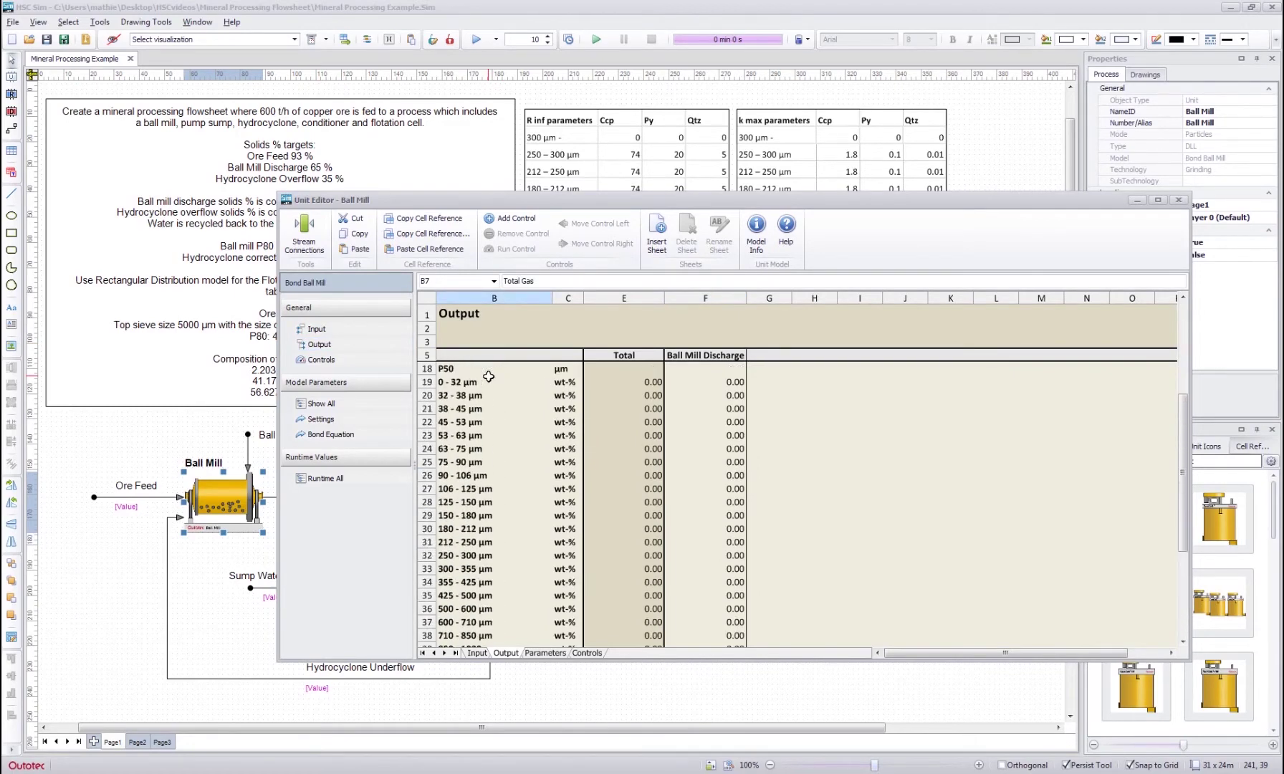
pyautogui.scroll(-3, 488, 376)
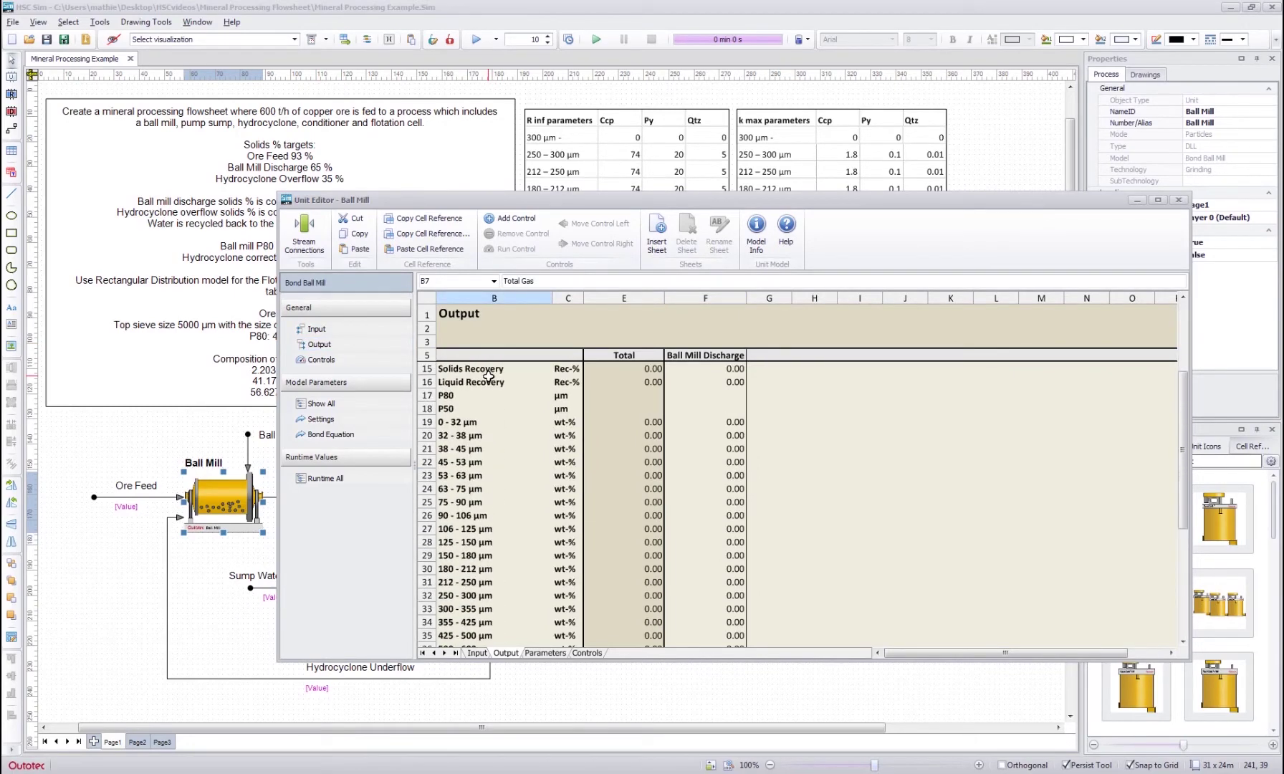
pyautogui.moveTo(466, 422); pyautogui.dragTo(731, 593)
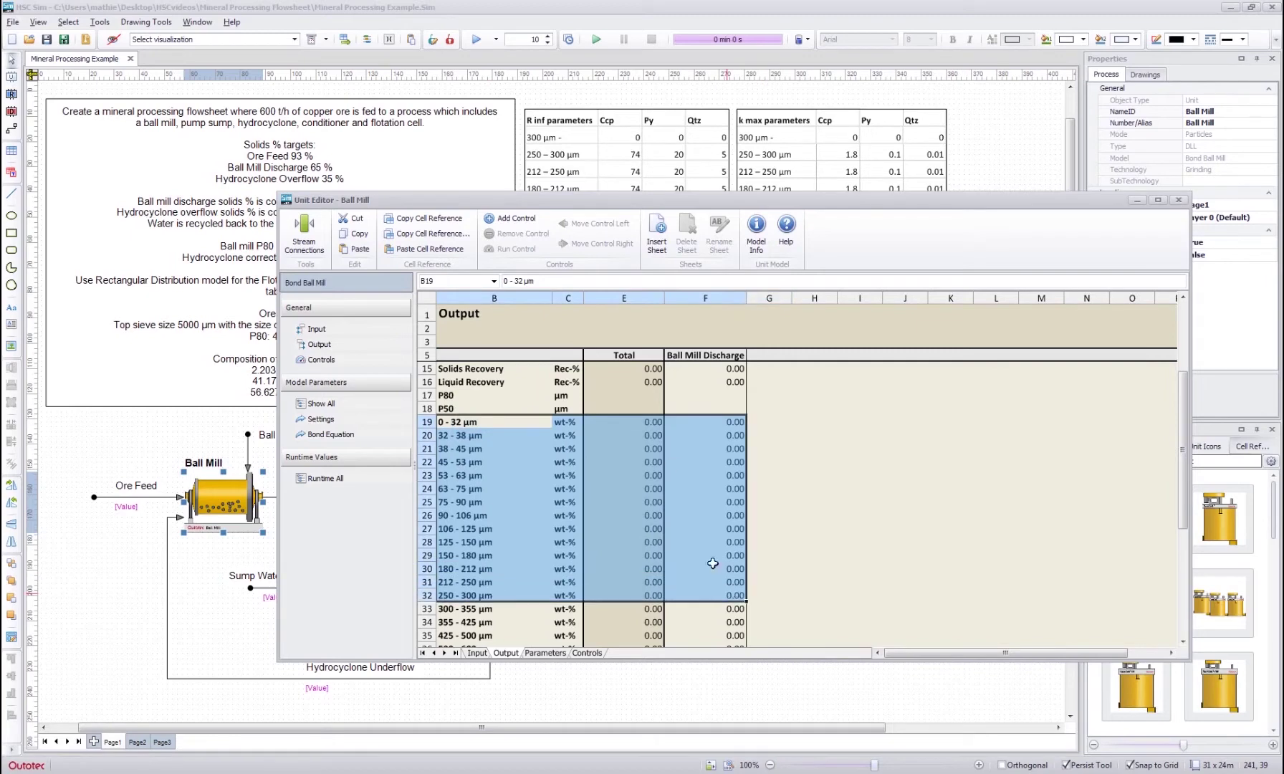
pyautogui.scroll(-5, 662, 446)
pyautogui.scroll(8, 504, 409)
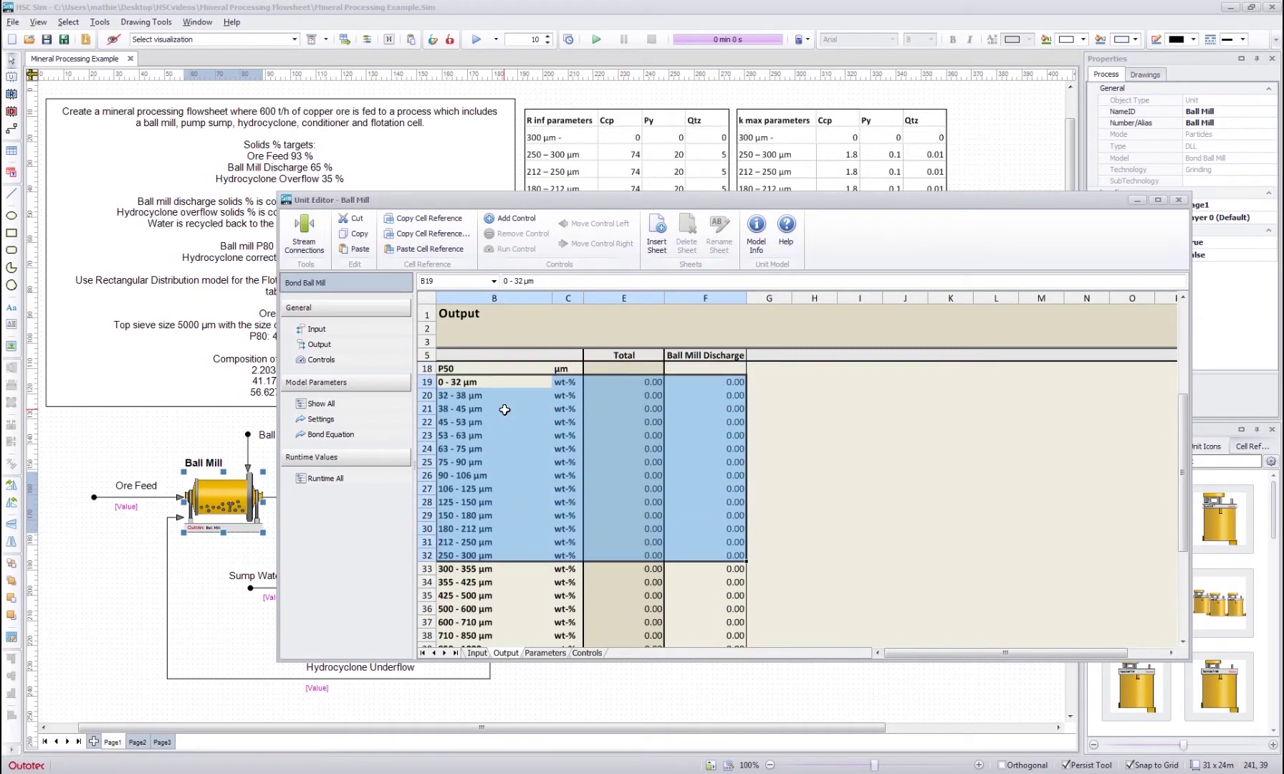
pyautogui.click(459, 368)
pyautogui.moveTo(459, 368); pyautogui.dragTo(708, 500)
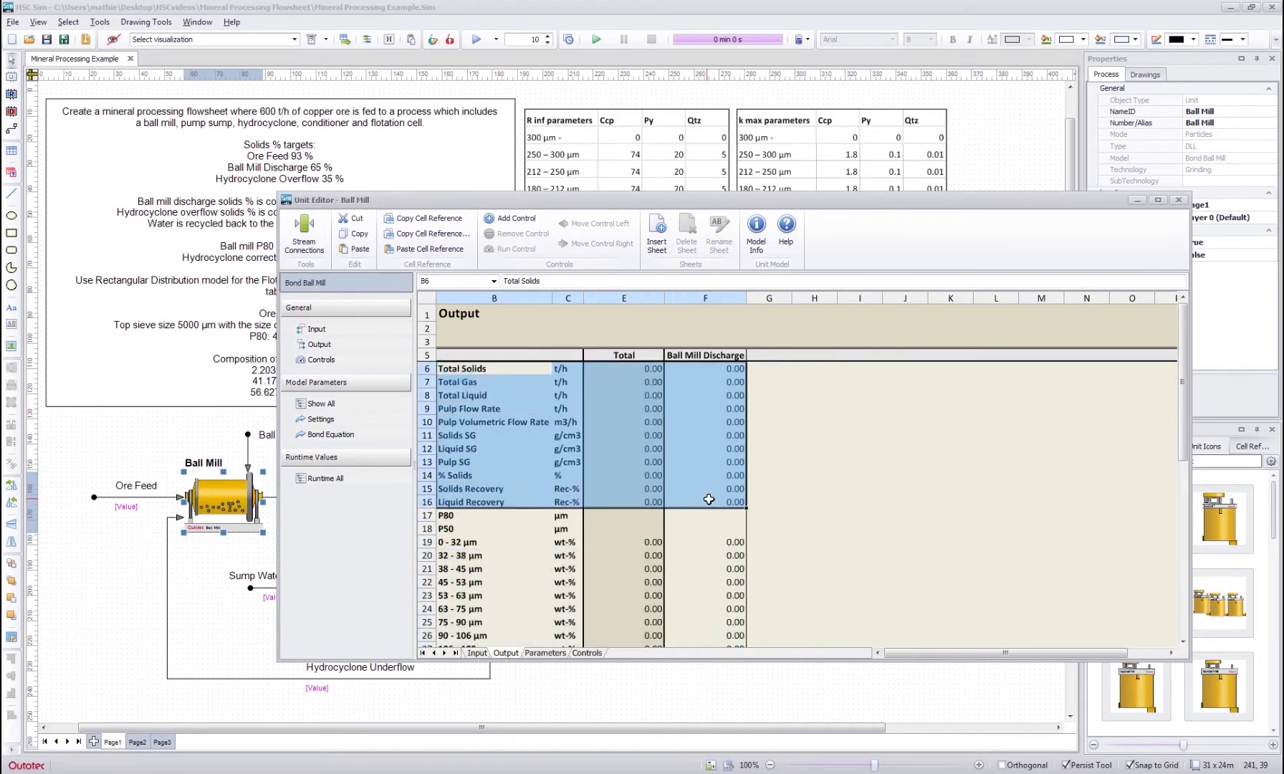
pyautogui.click(519, 423)
# - Review the ball mill's model parameters, all together and by the Settings and Bond Equation groups
pyautogui.click(321, 403)
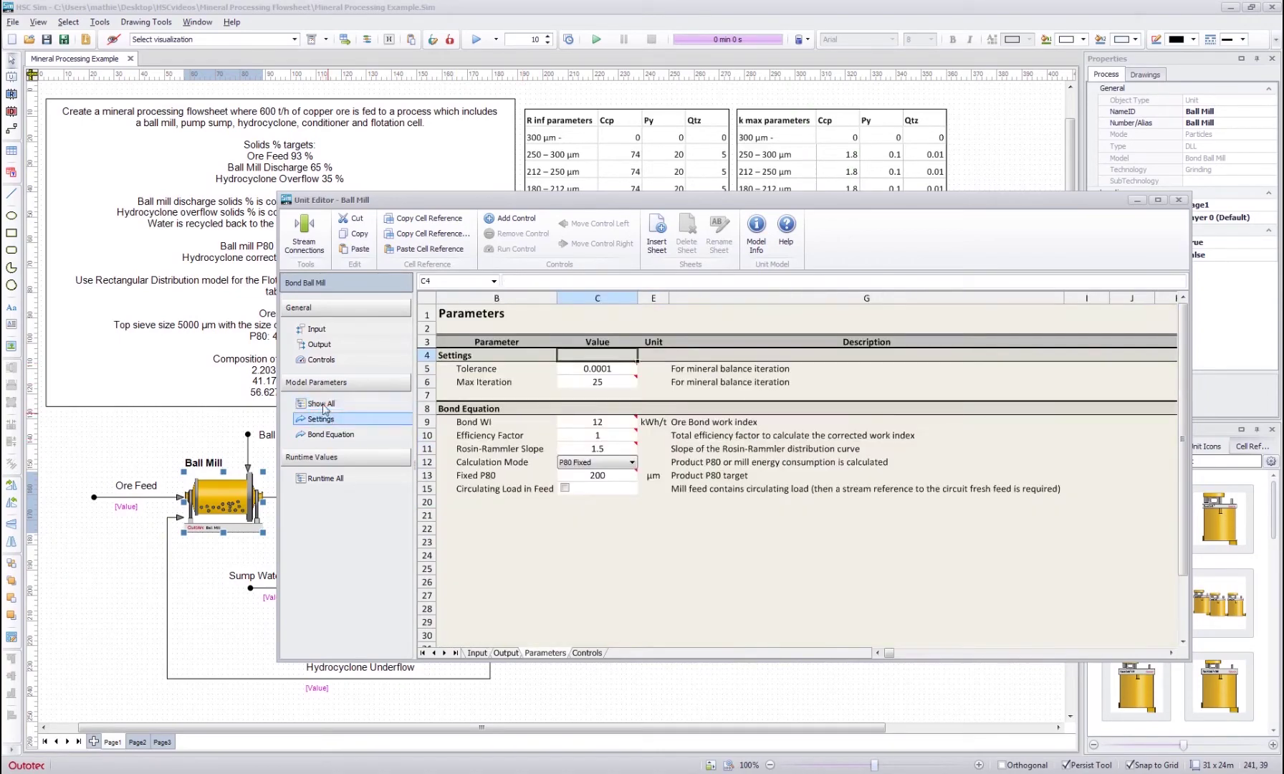
pyautogui.click(321, 421)
pyautogui.click(329, 434)
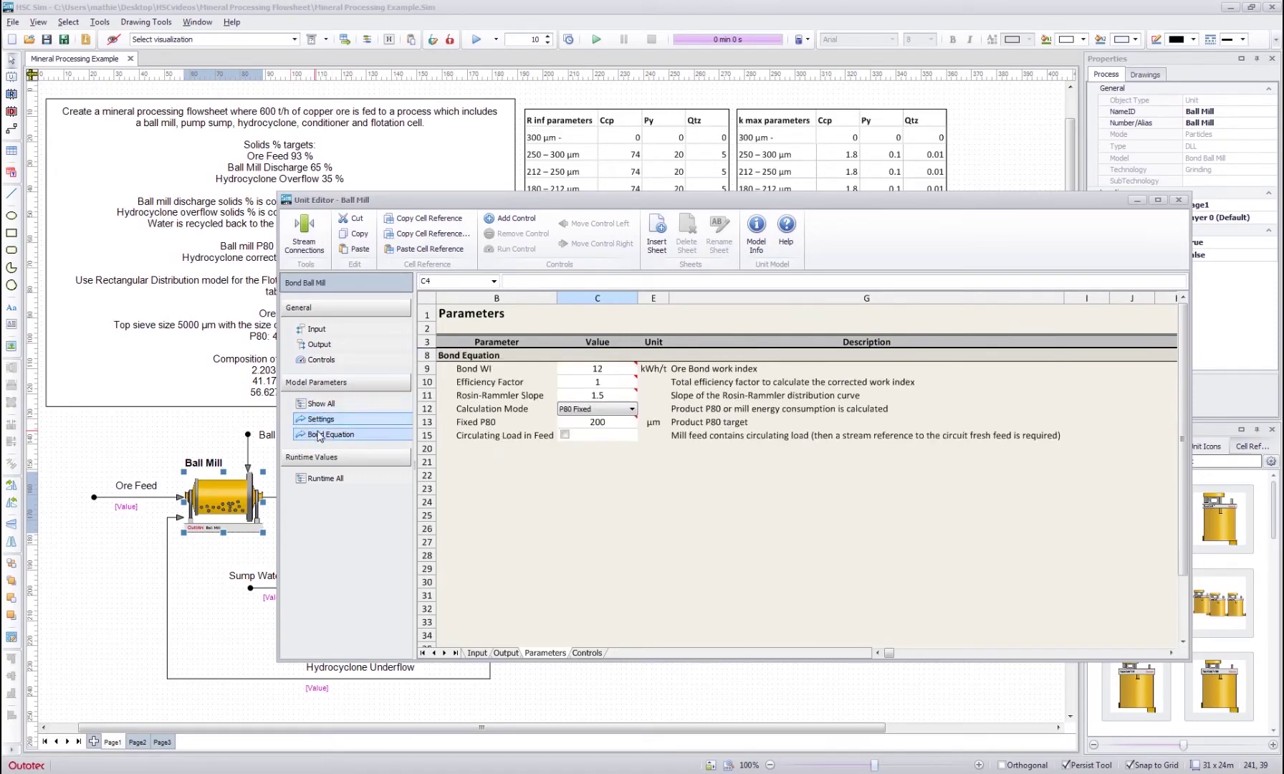
pyautogui.click(321, 404)
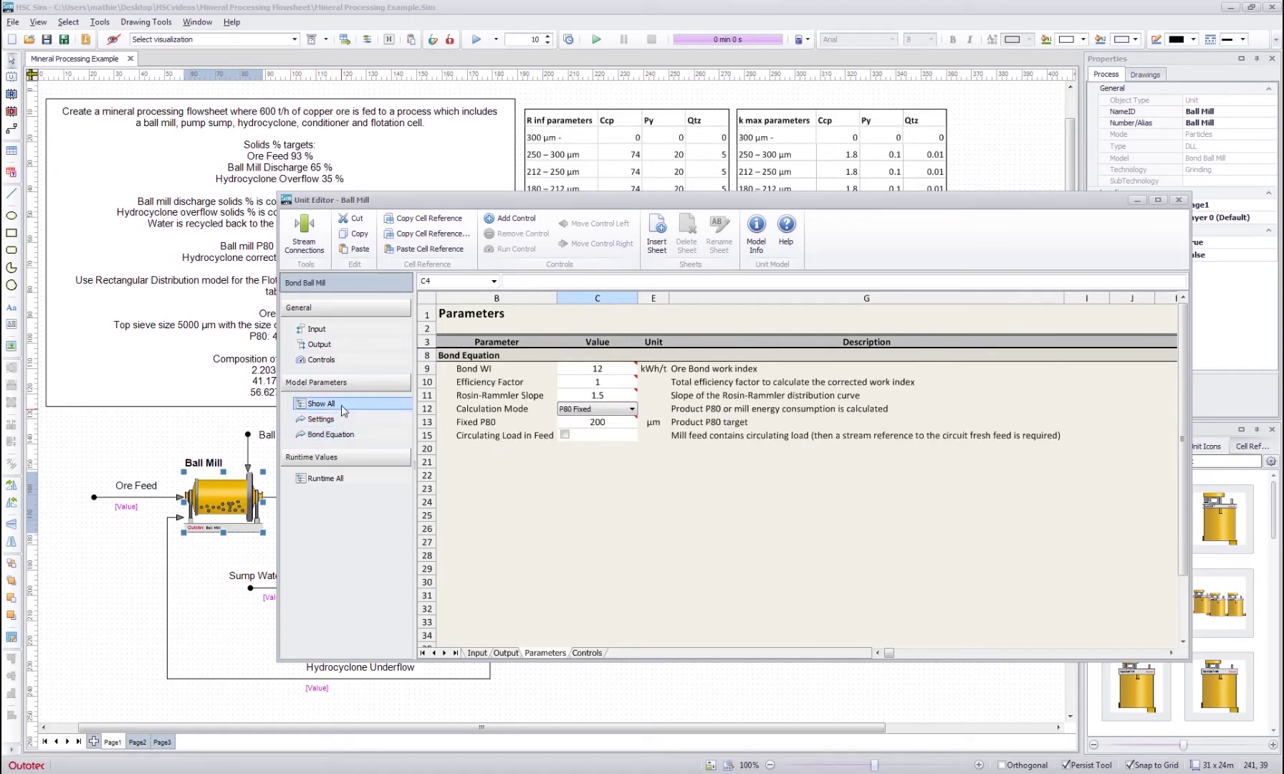
# - Examine the ball mill's runtime values for work index, grinding energy, net power and reduction ratio
pyautogui.click(333, 480)
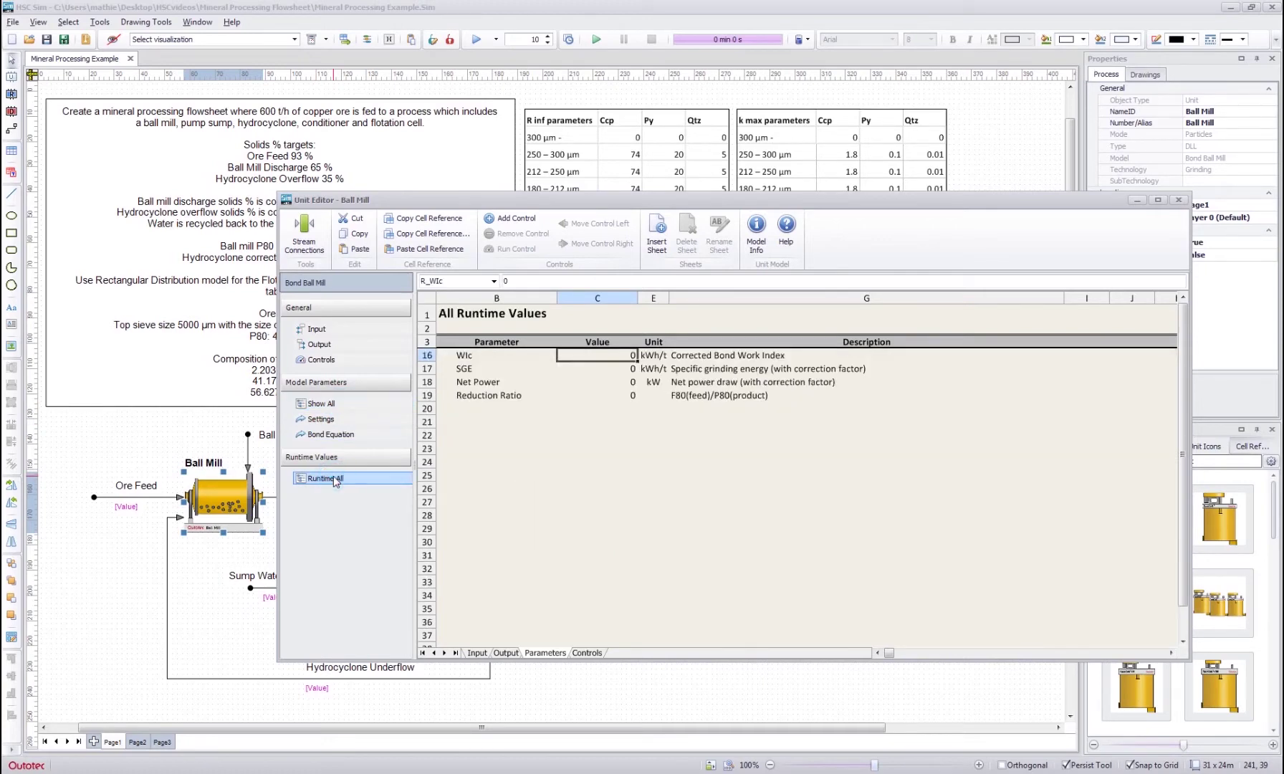
pyautogui.moveTo(600, 356); pyautogui.dragTo(600, 396)
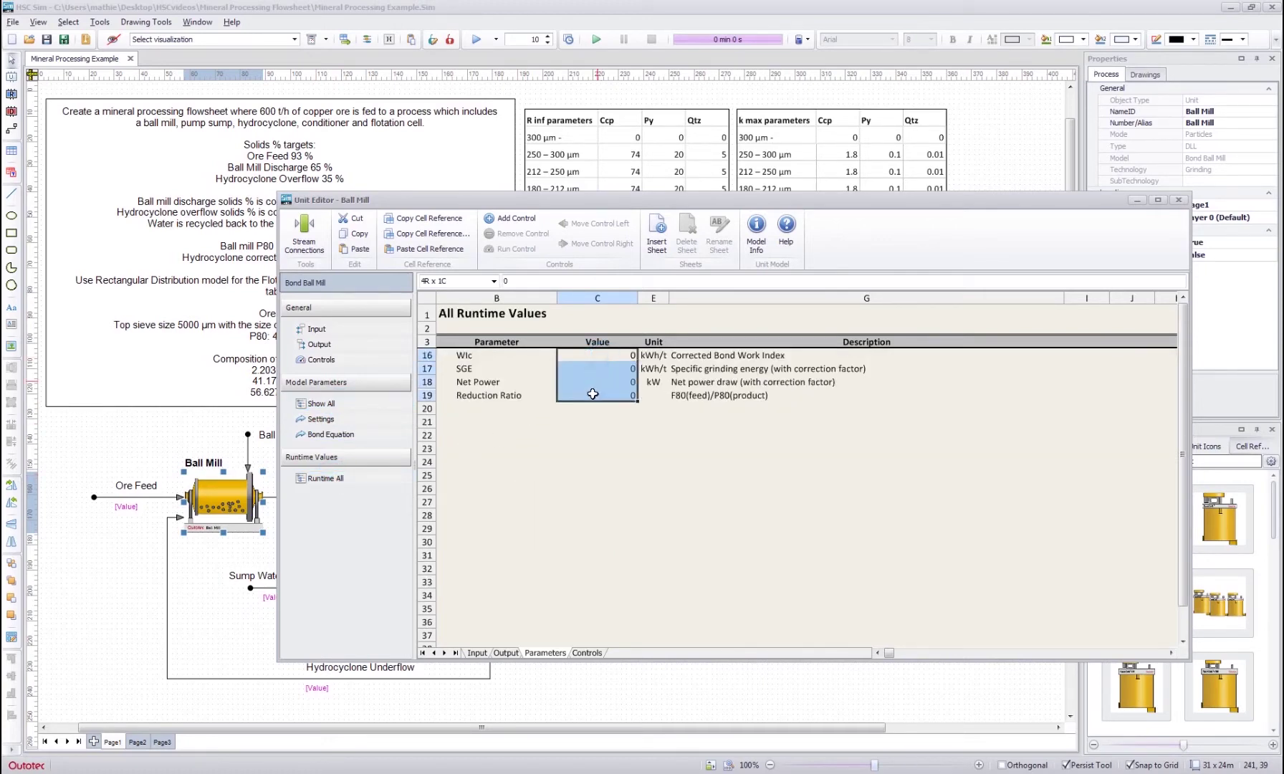
pyautogui.click(602, 408)
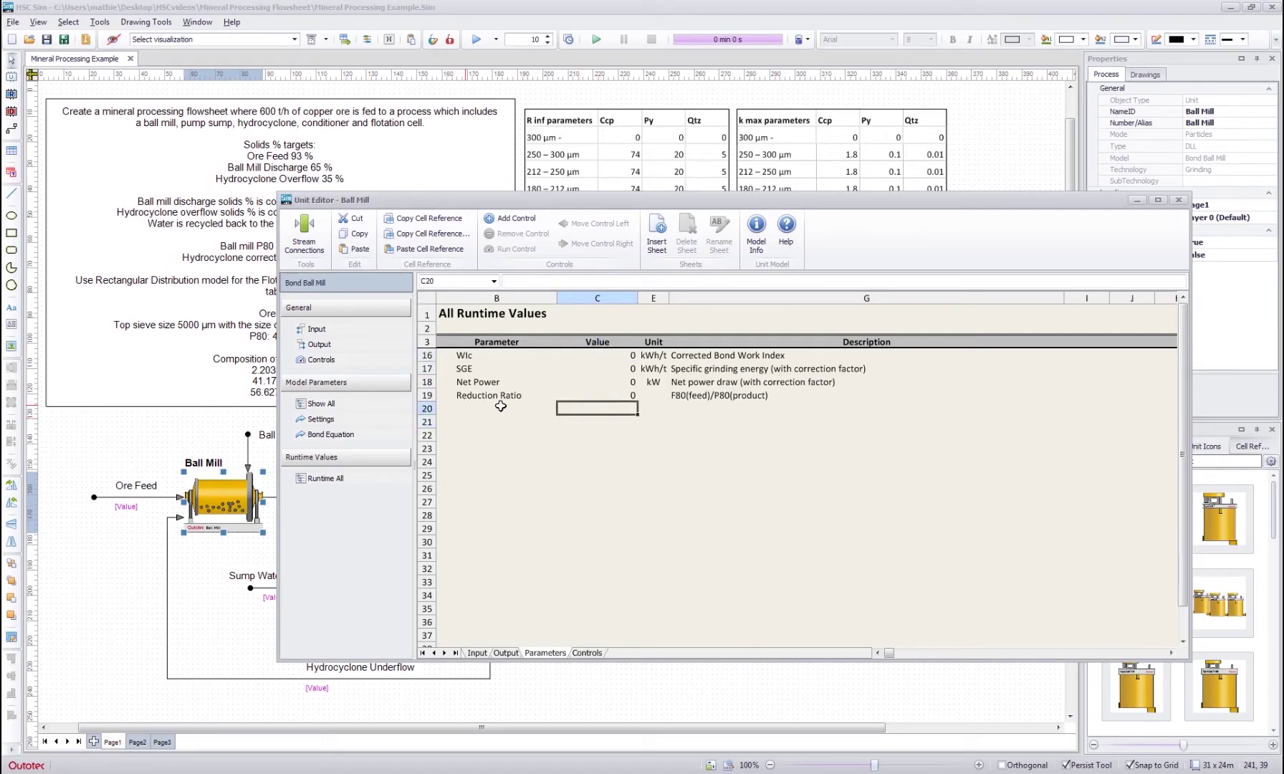
pyautogui.moveTo(500, 405); pyautogui.dragTo(634, 414)
pyautogui.click(613, 405)
pyautogui.click(676, 433)
pyautogui.click(608, 436)
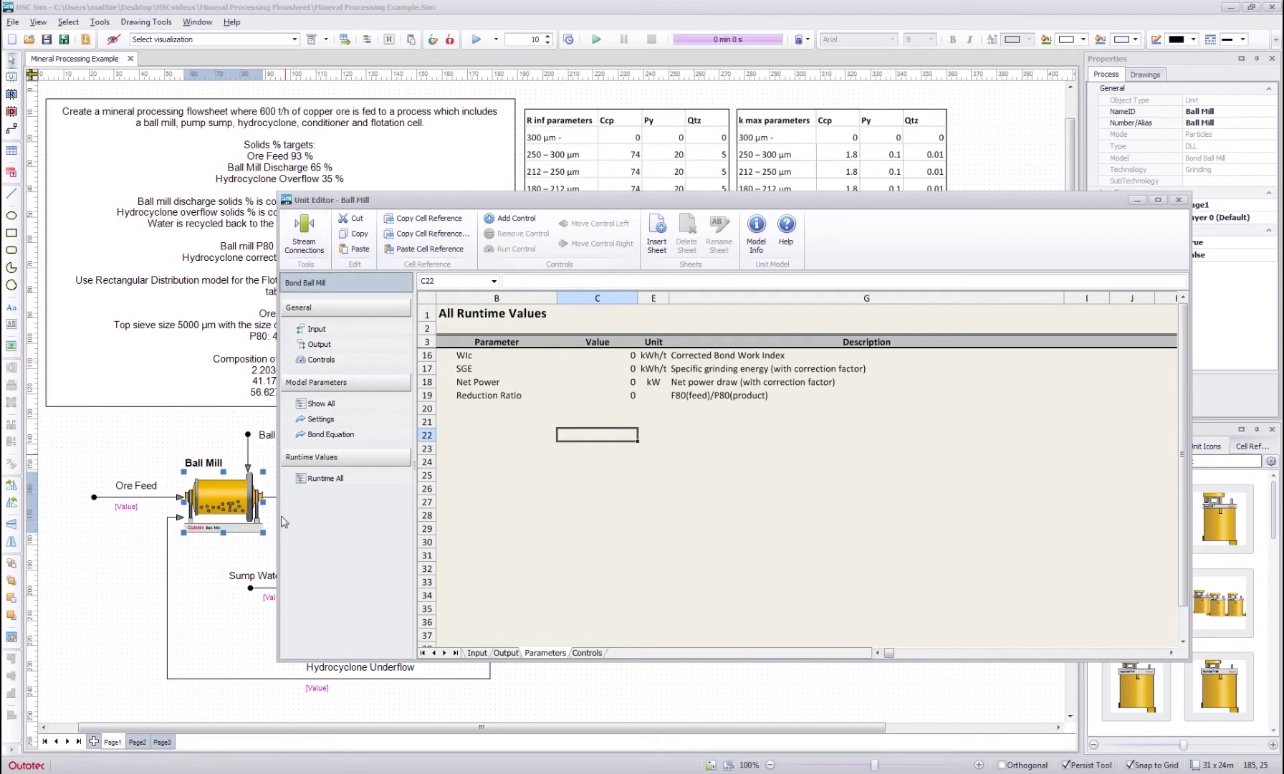
# - In the ball mill's stream connections, add Ore Feed as a reference stream for the Circuit Feed, and close the editor
pyautogui.click(300, 228)
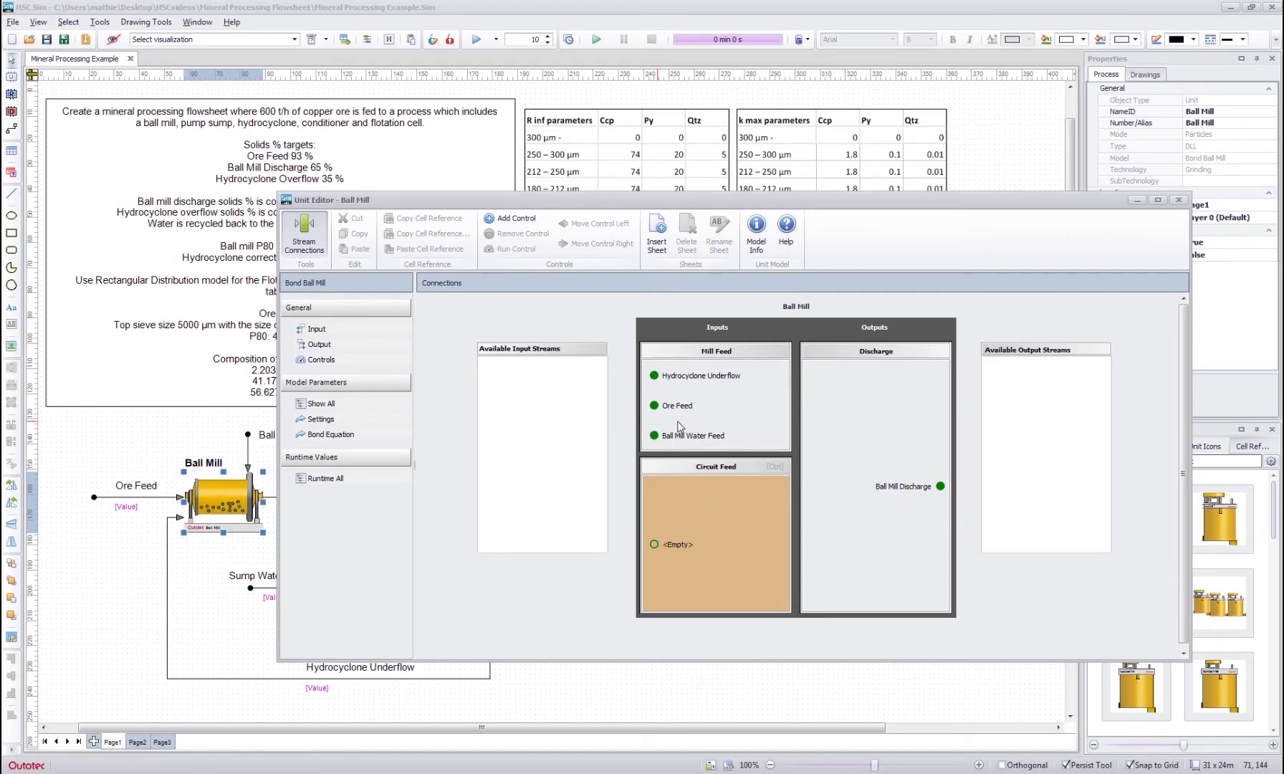
pyautogui.moveTo(689, 377)
pyautogui.mouseDown()
pyautogui.moveTo(508, 392)
pyautogui.moveTo(530, 398)
pyautogui.moveTo(608, 504)
pyautogui.moveTo(657, 534)
pyautogui.moveTo(650, 351)
pyautogui.moveTo(703, 358)
pyautogui.mouseUp()
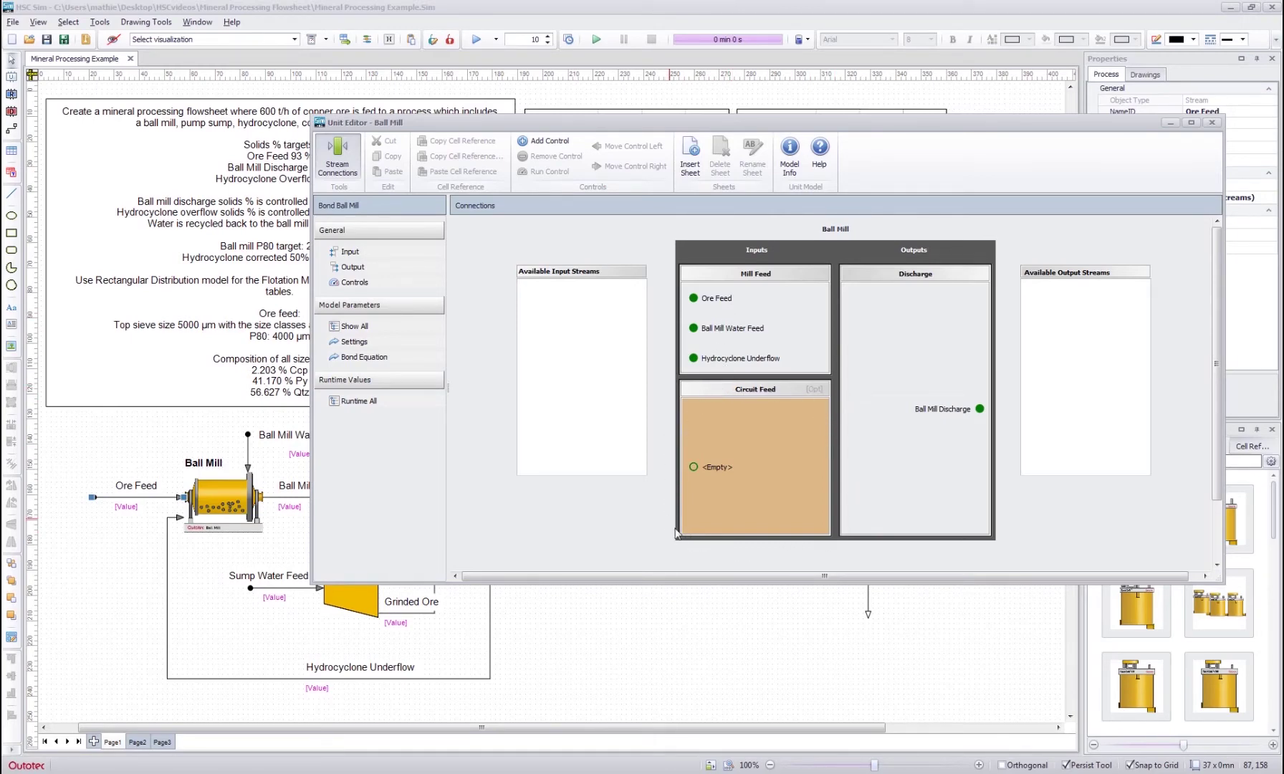
pyautogui.doubleClick(727, 451)
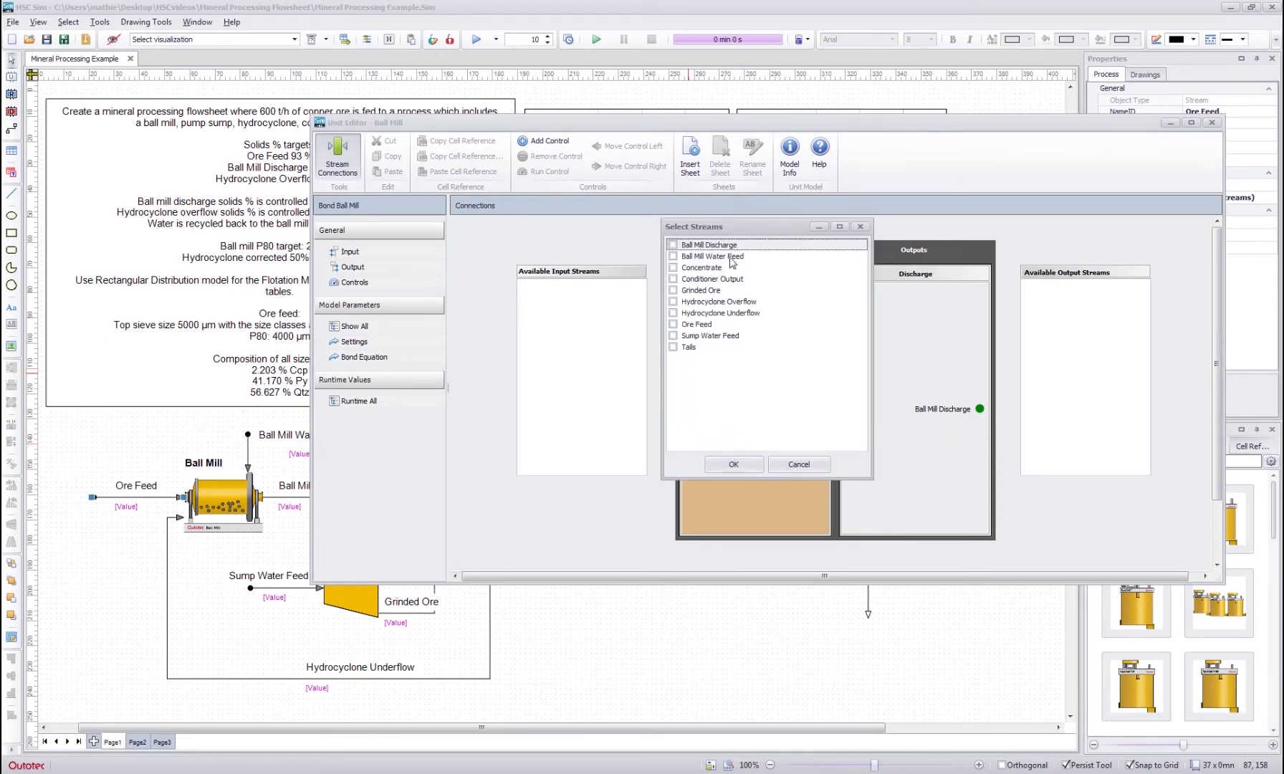
pyautogui.moveTo(738, 229); pyautogui.dragTo(956, 280)
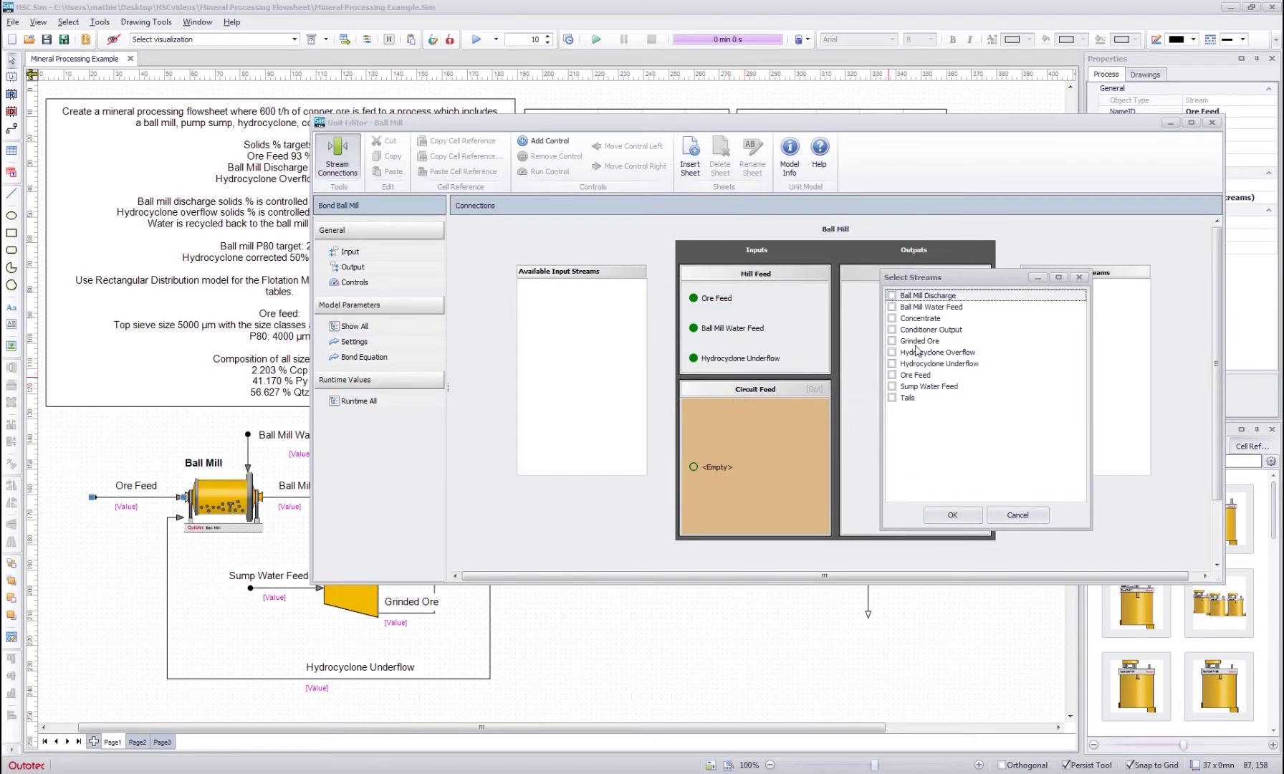
pyautogui.click(908, 375)
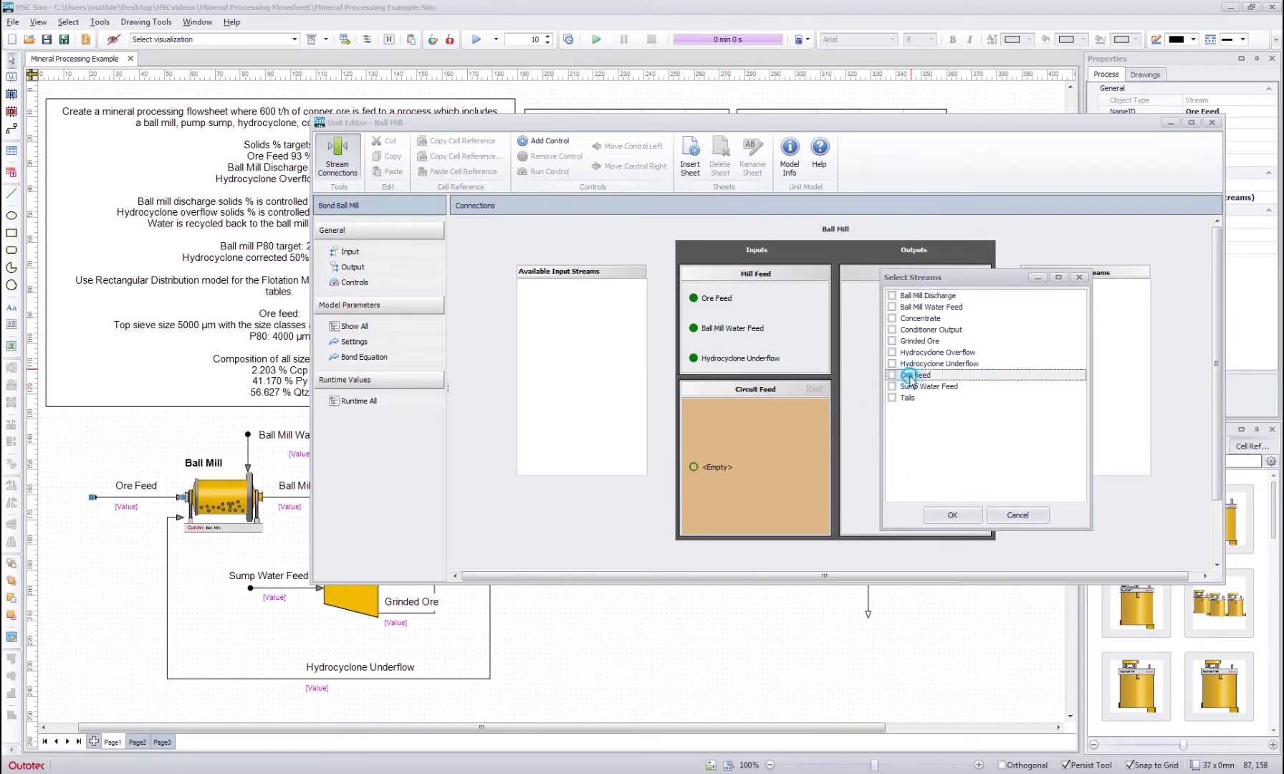
pyautogui.click(951, 513)
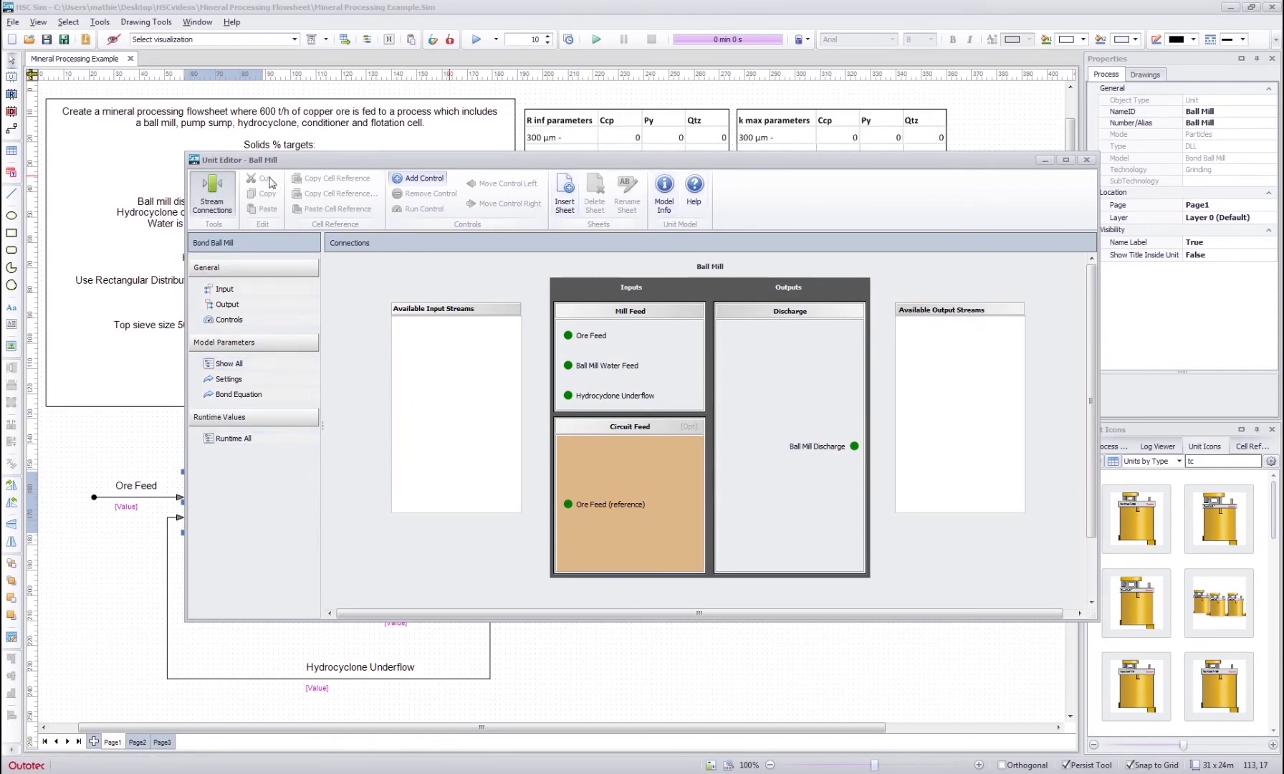
pyautogui.click(1086, 159)
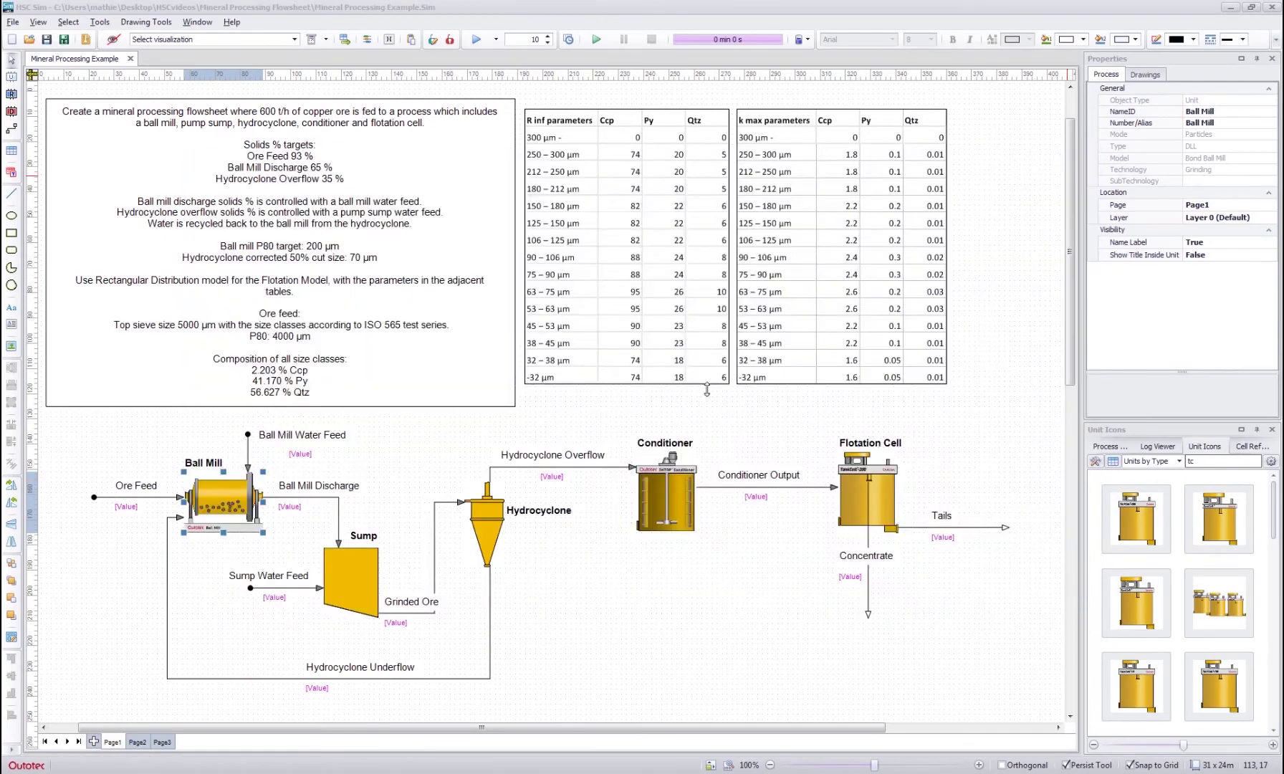
pyautogui.click(380, 525)
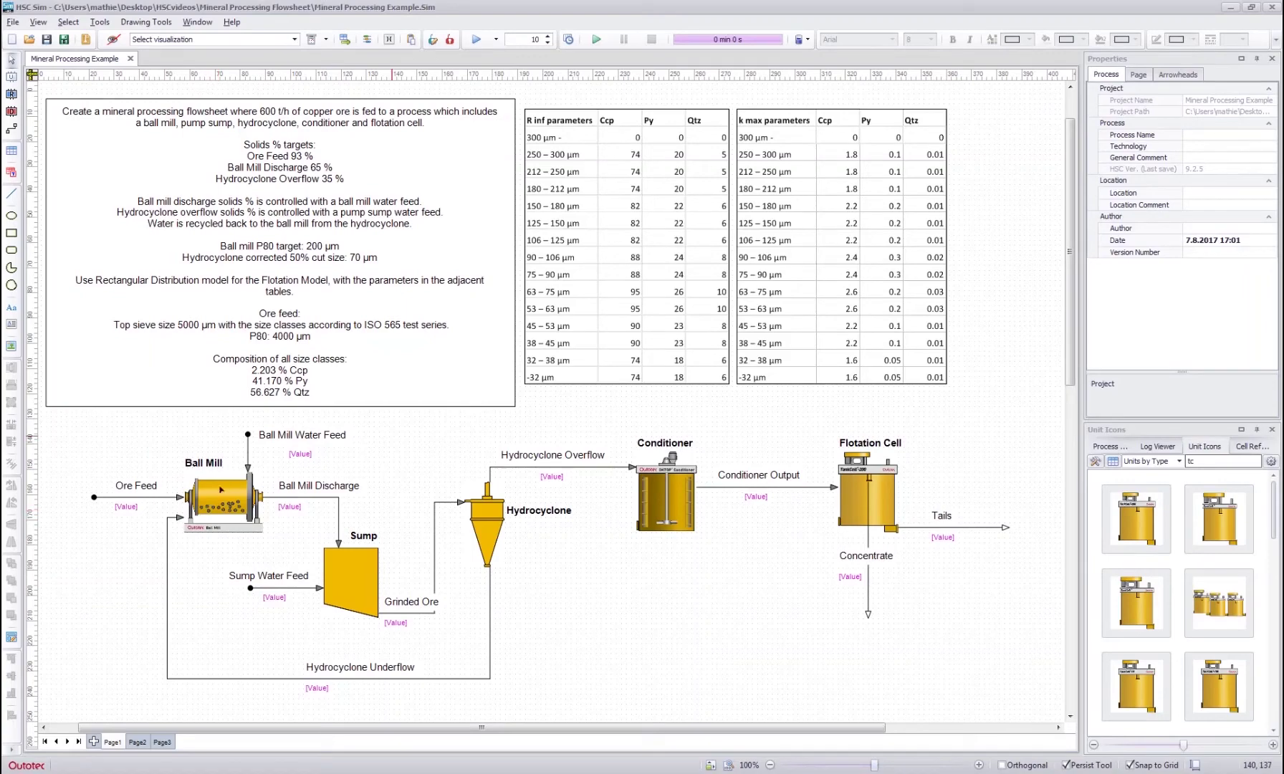
# - Reopen the Ball Mill's unit editor beside the task description and check the Fixed P80 parameter against the target
pyautogui.click(210, 494)
pyautogui.doubleClick(210, 495)
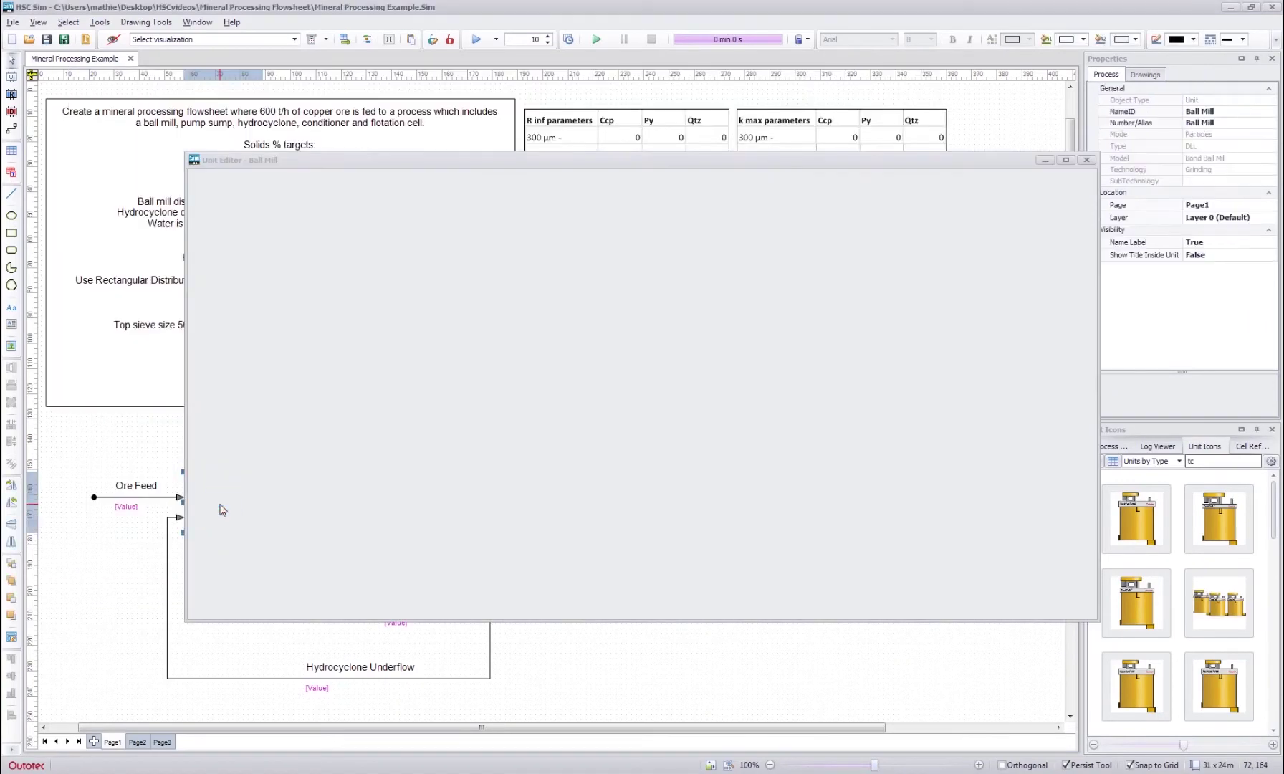
pyautogui.moveTo(495, 163); pyautogui.dragTo(809, 154)
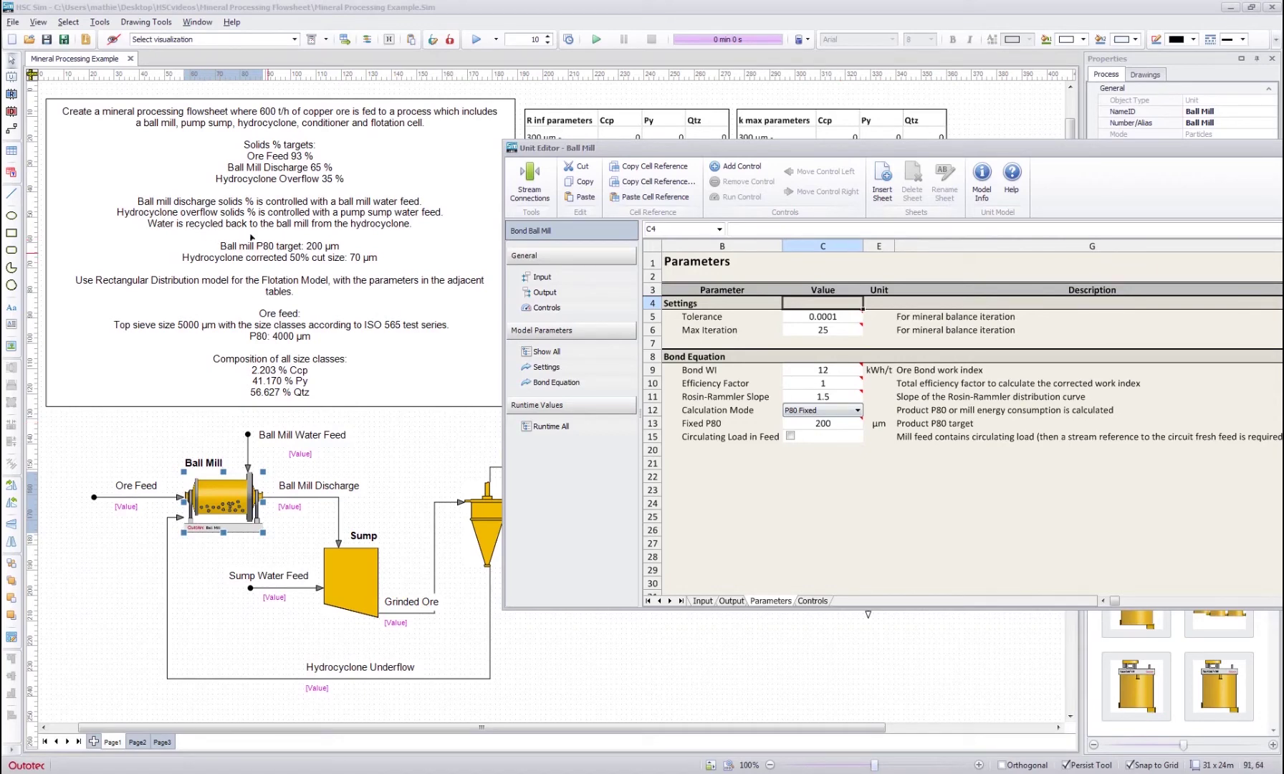
pyautogui.click(817, 424)
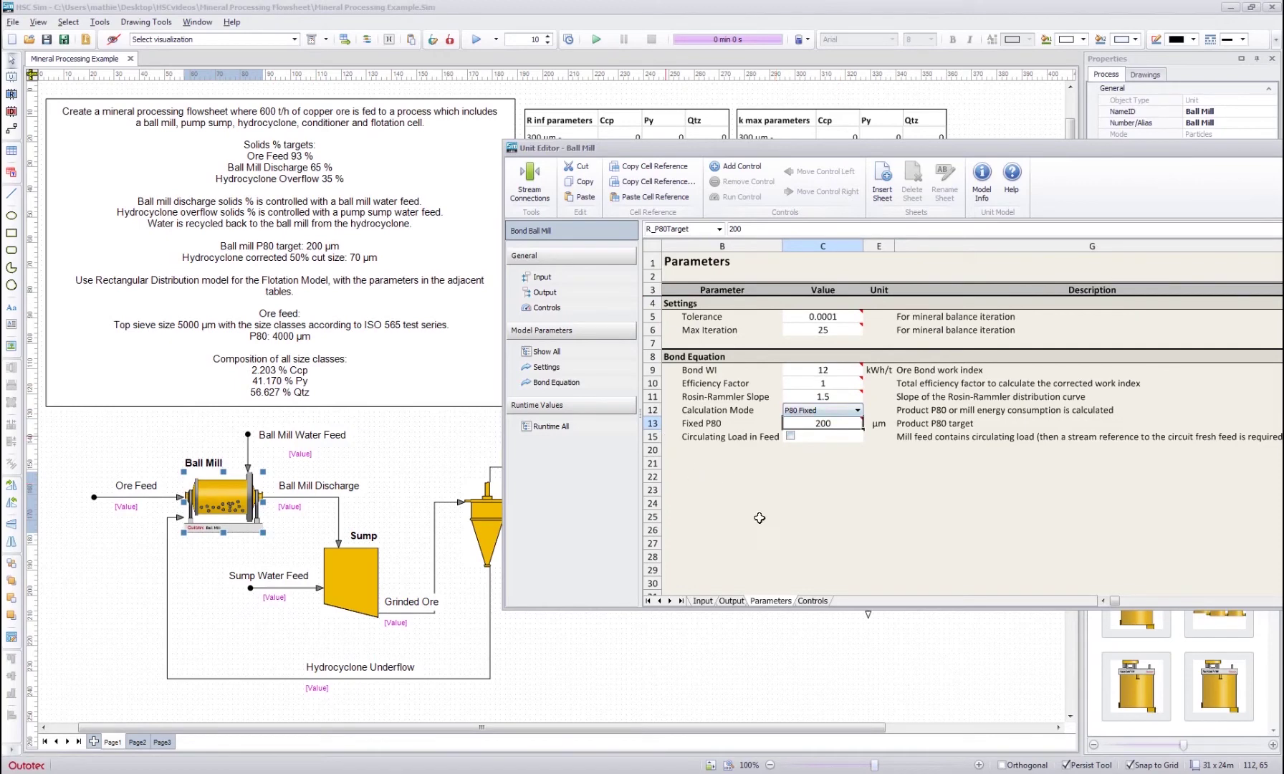
pyautogui.click(785, 485)
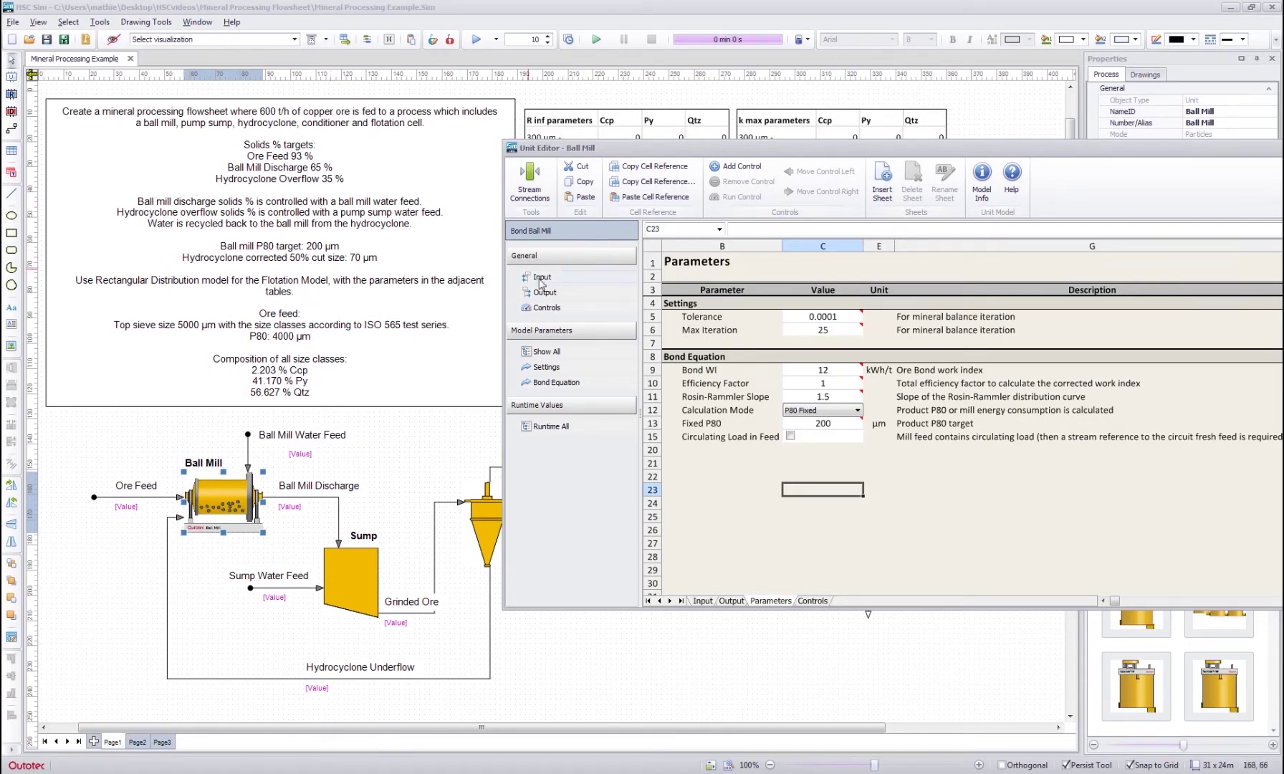
# - Create a ball mill control with target name Solids %, measurement unit % and set point 65
pyautogui.click(546, 306)
pyautogui.click(895, 272)
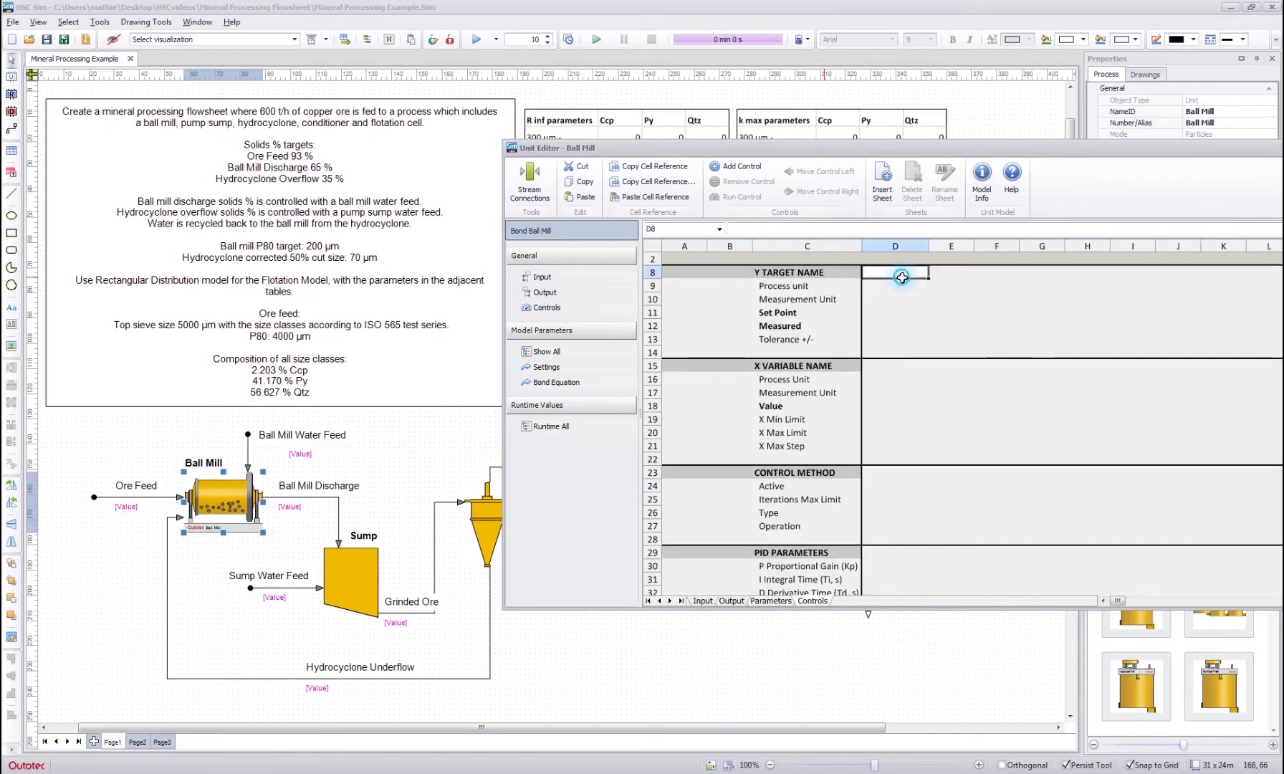
pyautogui.write('Solids %')
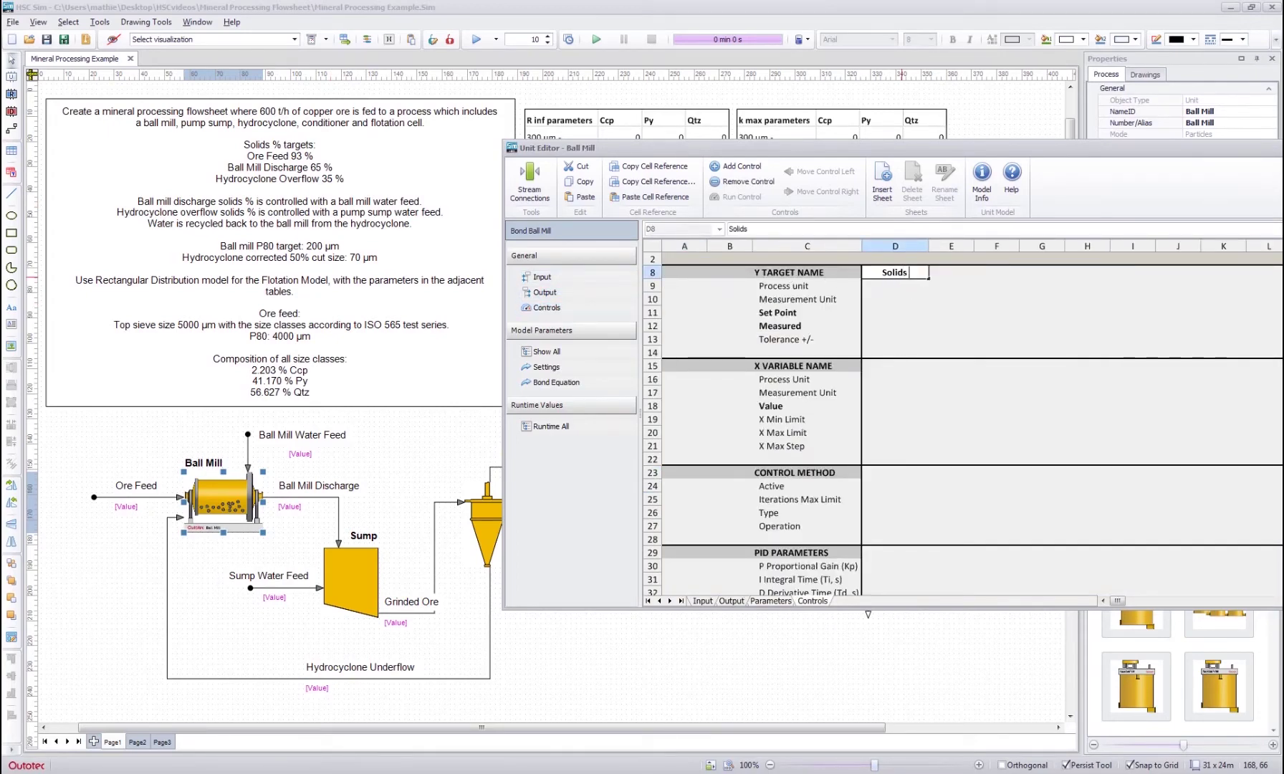
pyautogui.press('Return')
pyautogui.press('Down')
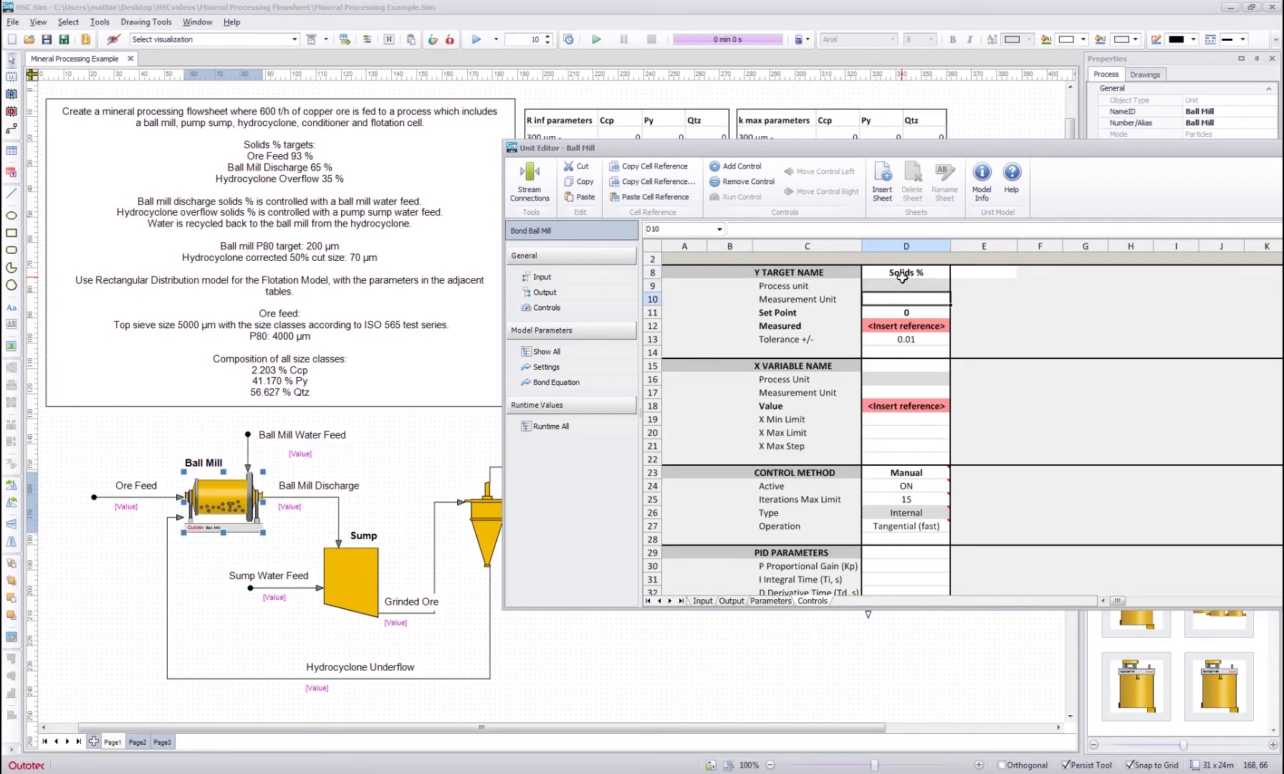
pyautogui.write('%')
pyautogui.press('Return')
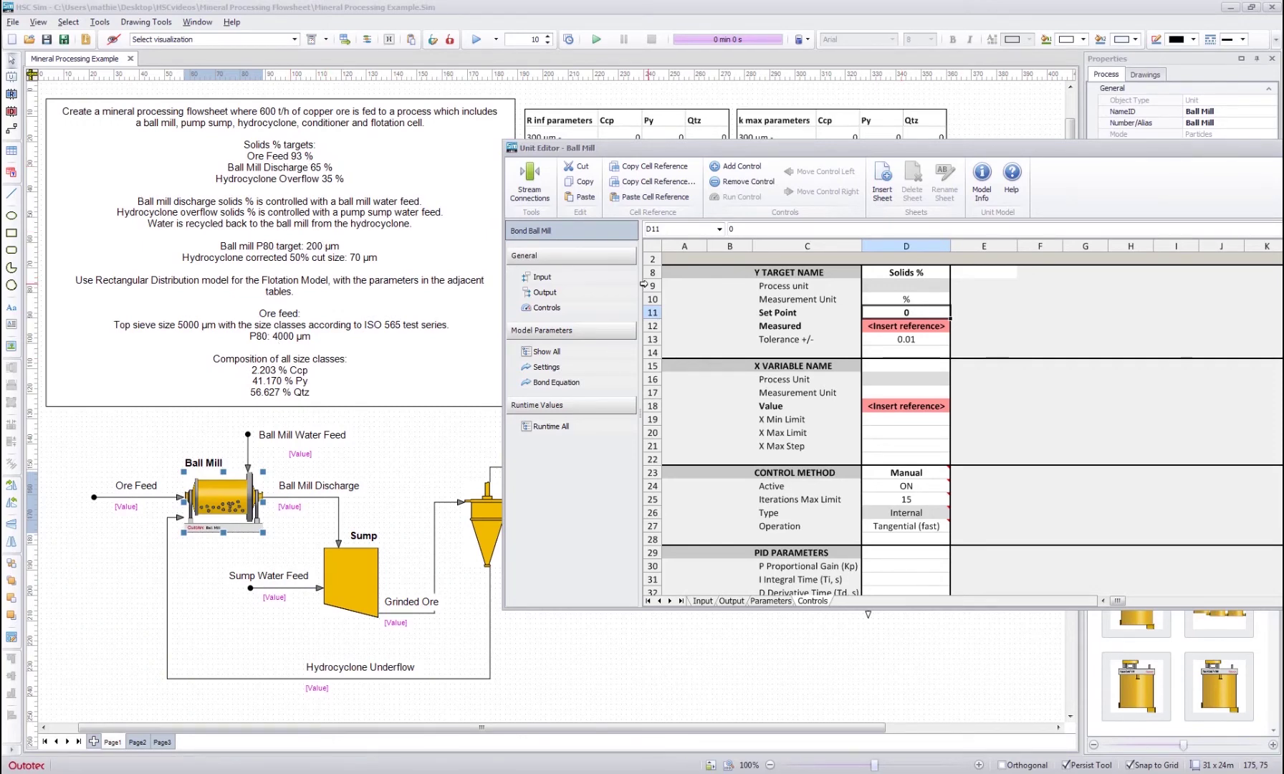
pyautogui.write('65')
pyautogui.click(983, 326)
# - Link the control's Measured value to the % Solids output cell of the Ball Mill Discharge by cell reference
pyautogui.click(940, 324)
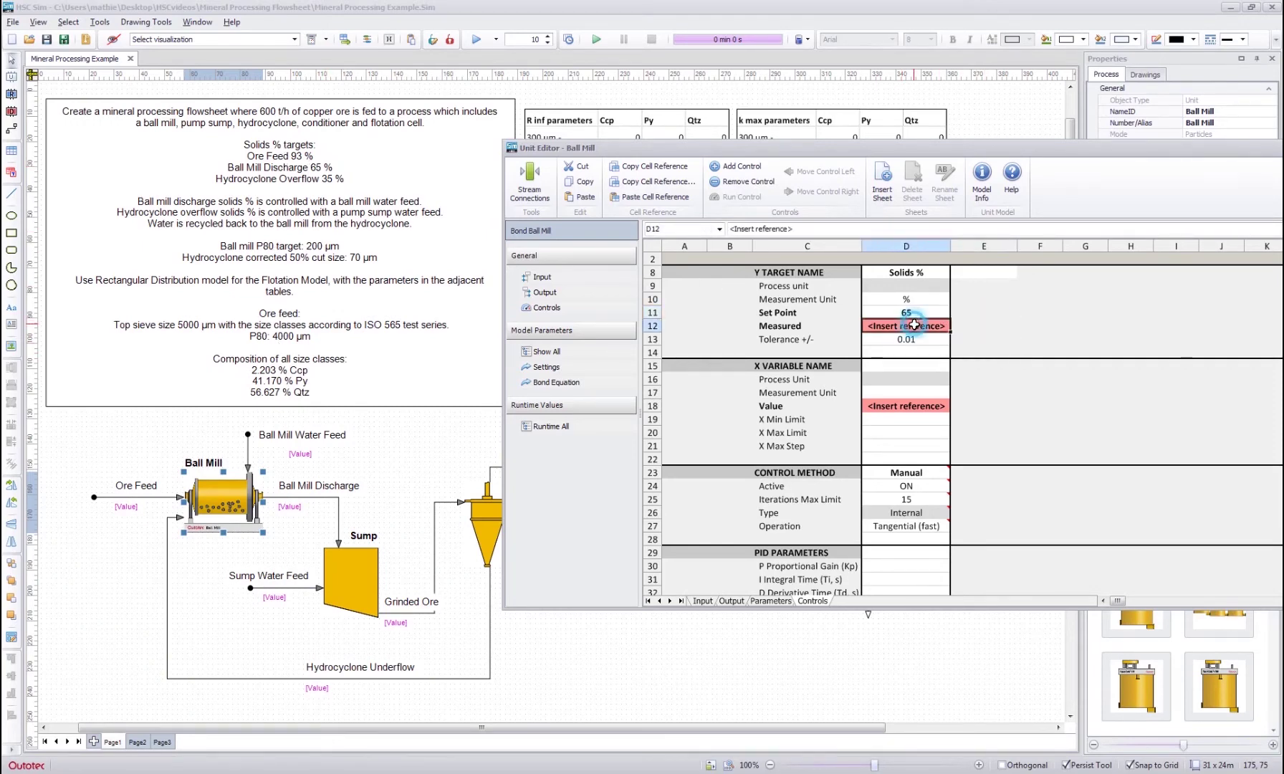
pyautogui.click(551, 293)
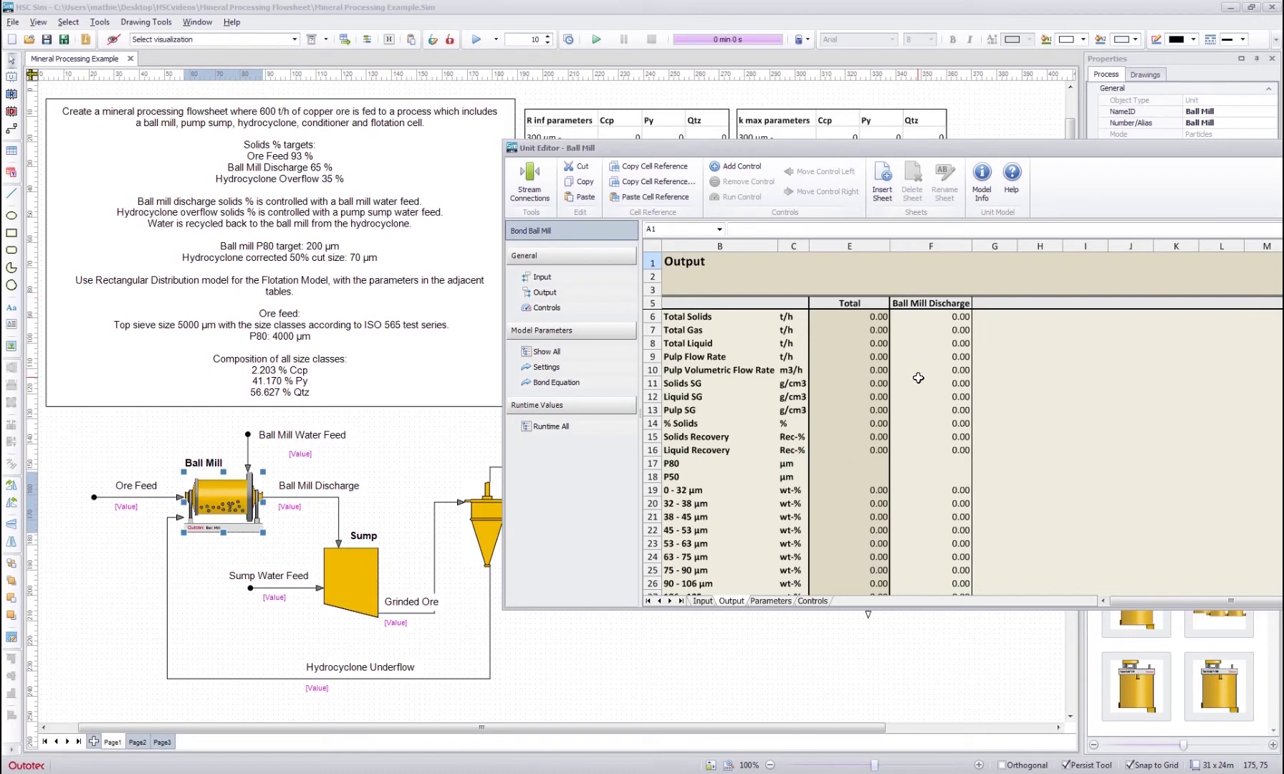
pyautogui.click(922, 422)
pyautogui.rightClick(922, 423)
pyautogui.click(958, 492)
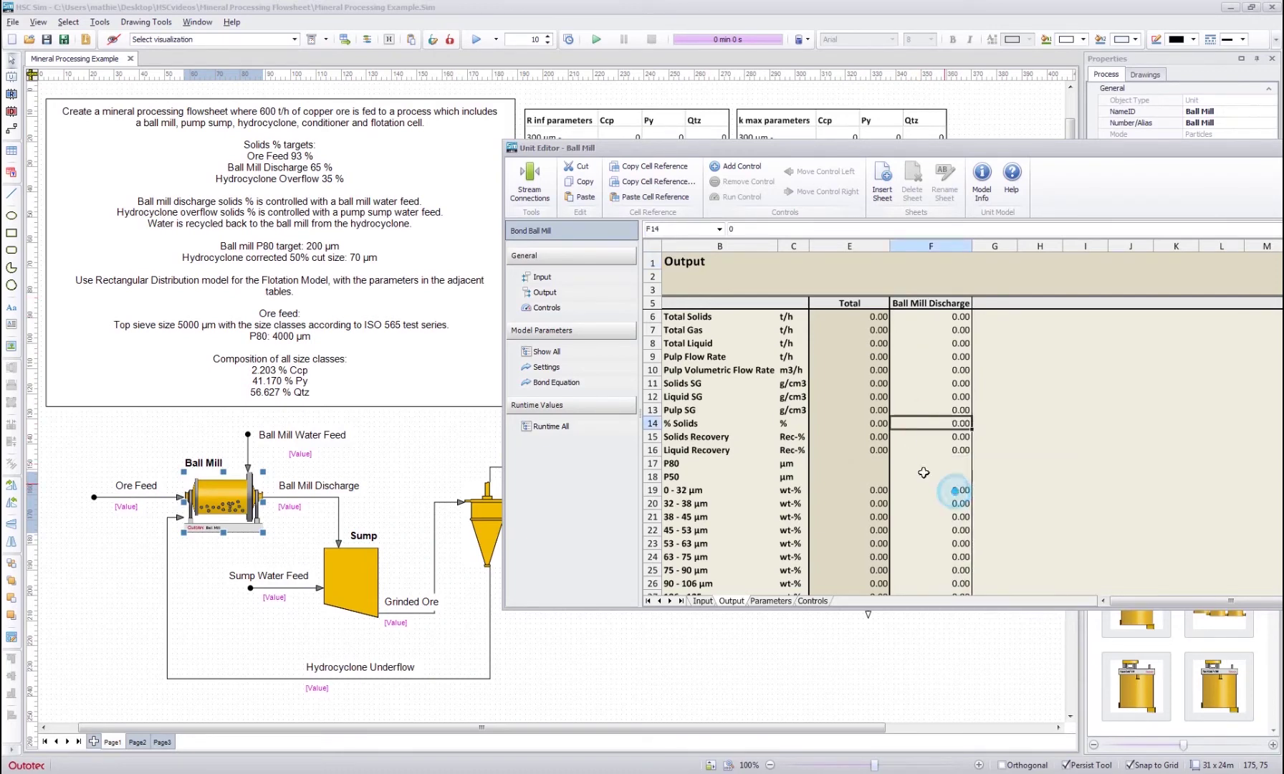
pyautogui.click(547, 308)
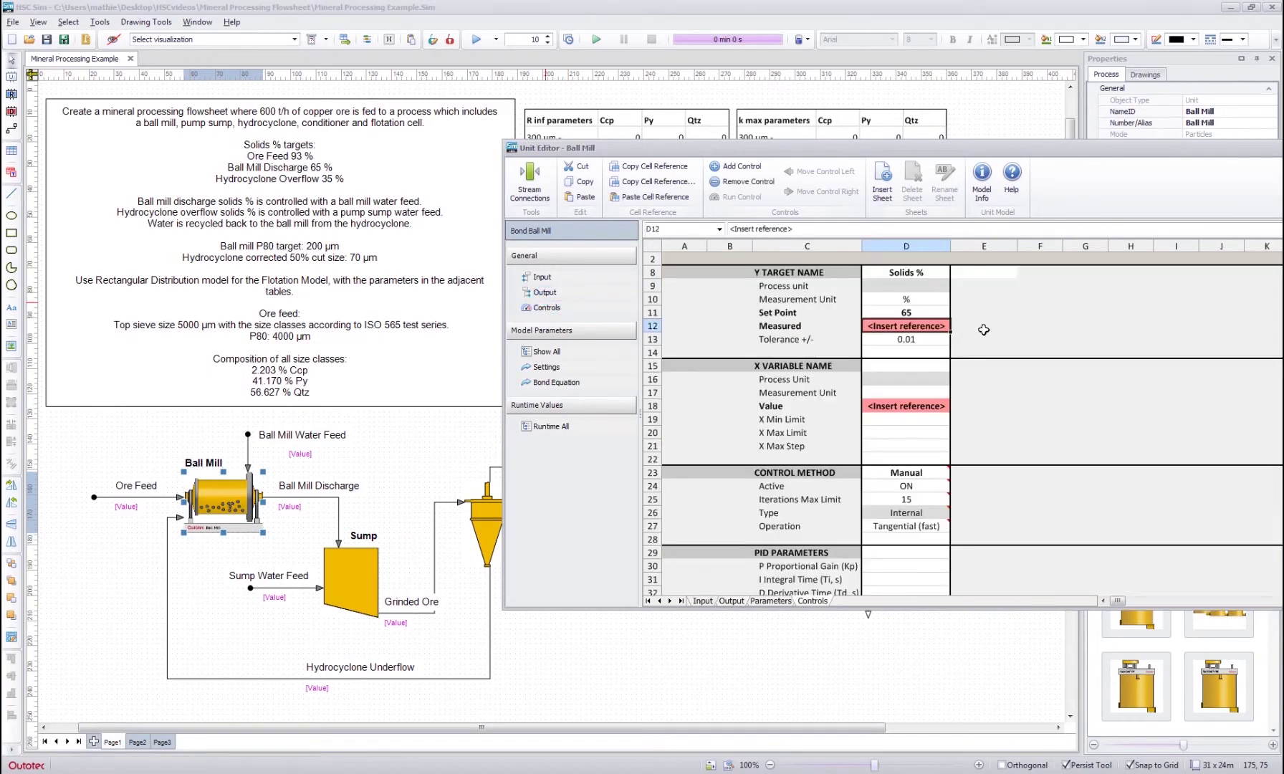
pyautogui.rightClick(920, 324)
pyautogui.click(959, 429)
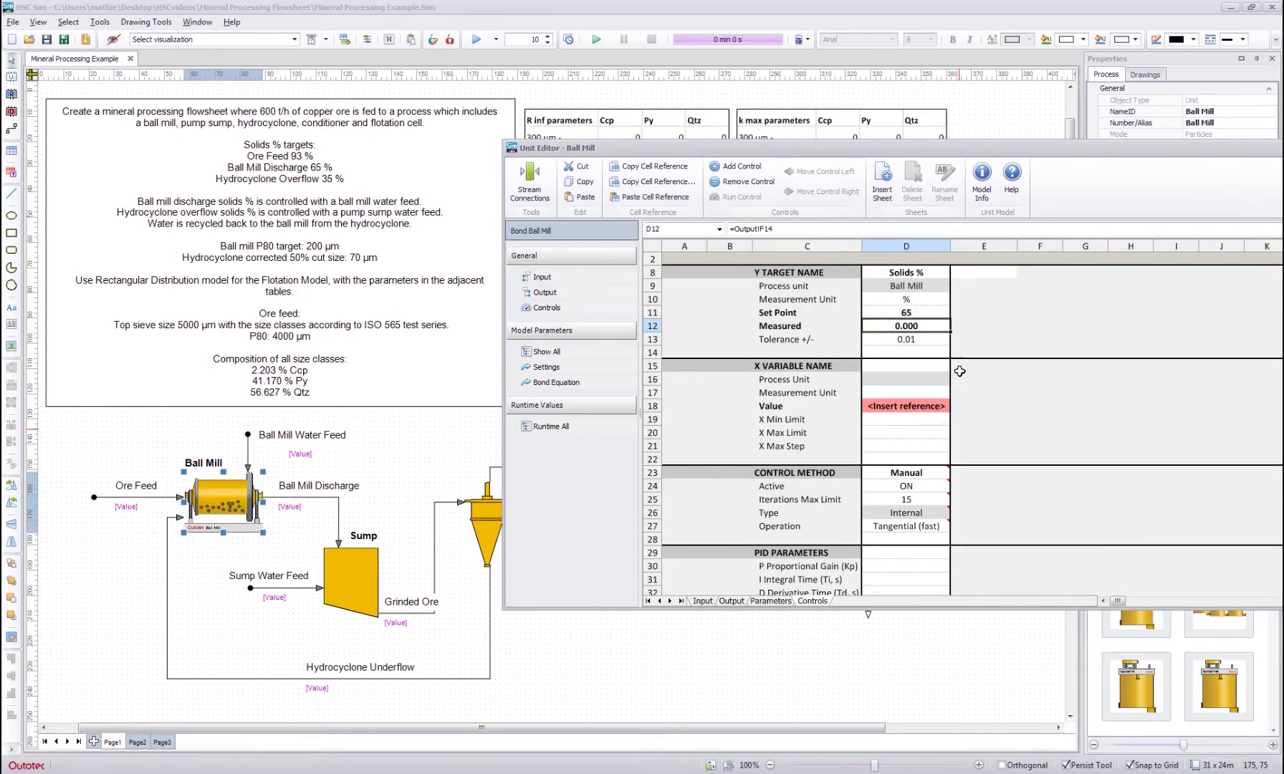
# - Name the control's X variable Ball Mill Water Feed and give it the measurement unit t/h
pyautogui.click(906, 365)
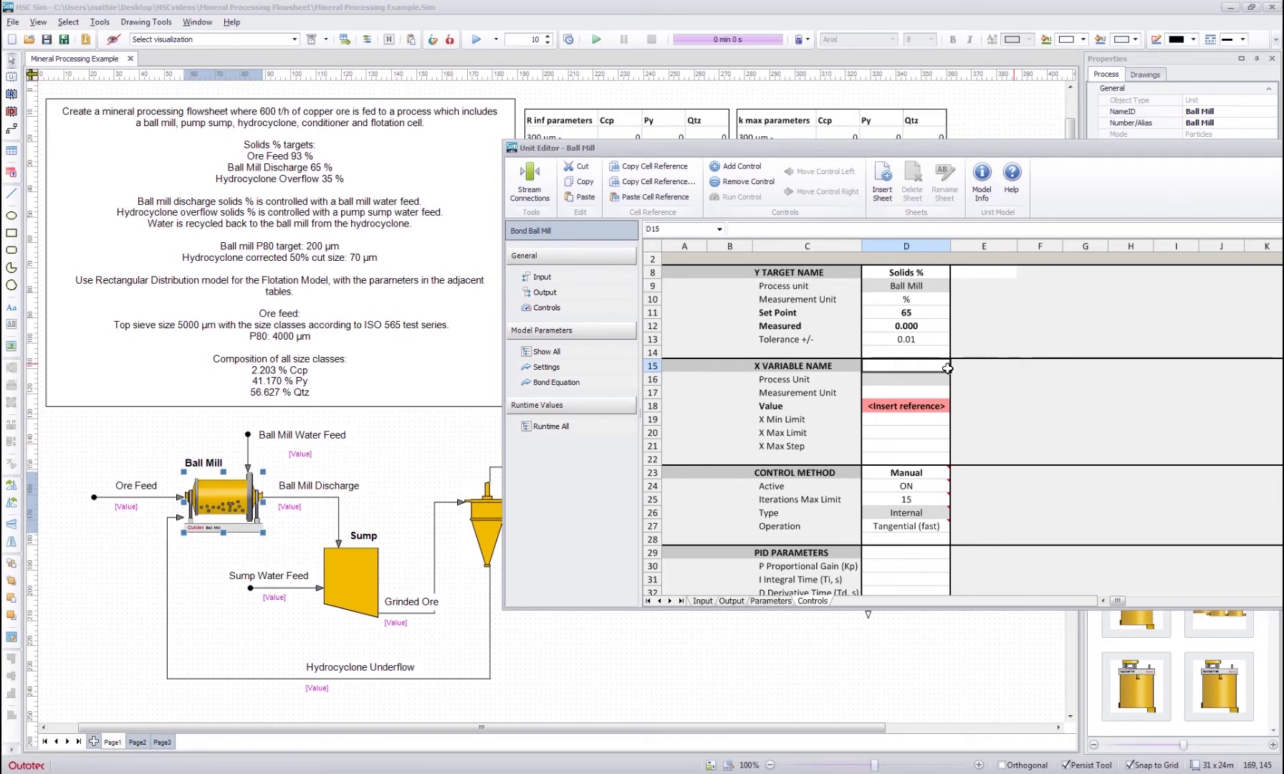
pyautogui.write('Ball')
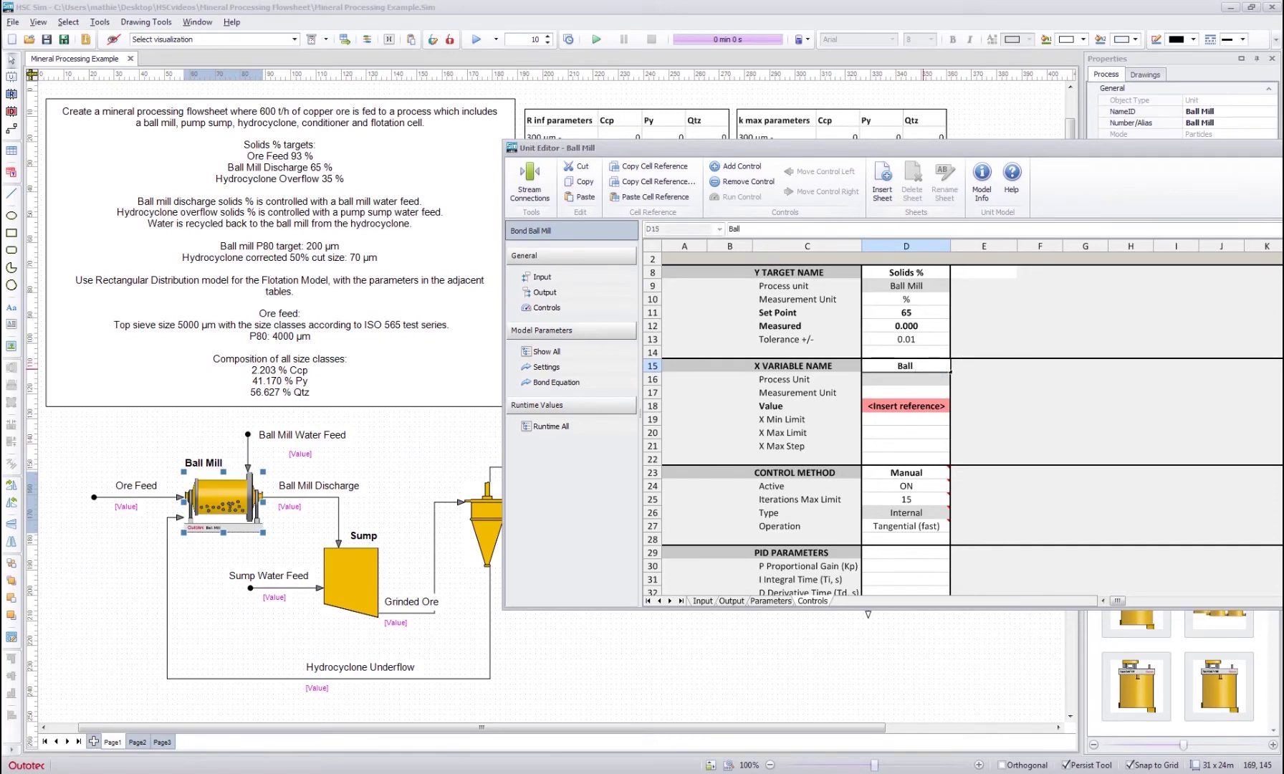
pyautogui.write(' Mill Water Feed')
pyautogui.press('Return')
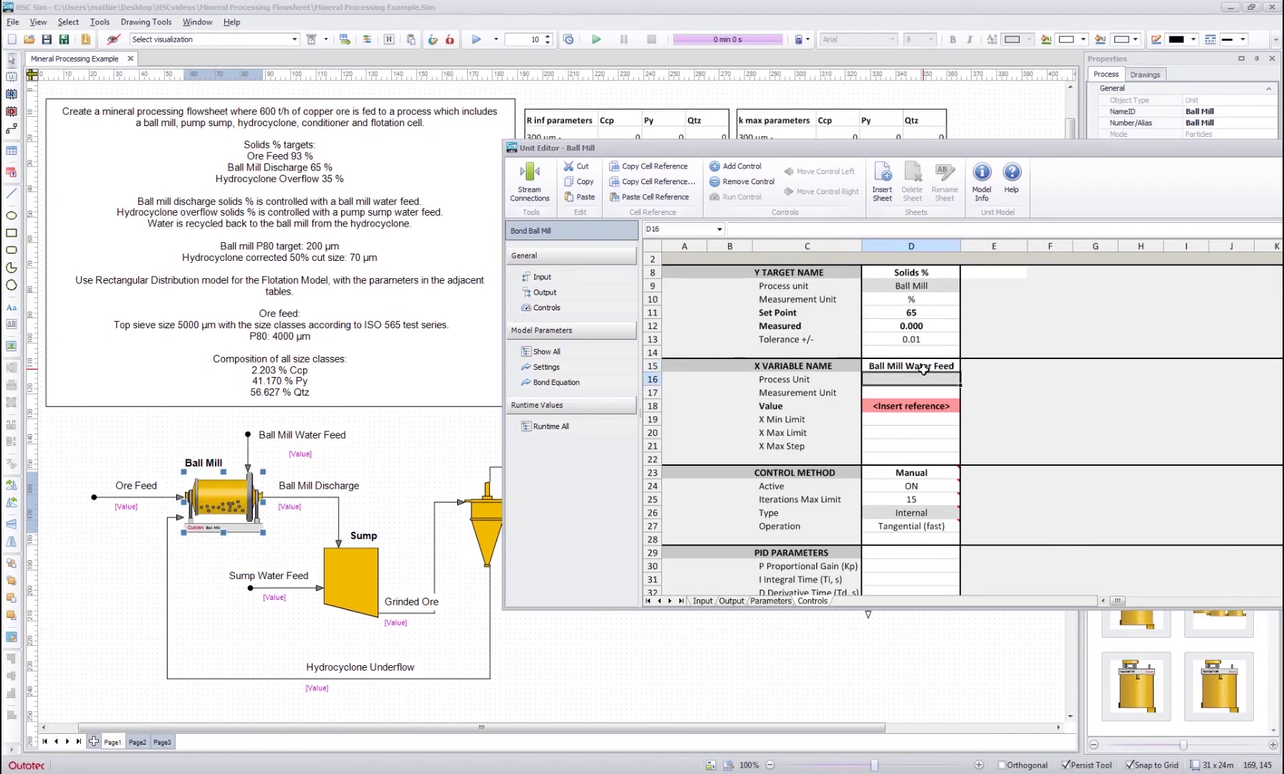
pyautogui.click(915, 386)
pyautogui.press('Down')
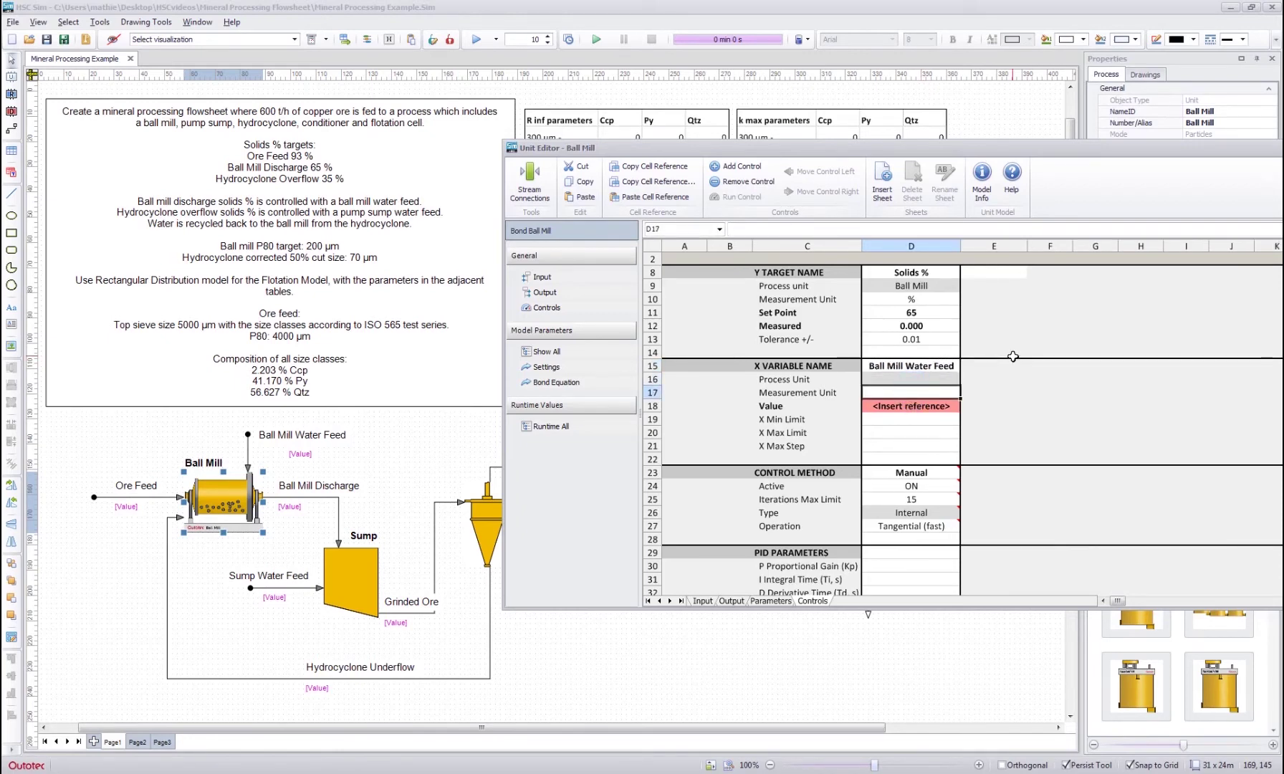
pyautogui.write('t/h')
pyautogui.press('Return')
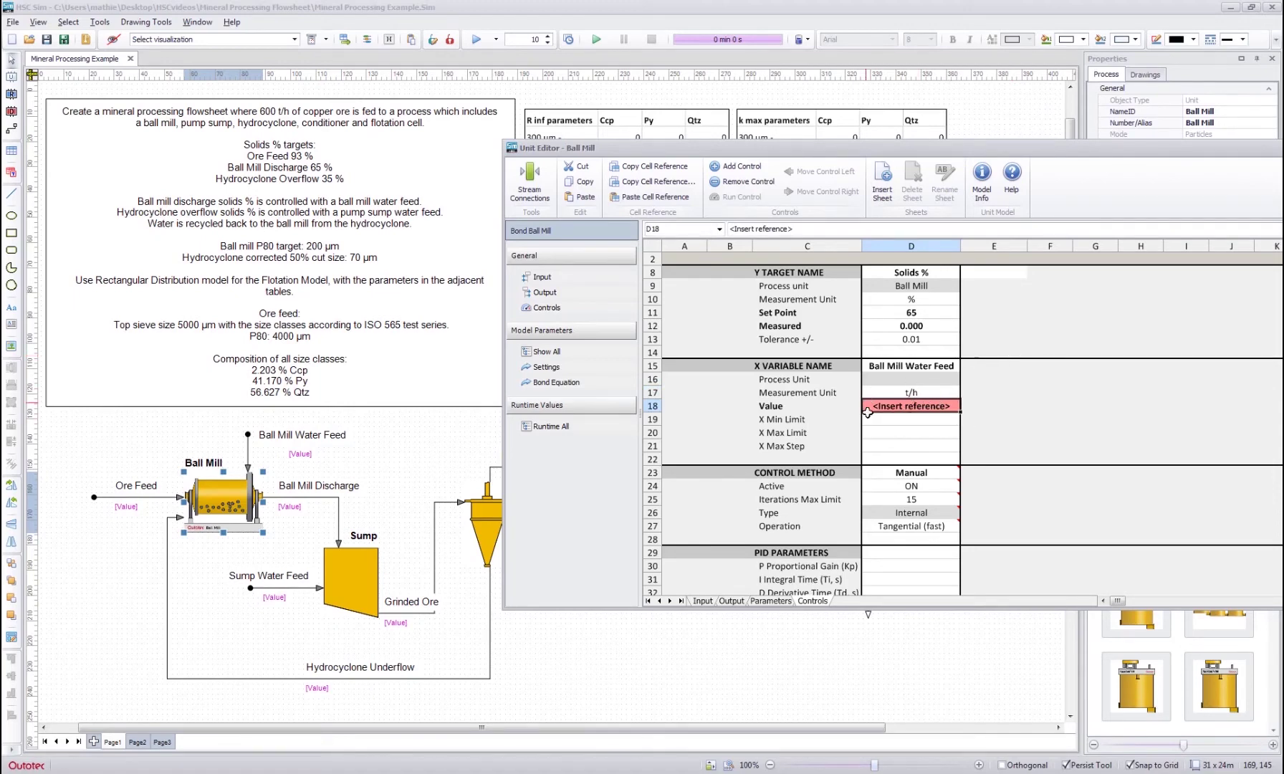
# - Copy the liquid tph cell reference from the Ball Mill Water Feed stream setup and paste it as the control's X variable Value
pyautogui.click(816, 409)
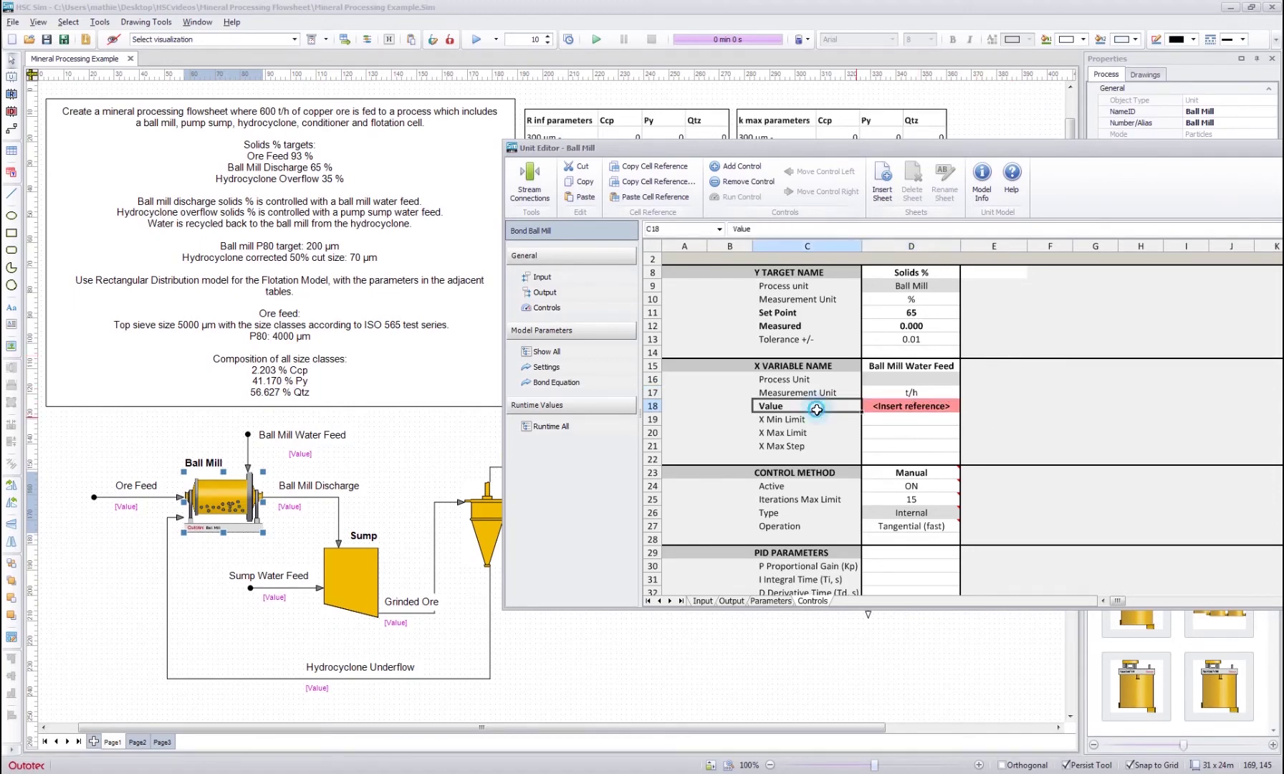
pyautogui.rightClick(248, 450)
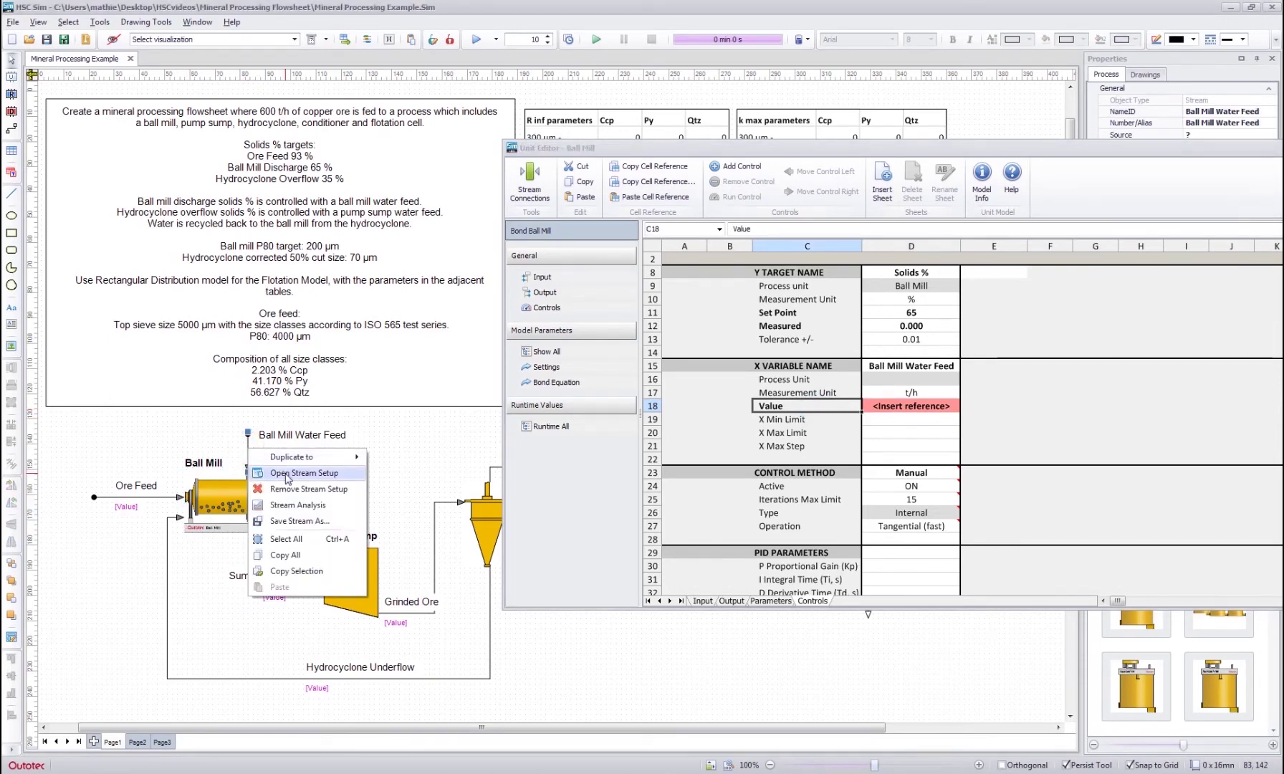
pyautogui.click(285, 473)
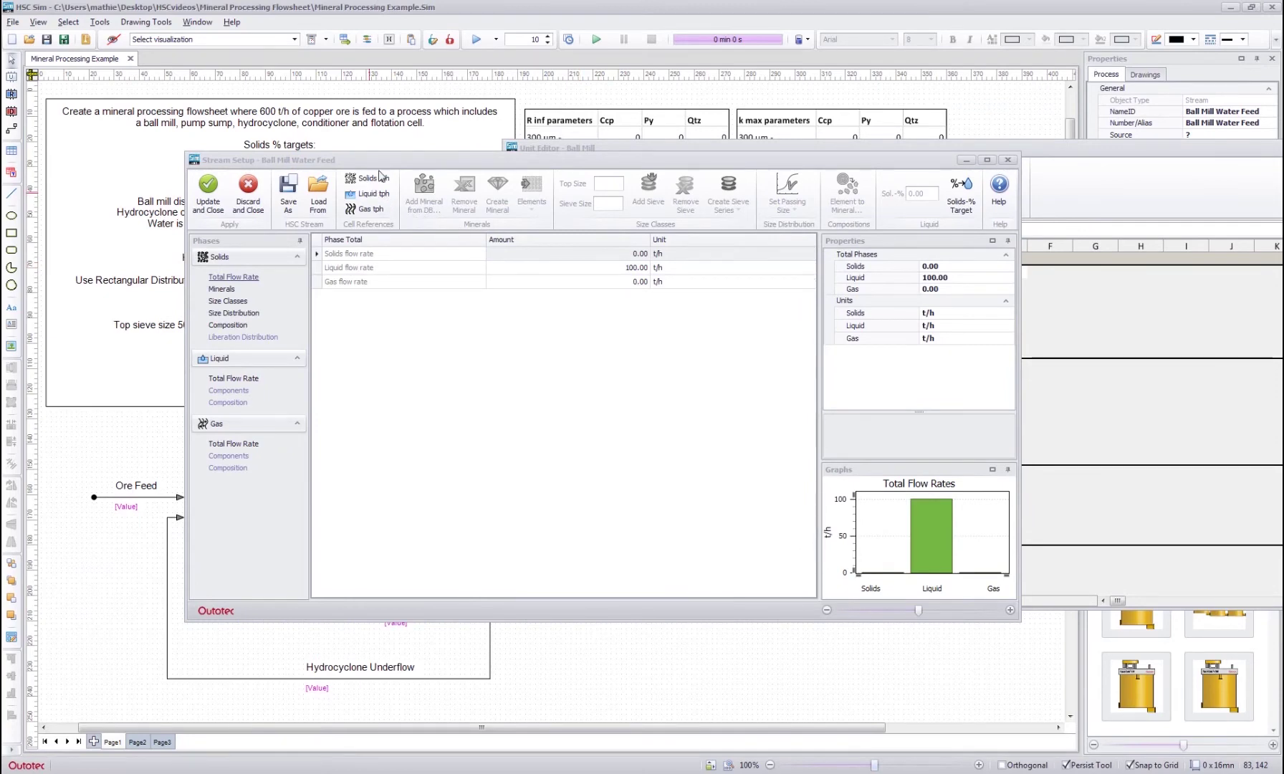
pyautogui.click(379, 177)
pyautogui.click(360, 199)
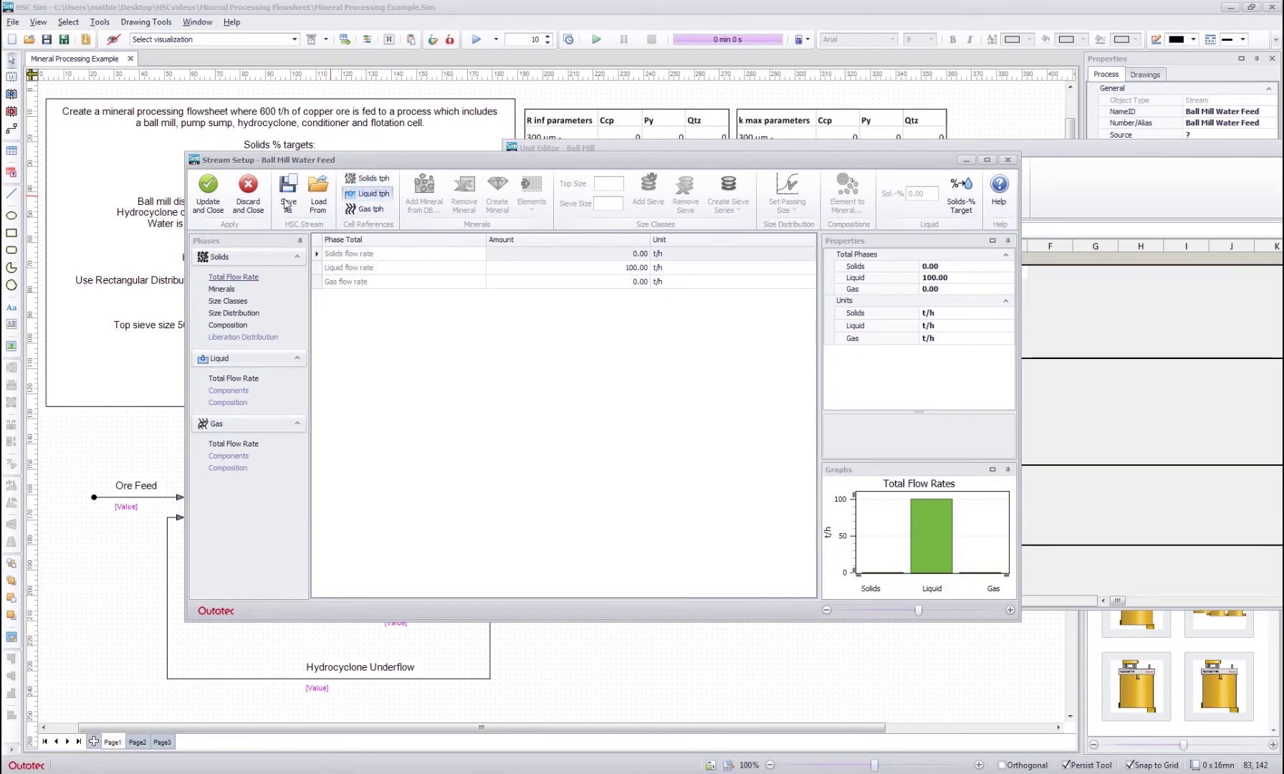
pyautogui.click(205, 202)
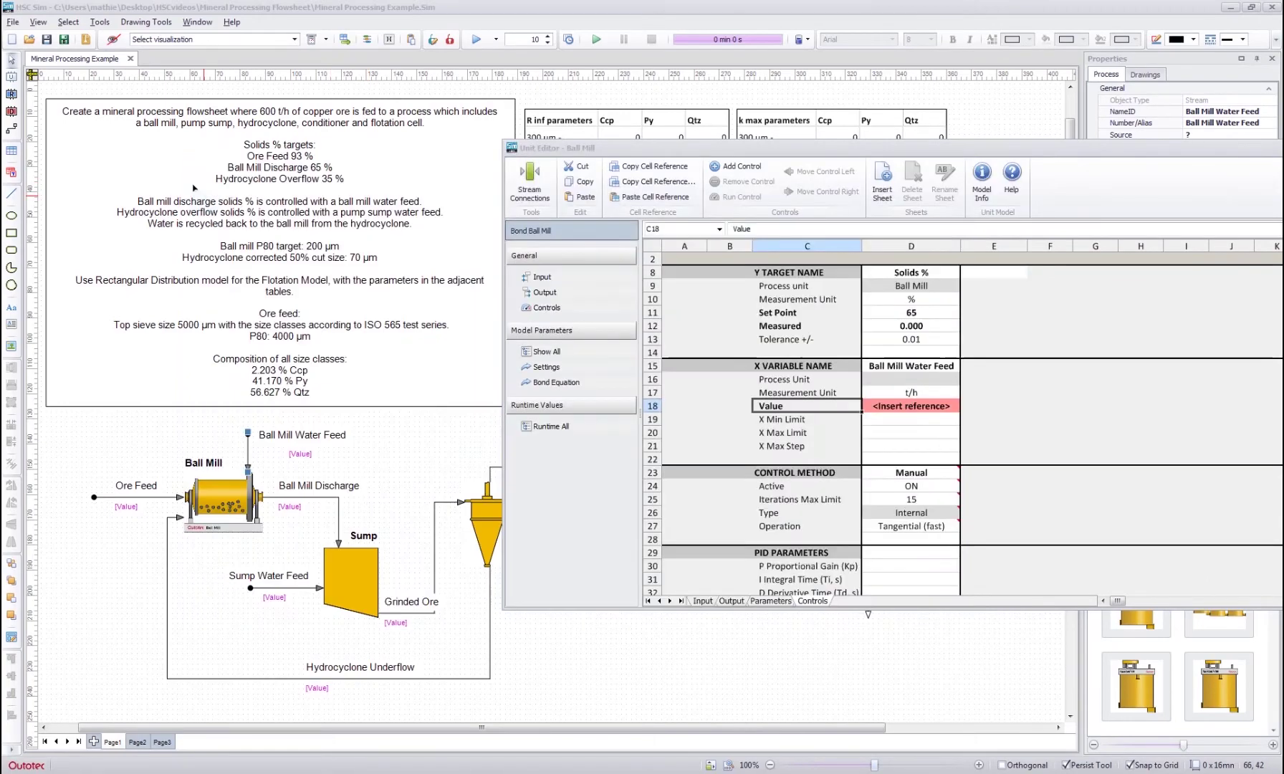
pyautogui.click(927, 403)
pyautogui.rightClick(926, 403)
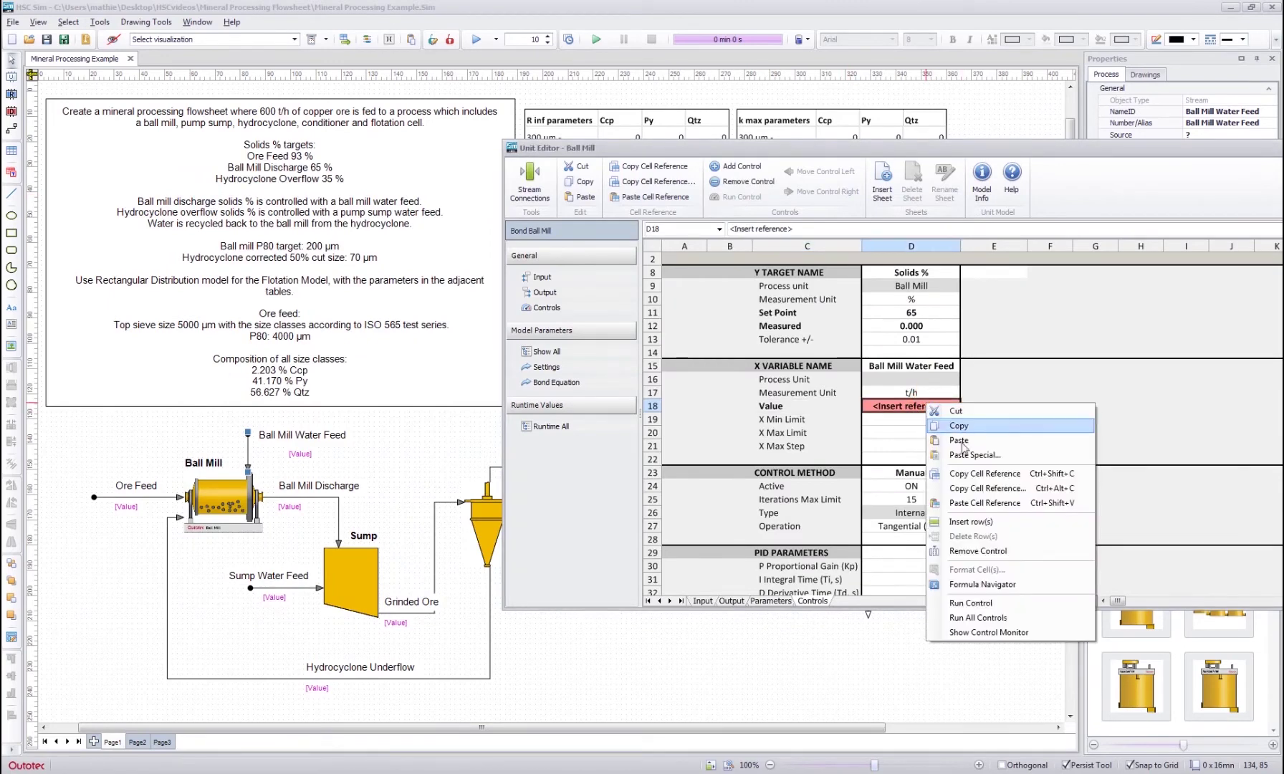
pyautogui.click(978, 504)
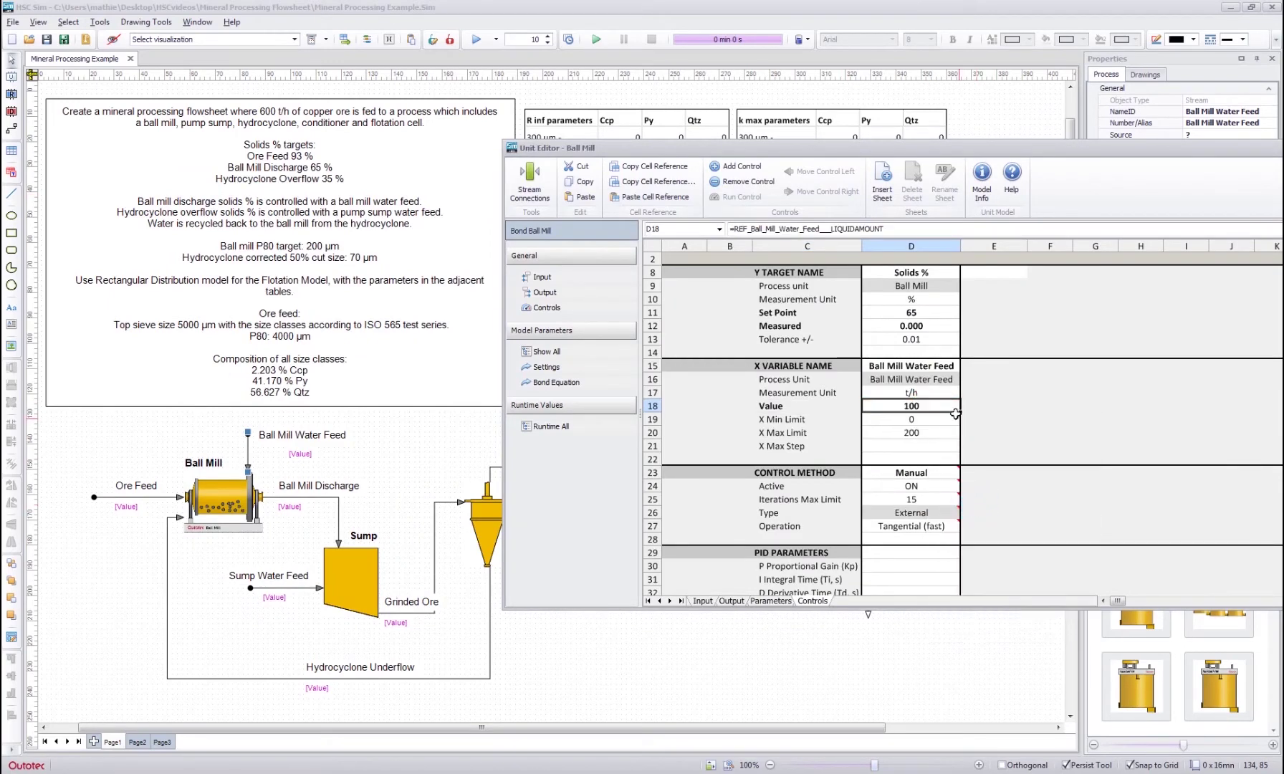
# - Set the X Max Limit of the Ball Mill Water Feed variable to 5000
pyautogui.click(924, 434)
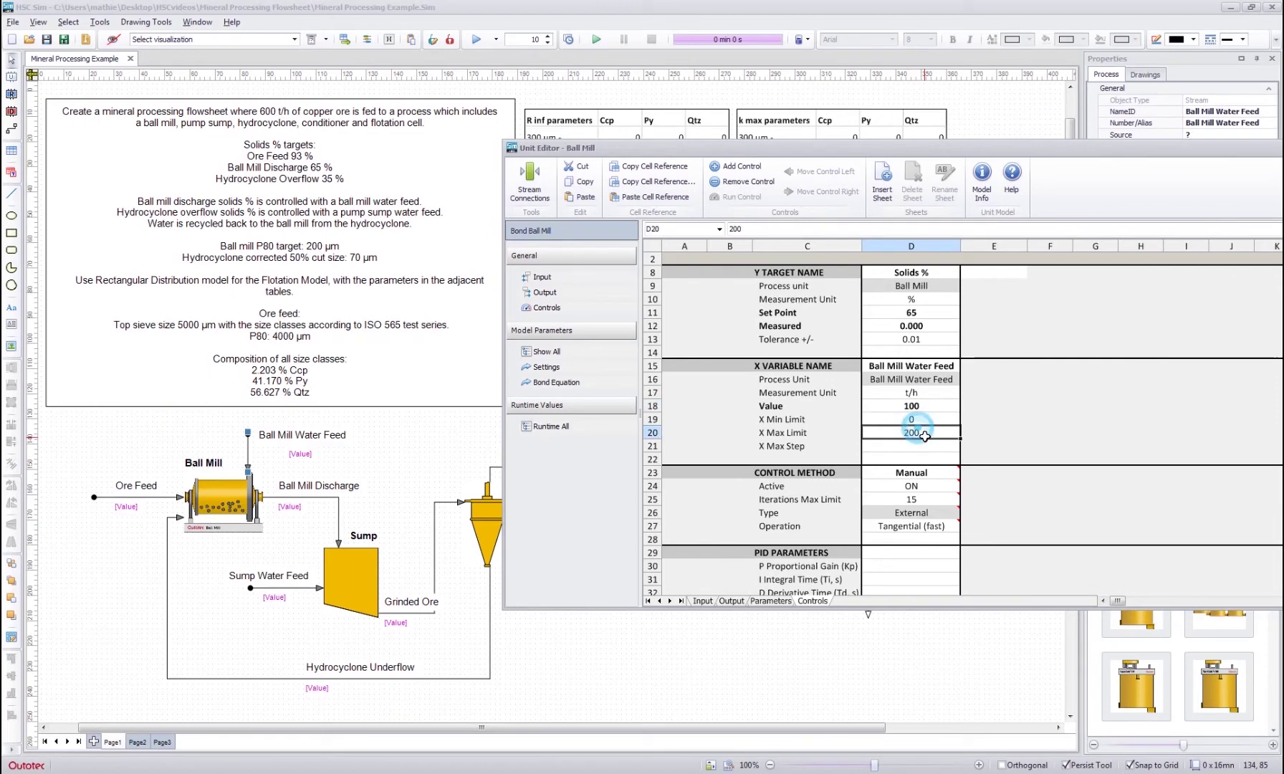
pyautogui.write('50')
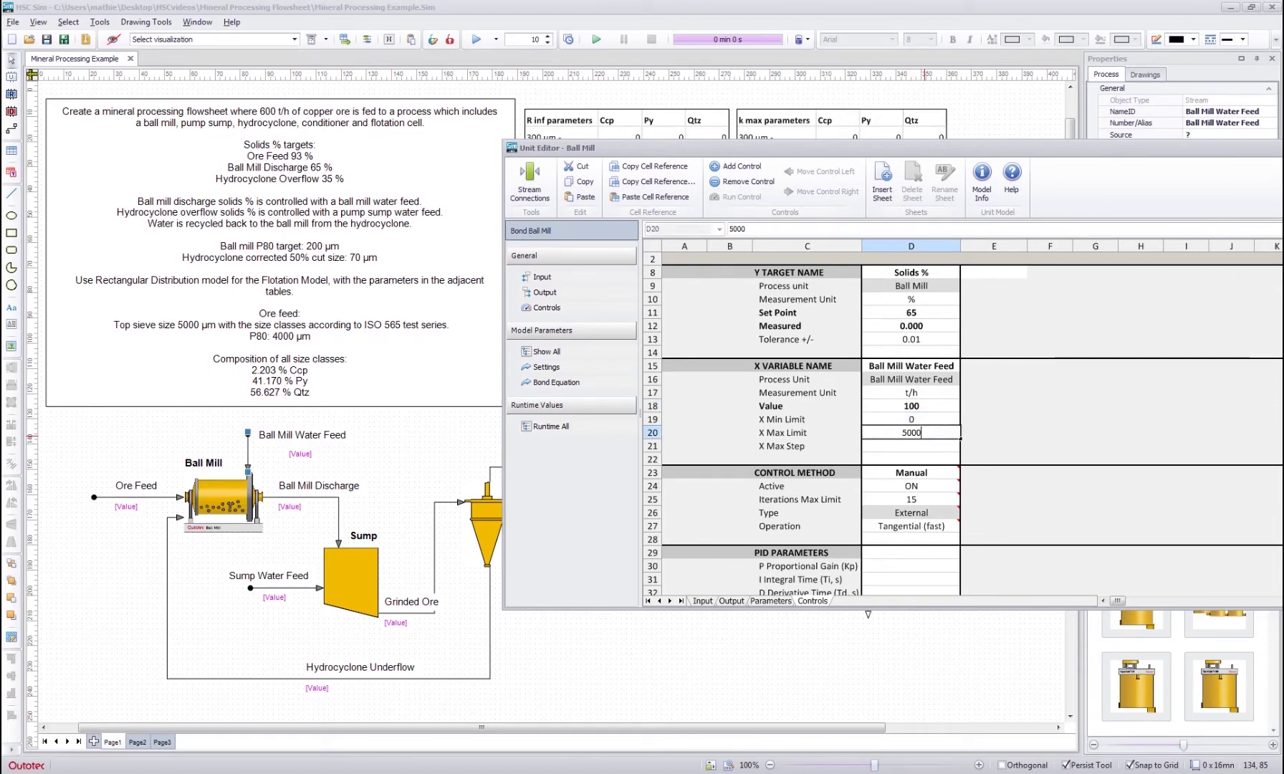
pyautogui.write('00')
pyautogui.press('Return')
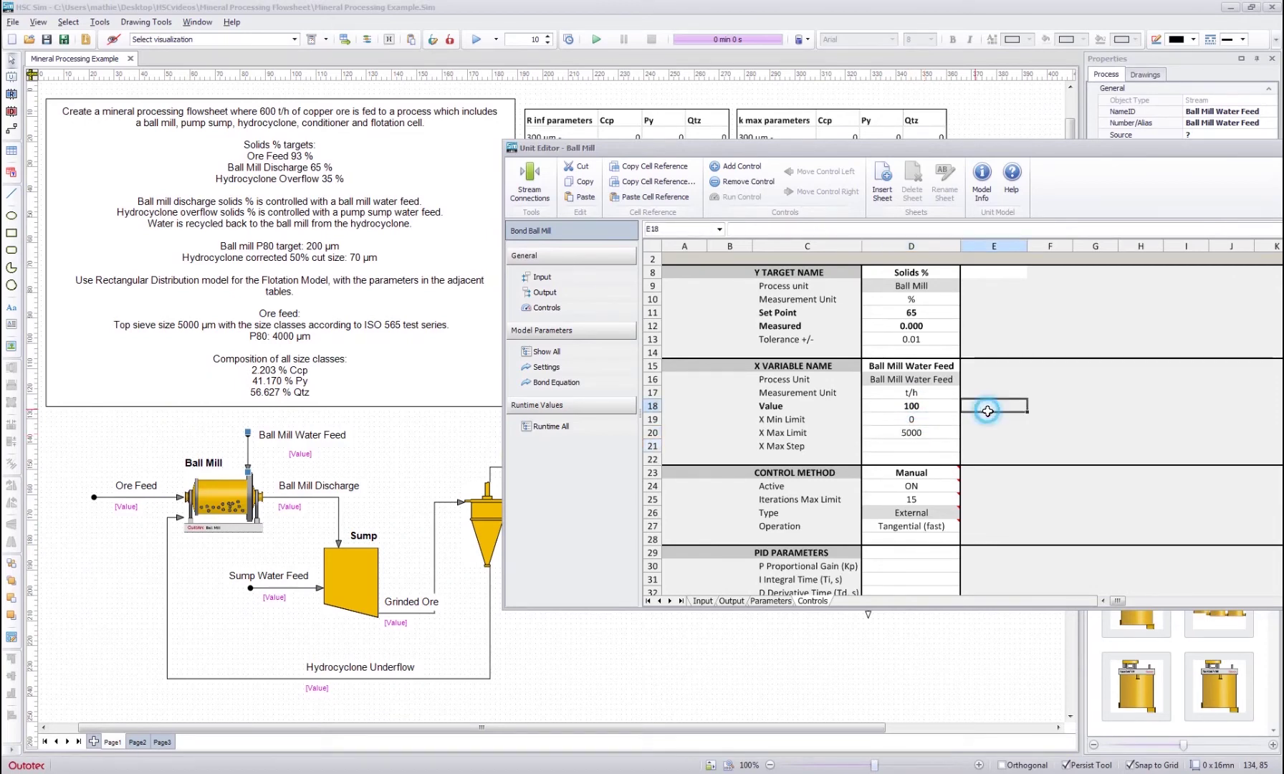
pyautogui.click(987, 407)
pyautogui.click(995, 431)
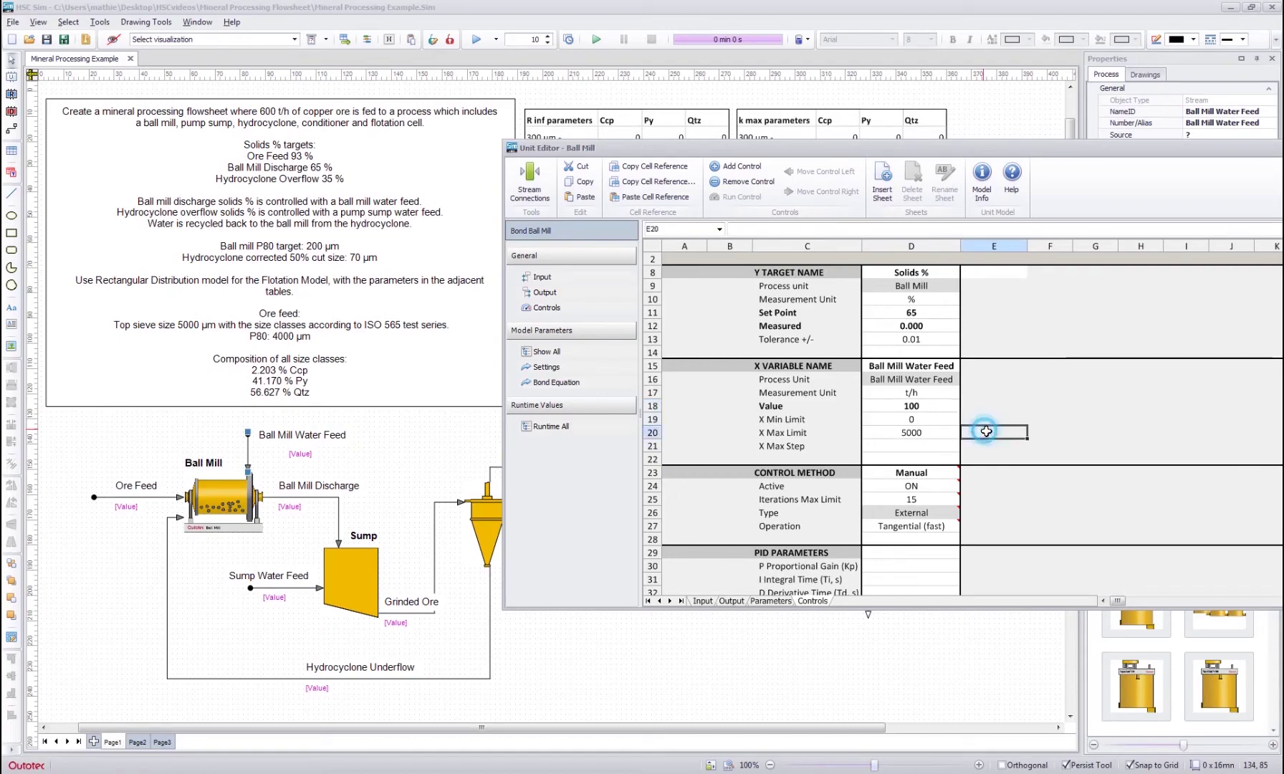
# - Review all of the ball mill's model parameters and close its unit editor
pyautogui.moveTo(959, 149); pyautogui.dragTo(639, 138)
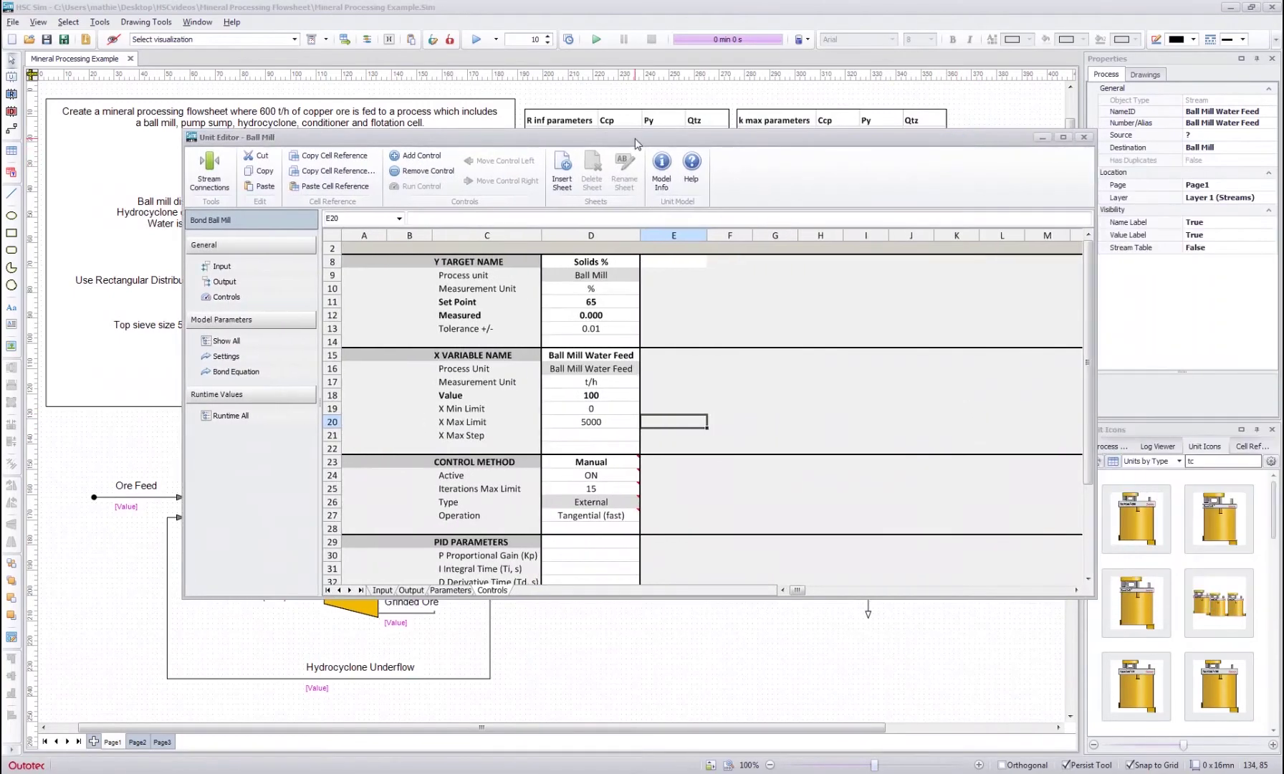
pyautogui.click(654, 396)
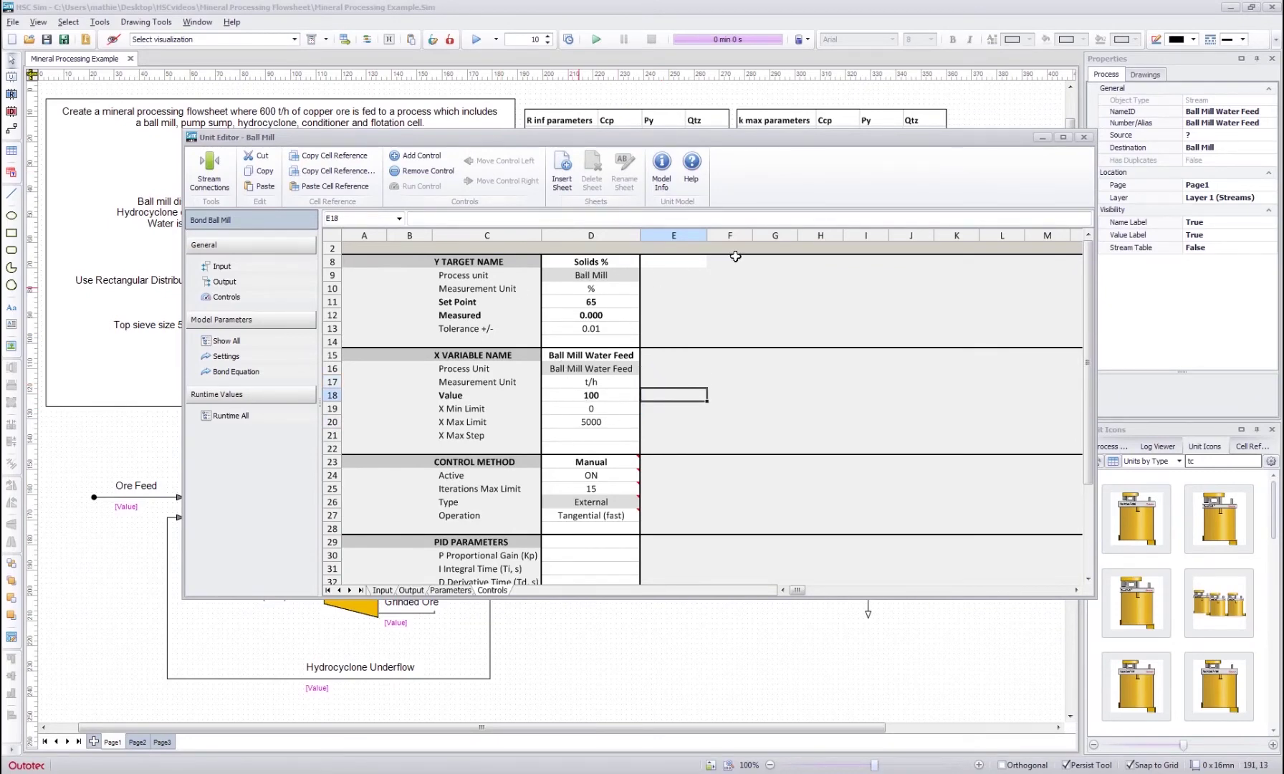
pyautogui.click(239, 338)
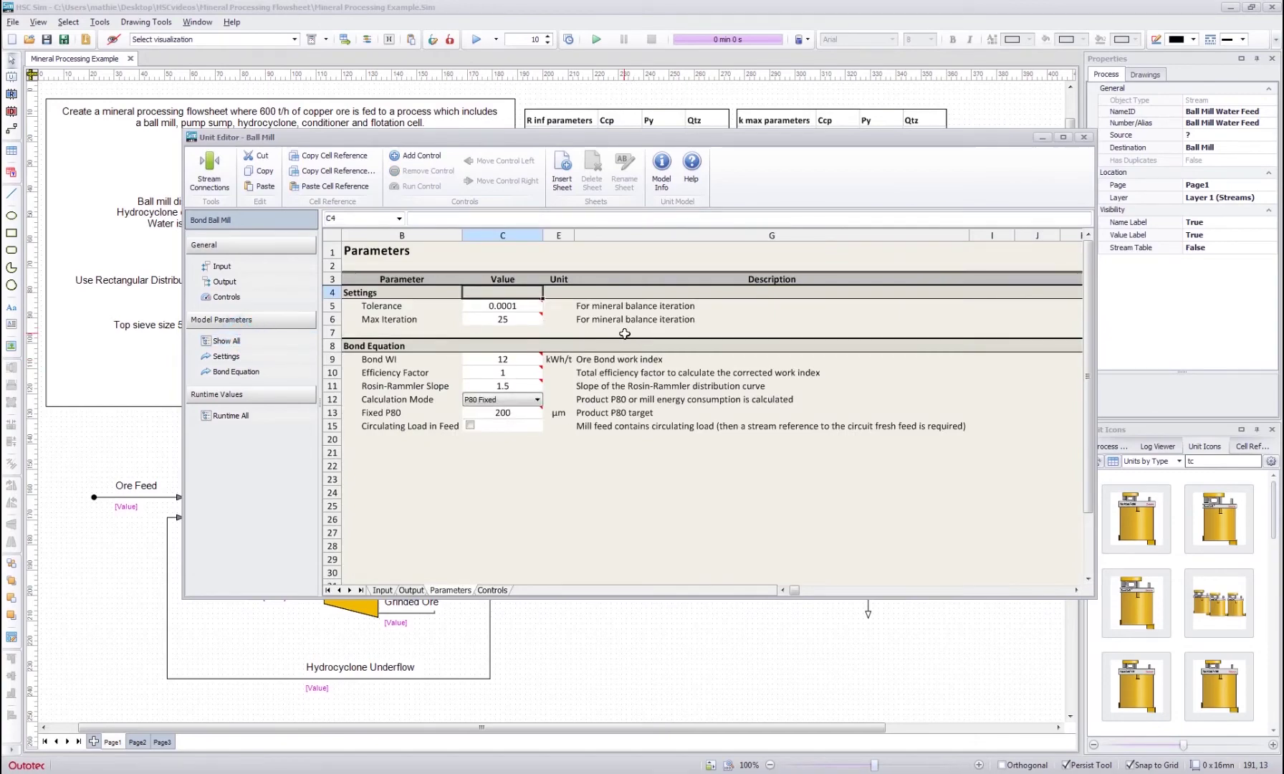
pyautogui.press('Escape')
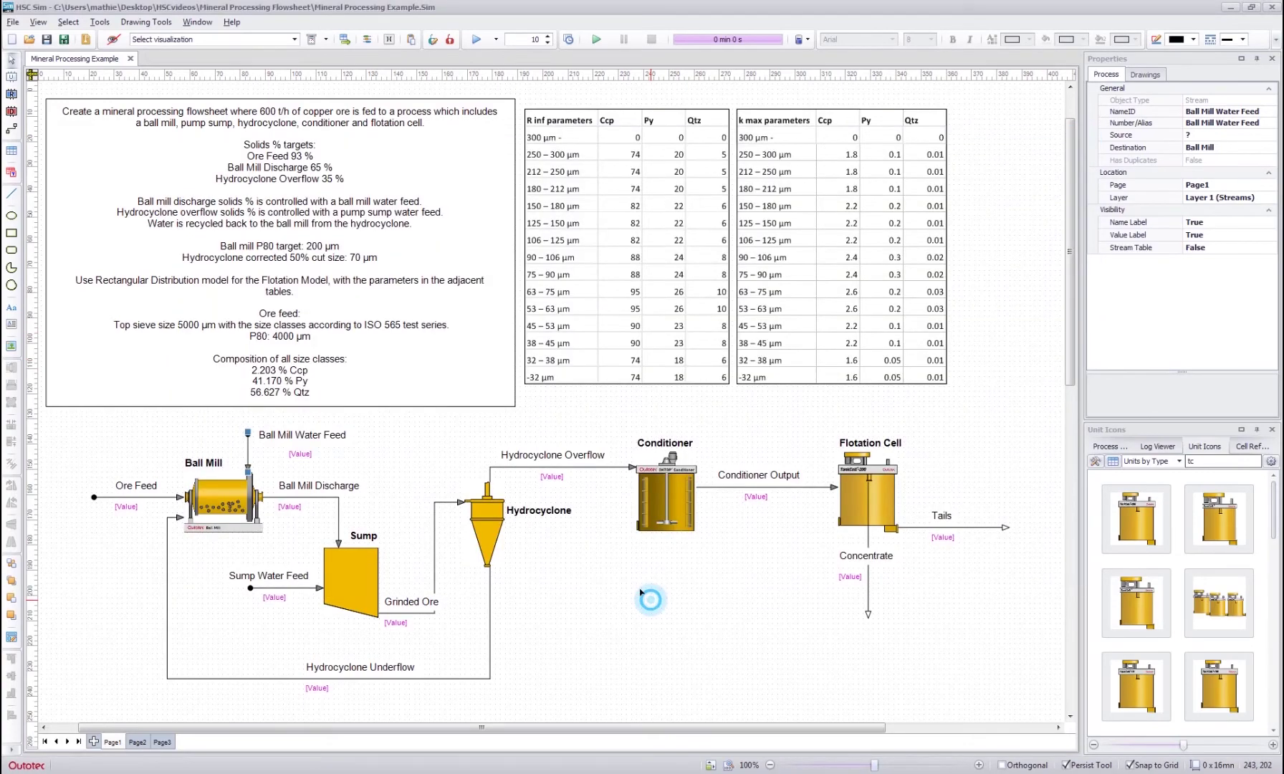
pyautogui.click(540, 578)
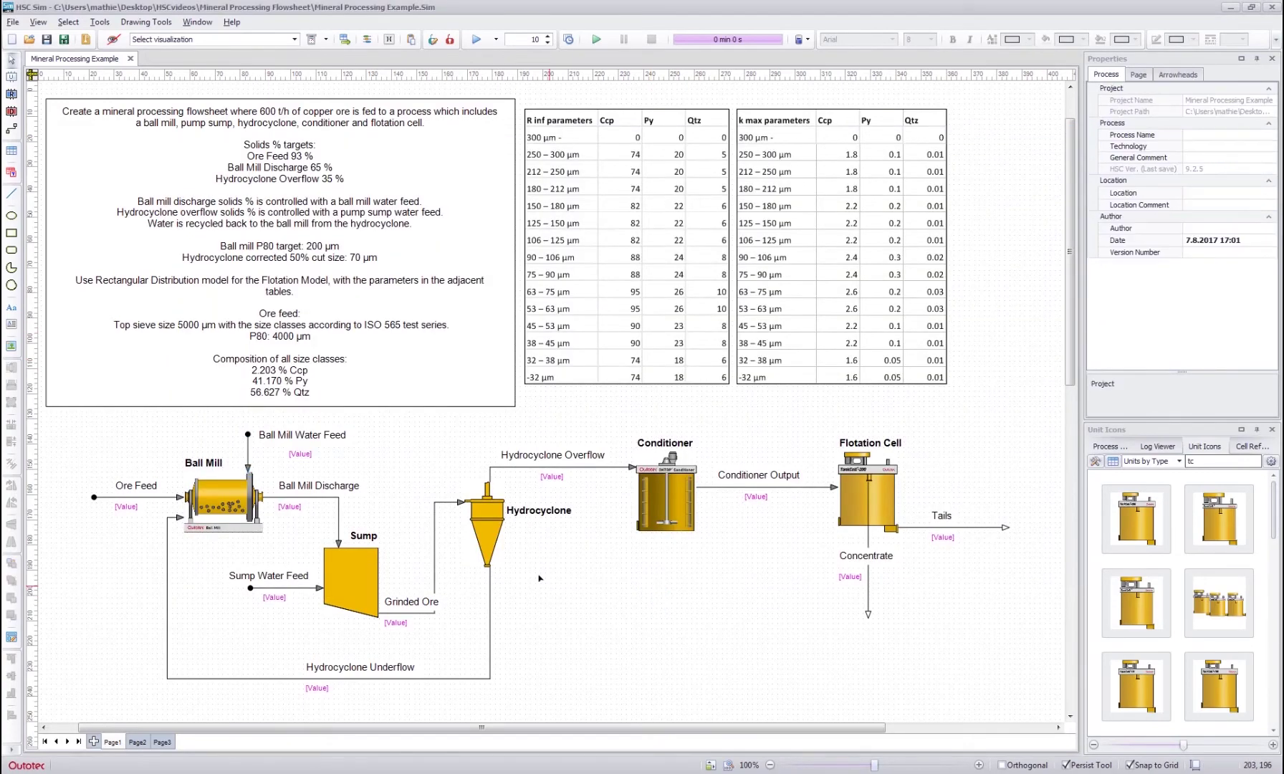
# - Open the Sump's unit editor, check its stream connections, and close the editor
pyautogui.doubleClick(352, 563)
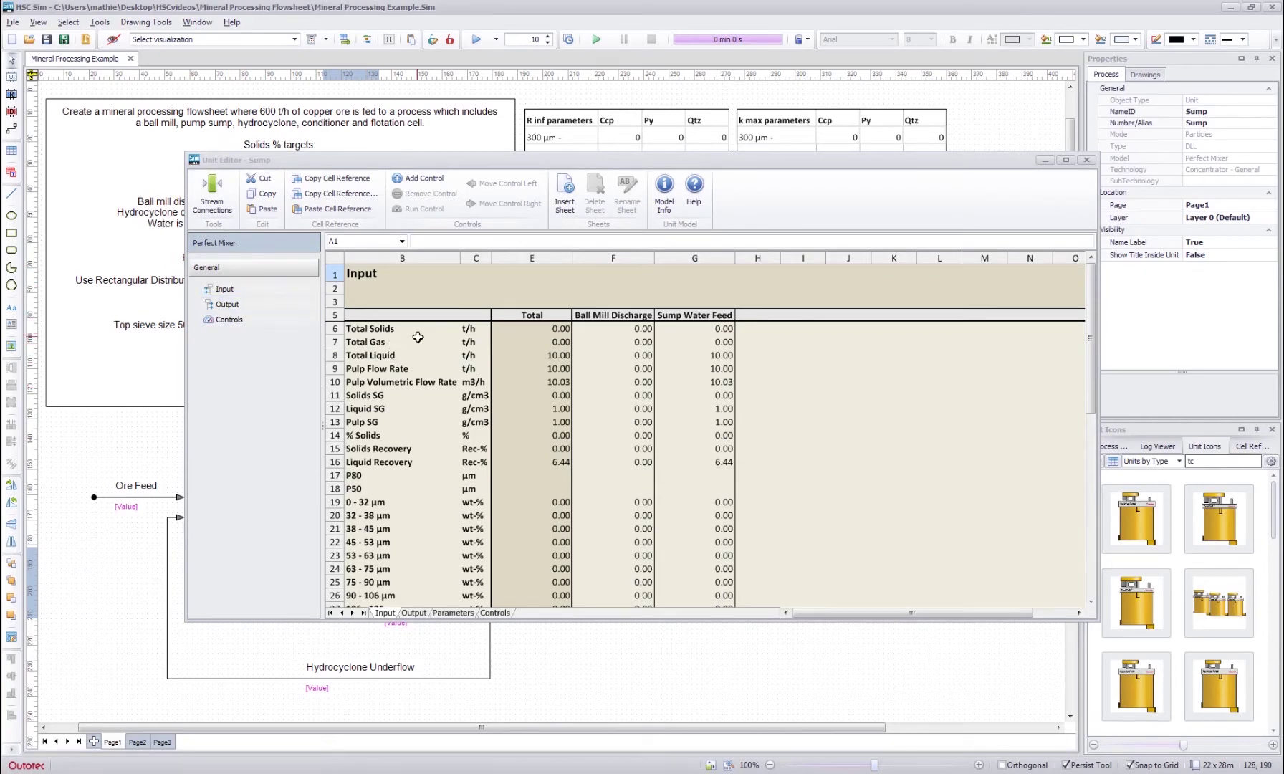
pyautogui.click(212, 192)
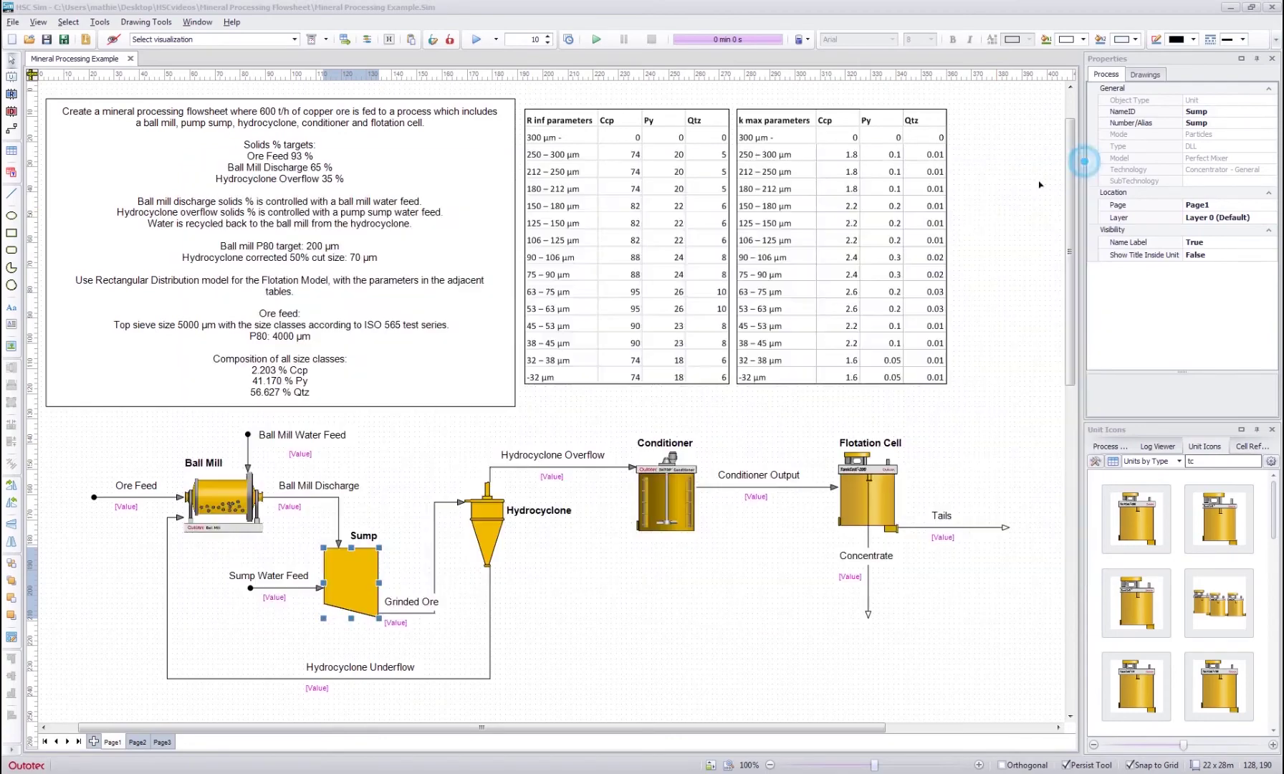
pyautogui.click(1085, 160)
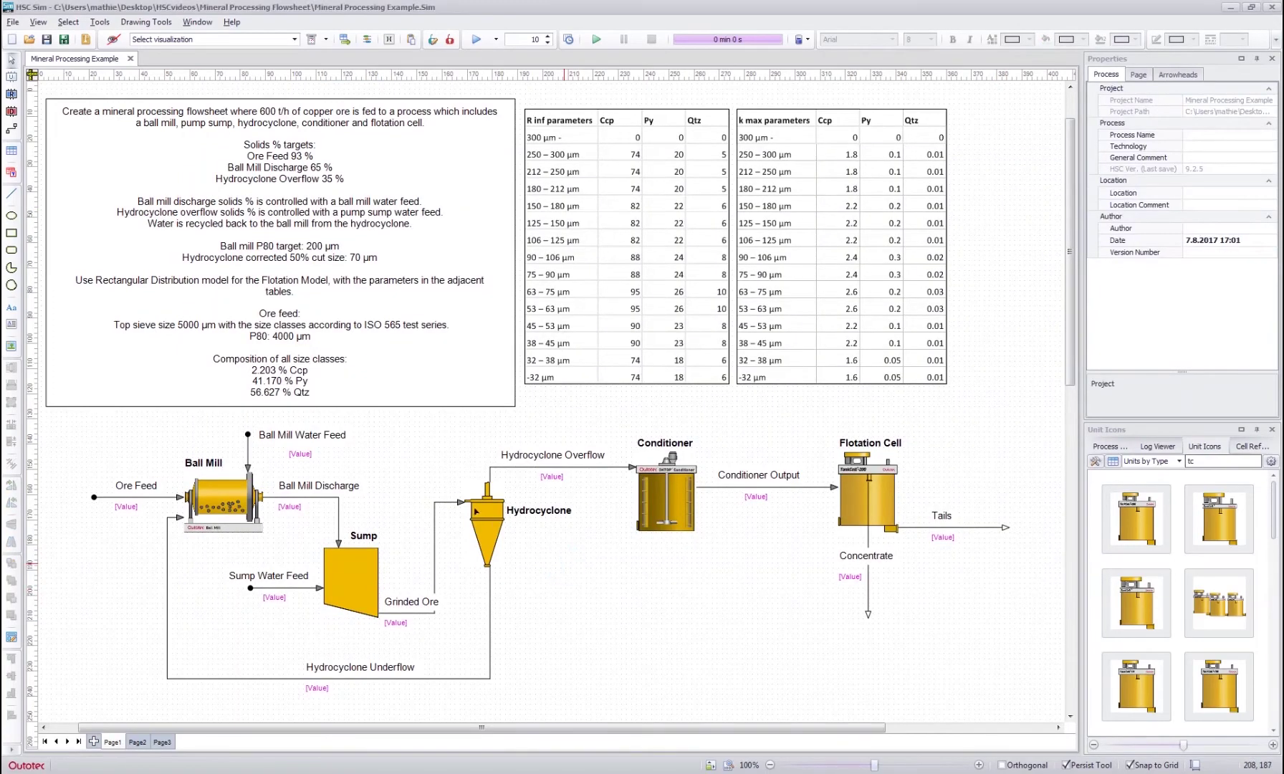
# - In the Hydrocyclone's model parameters, set the corrected 50% cut size d50c to 70 µm
pyautogui.doubleClick(487, 525)
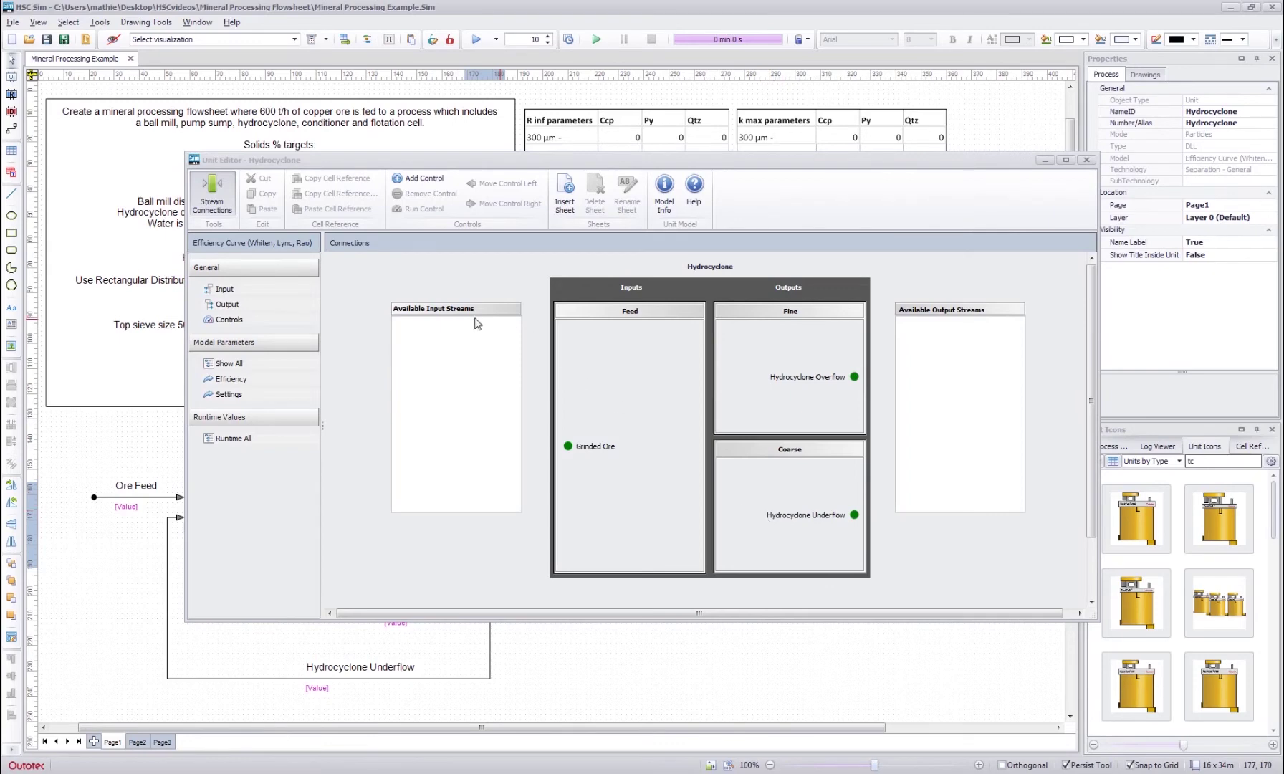
pyautogui.click(244, 364)
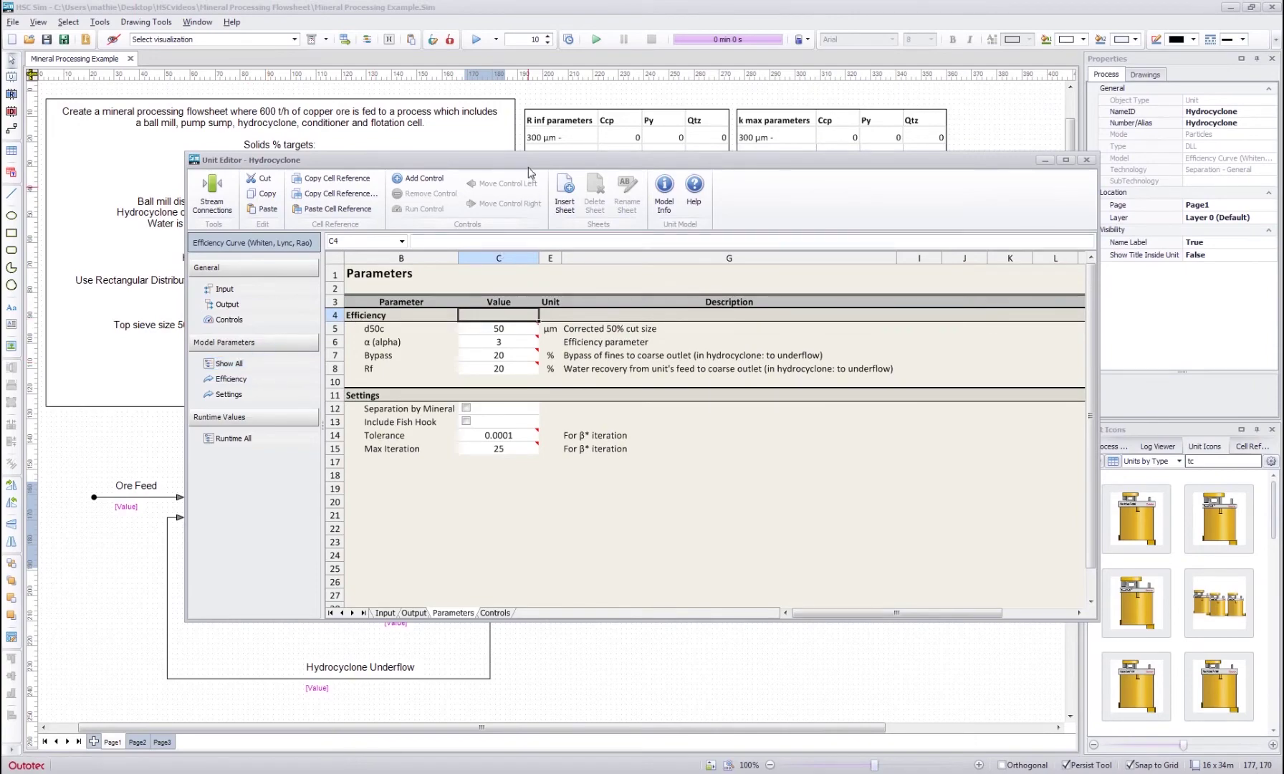
pyautogui.moveTo(529, 161); pyautogui.dragTo(826, 141)
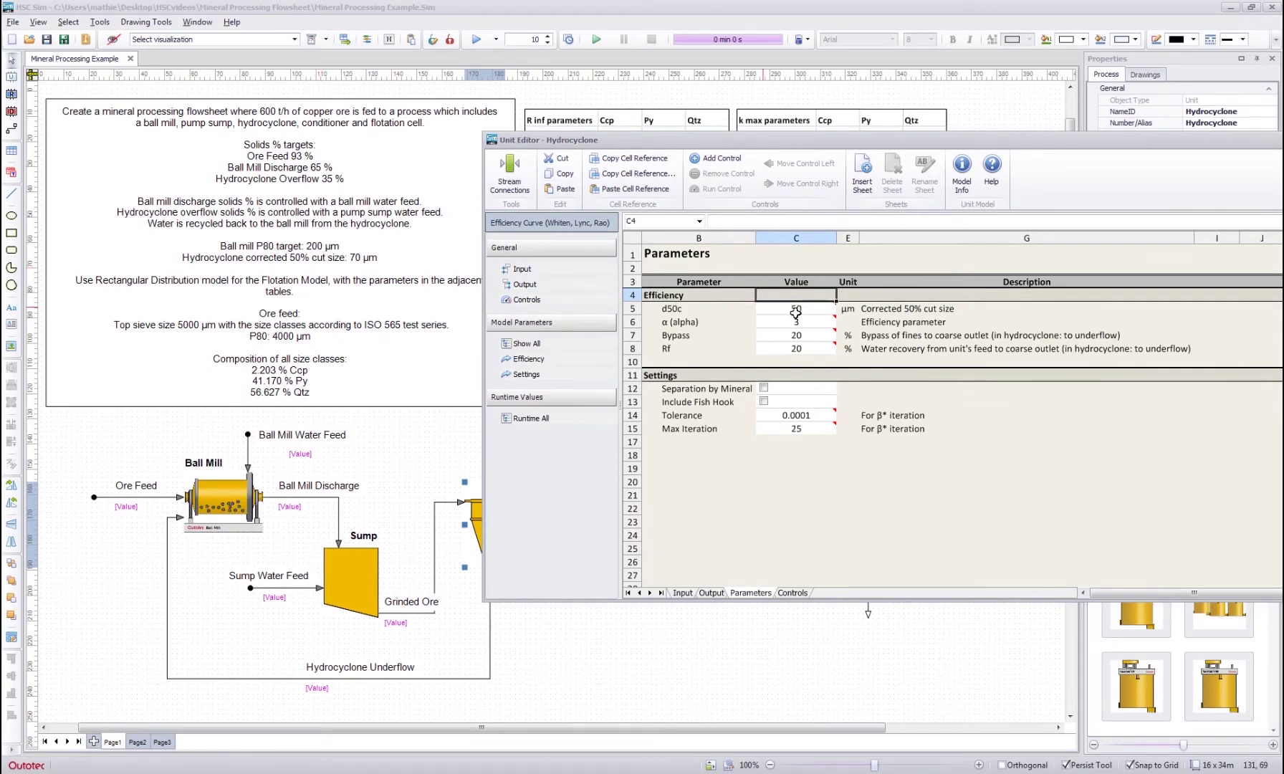
pyautogui.click(818, 316)
pyautogui.write('70')
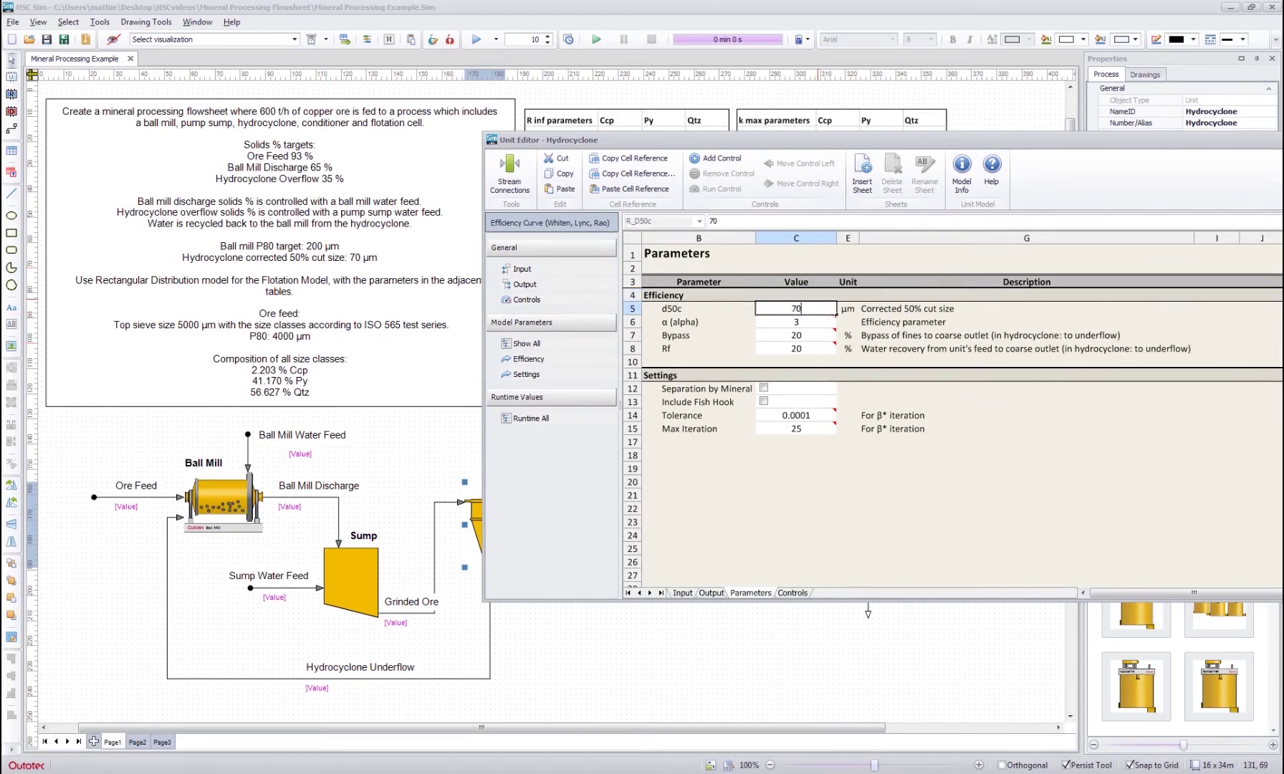
pyautogui.press('Return')
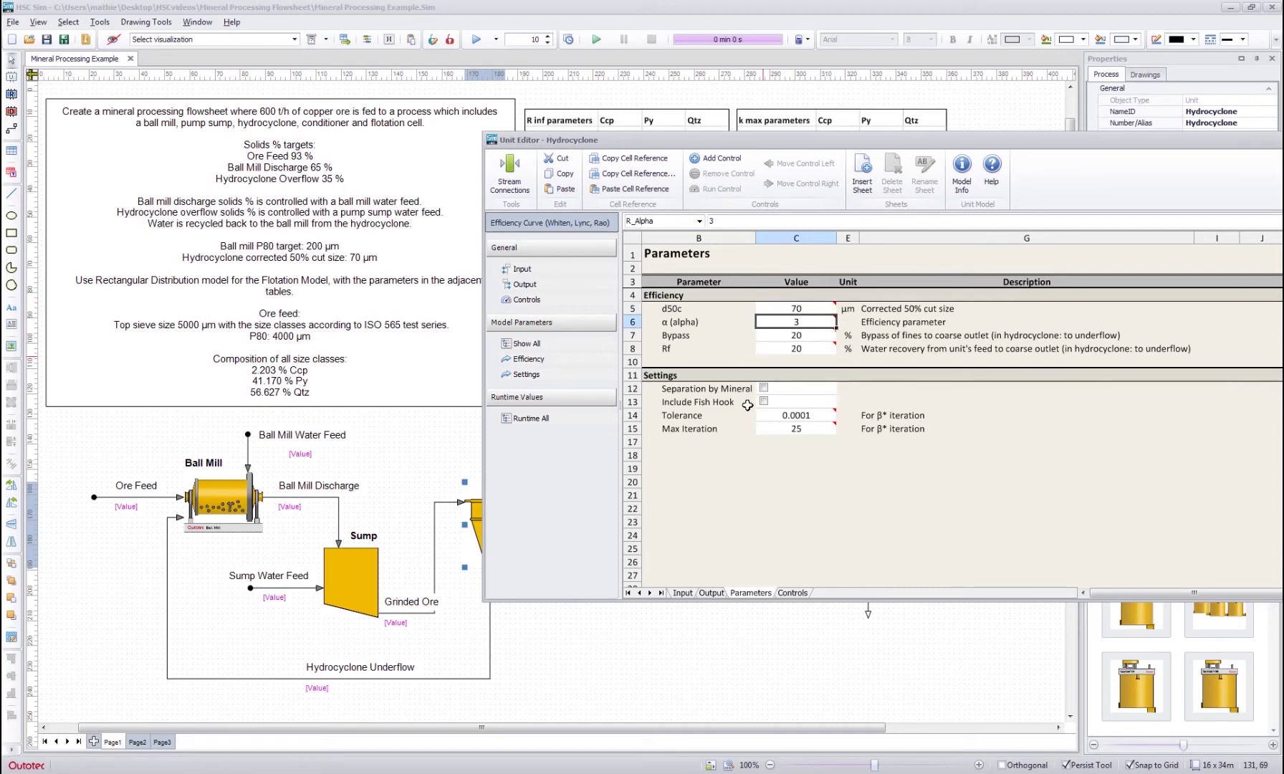
pyautogui.click(692, 335)
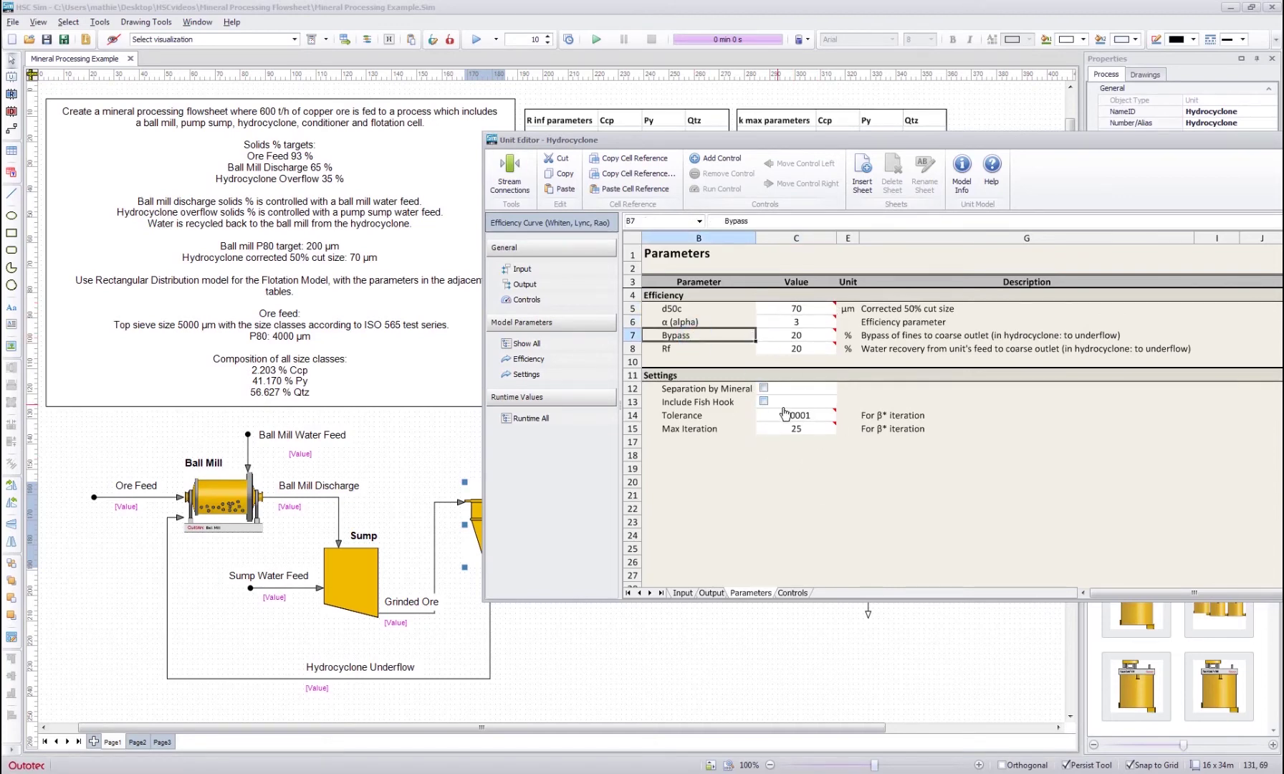
# - Start a control for the Hydrocyclone and name its Y target Solids %
pyautogui.click(789, 340)
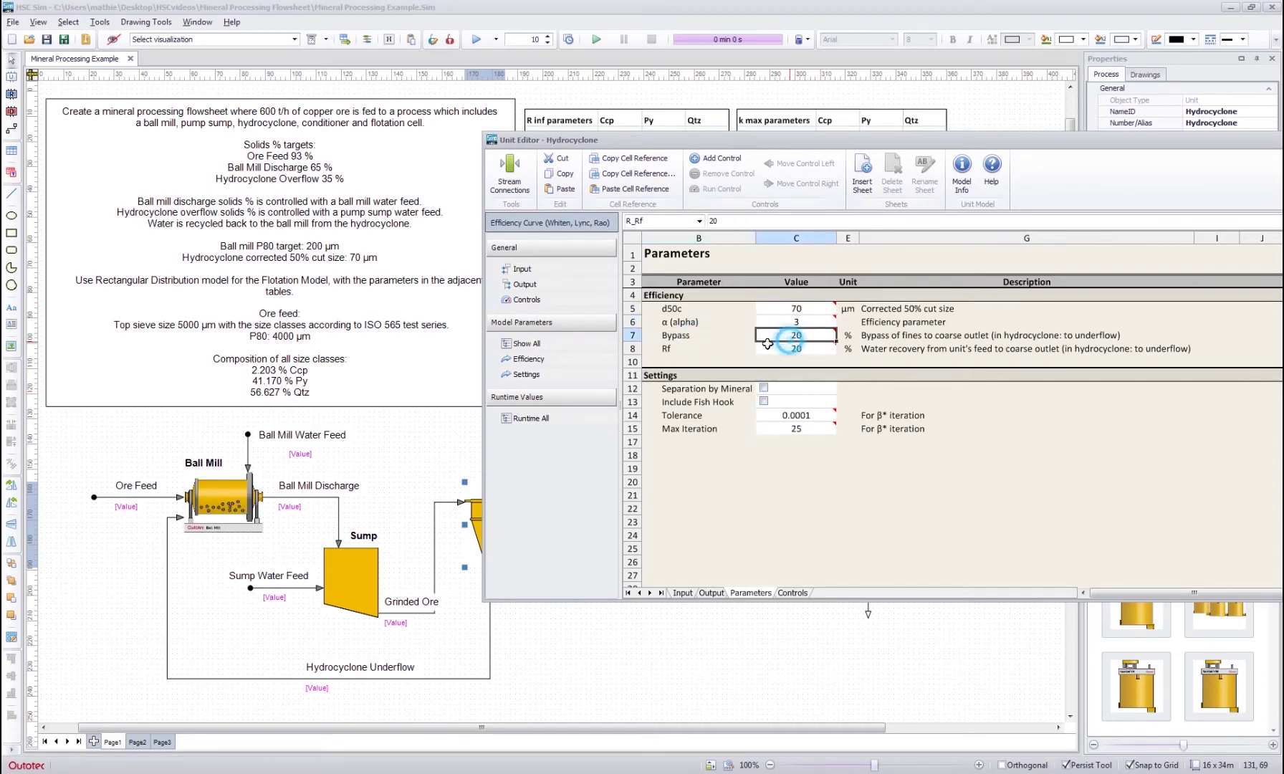
pyautogui.click(528, 300)
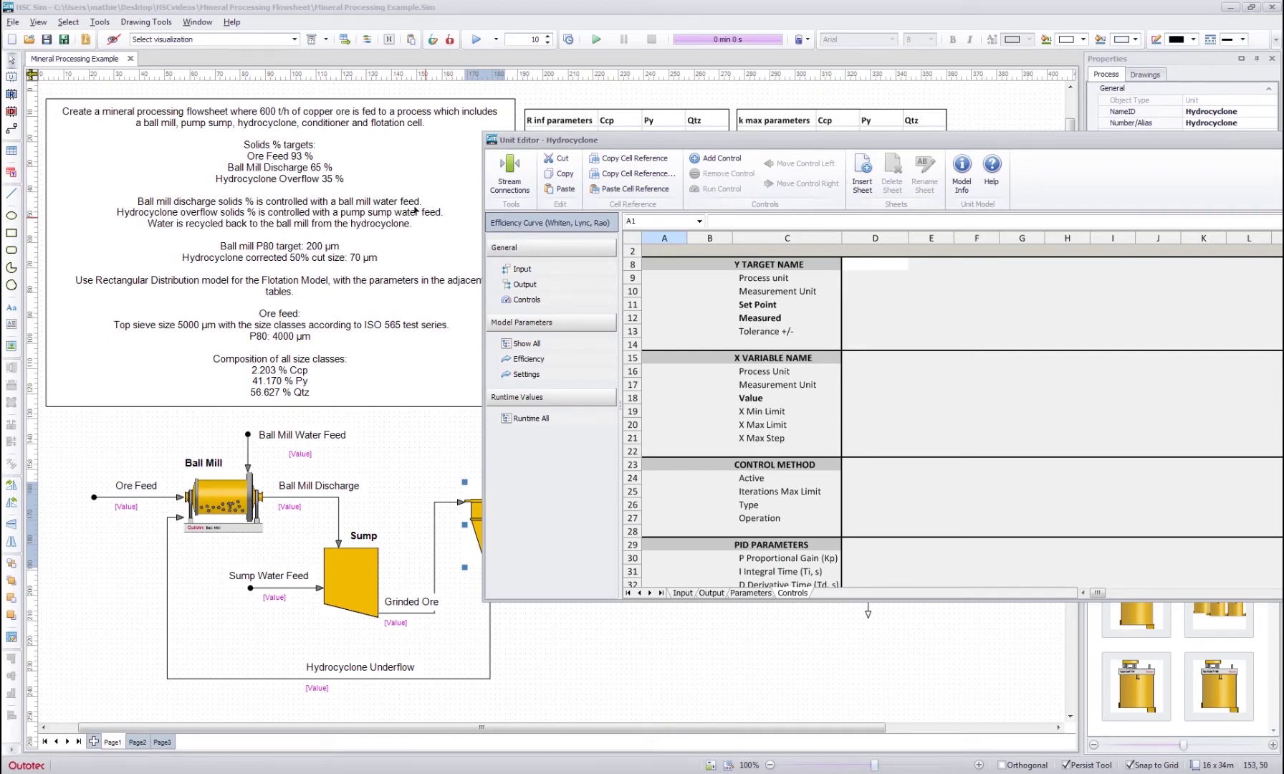
pyautogui.click(890, 271)
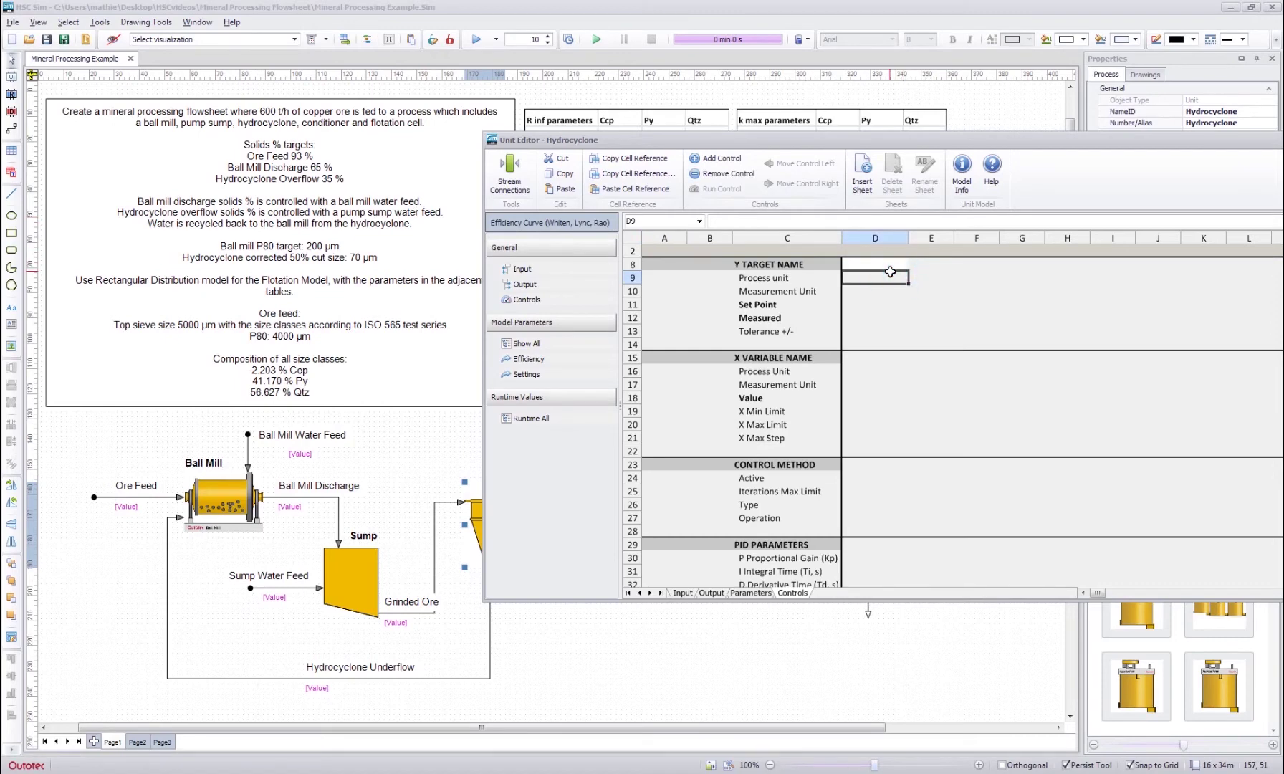
pyautogui.write('Solids')
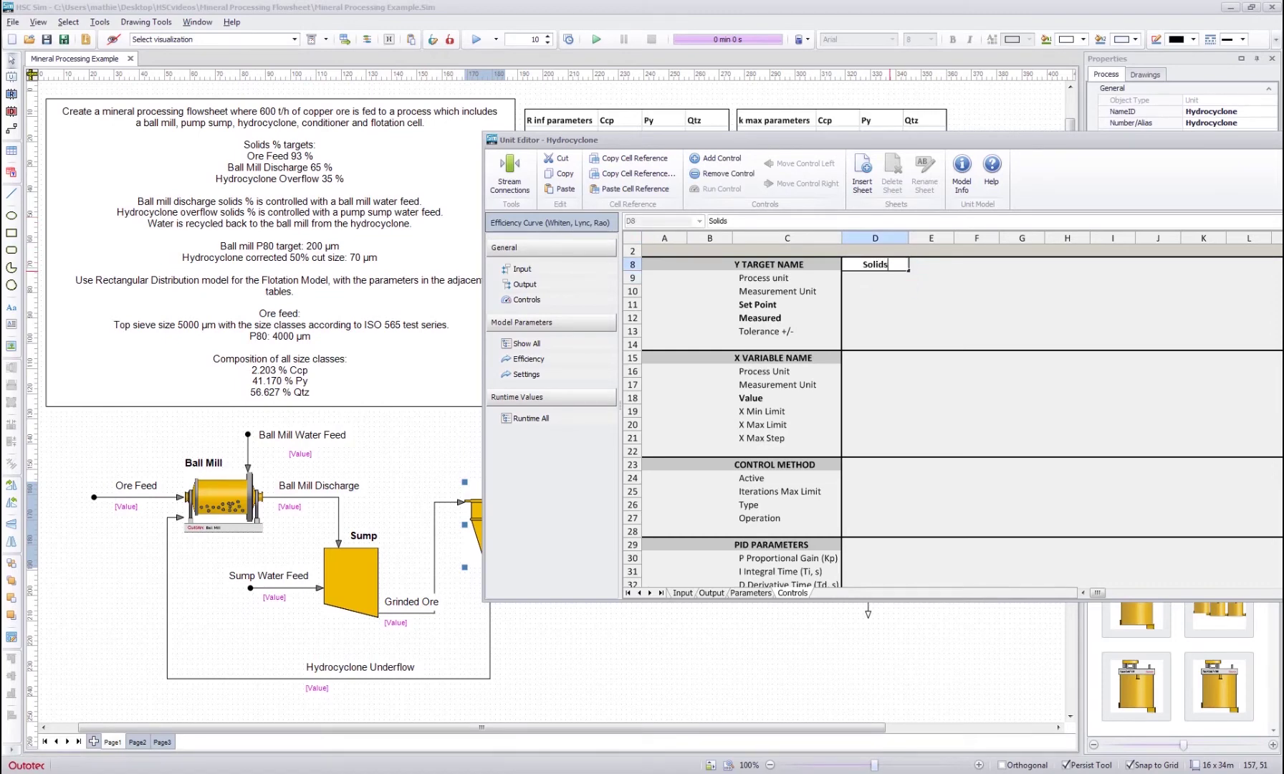
pyautogui.write(' %')
pyautogui.press('Return')
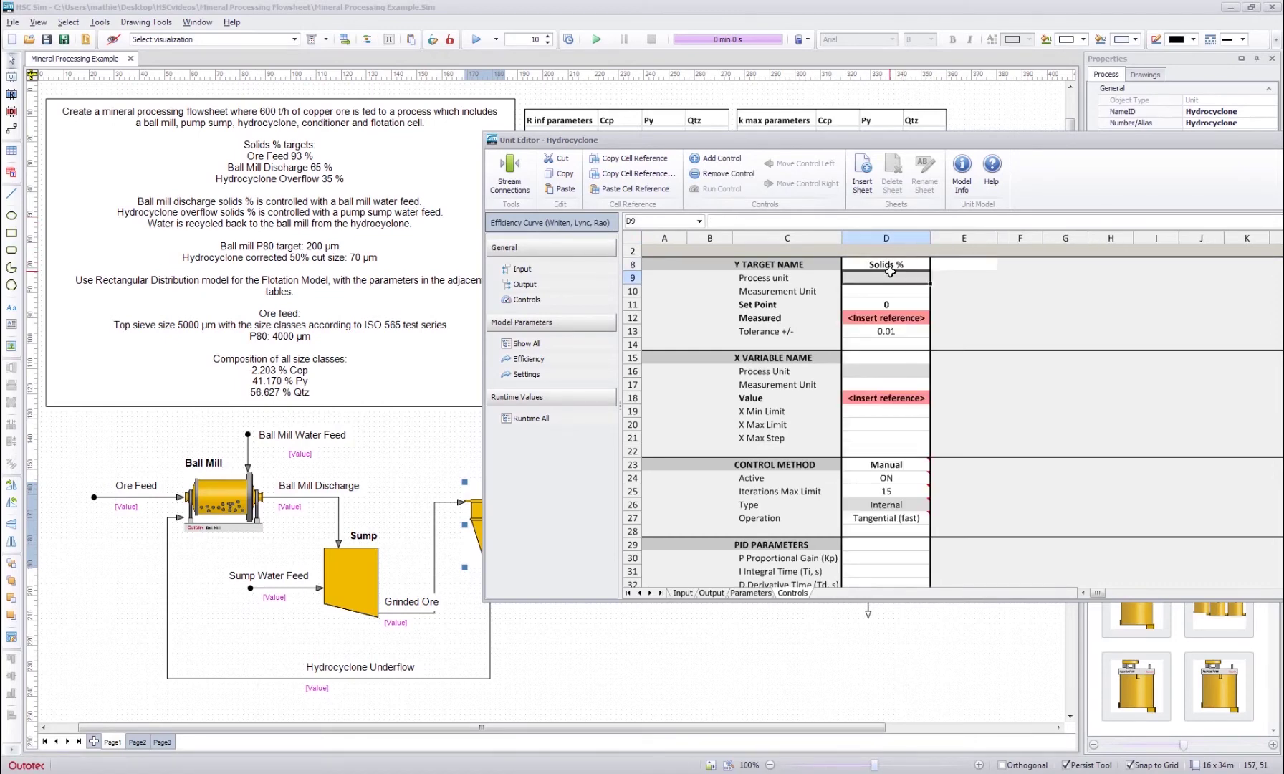
# - Set the Solids % target's measurement unit to % and its set point to 35
pyautogui.press('Return')
pyautogui.write('&')
pyautogui.press('Return')
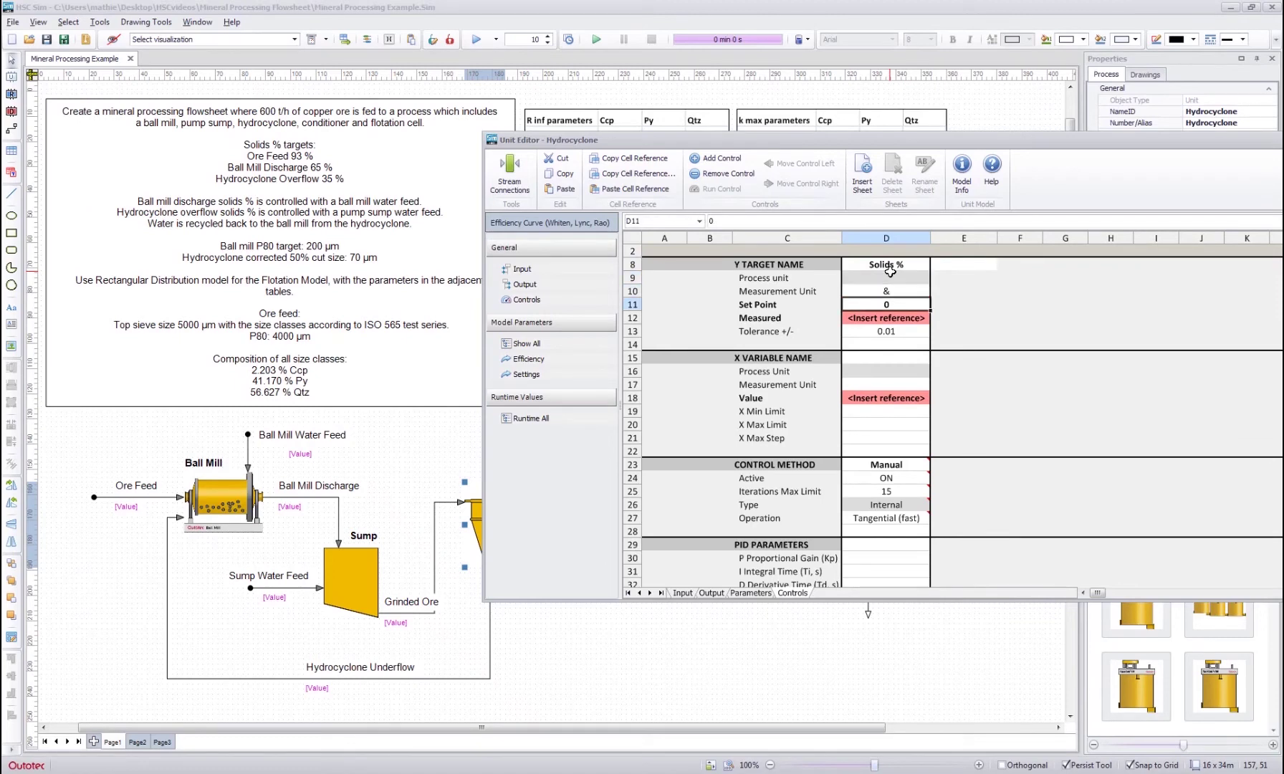
pyautogui.press('Up')
pyautogui.write('%')
pyautogui.press('Return')
pyautogui.write('35')
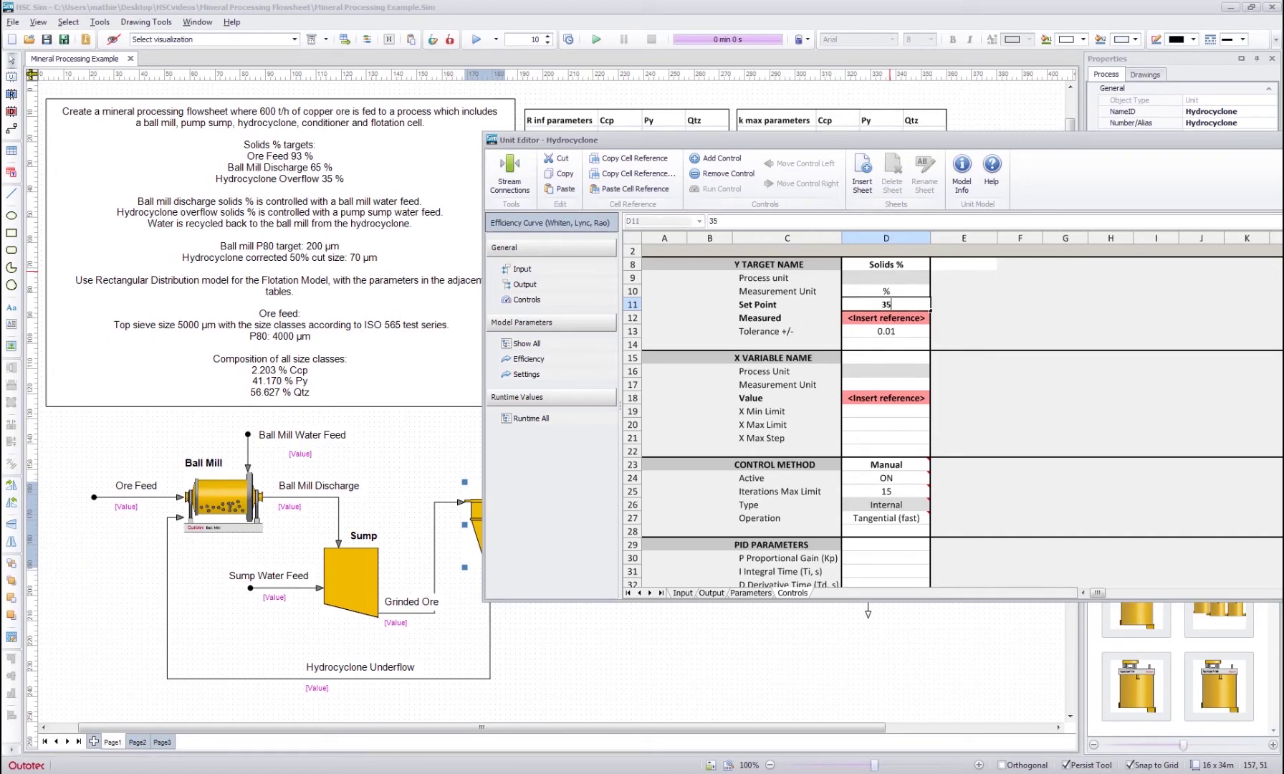
pyautogui.press('Return')
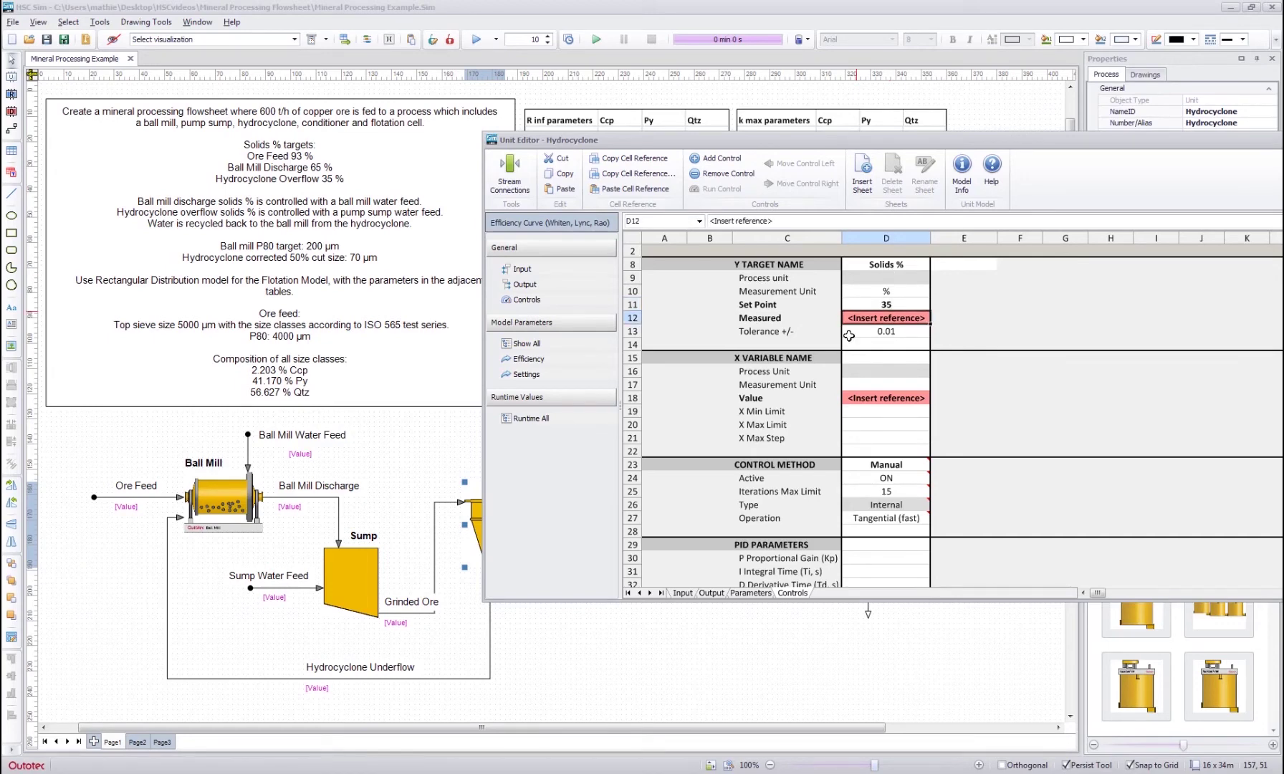
# - Link the control's Measured value to the % Solids output cell of the Hydrocyclone Overflow stream
pyautogui.click(539, 284)
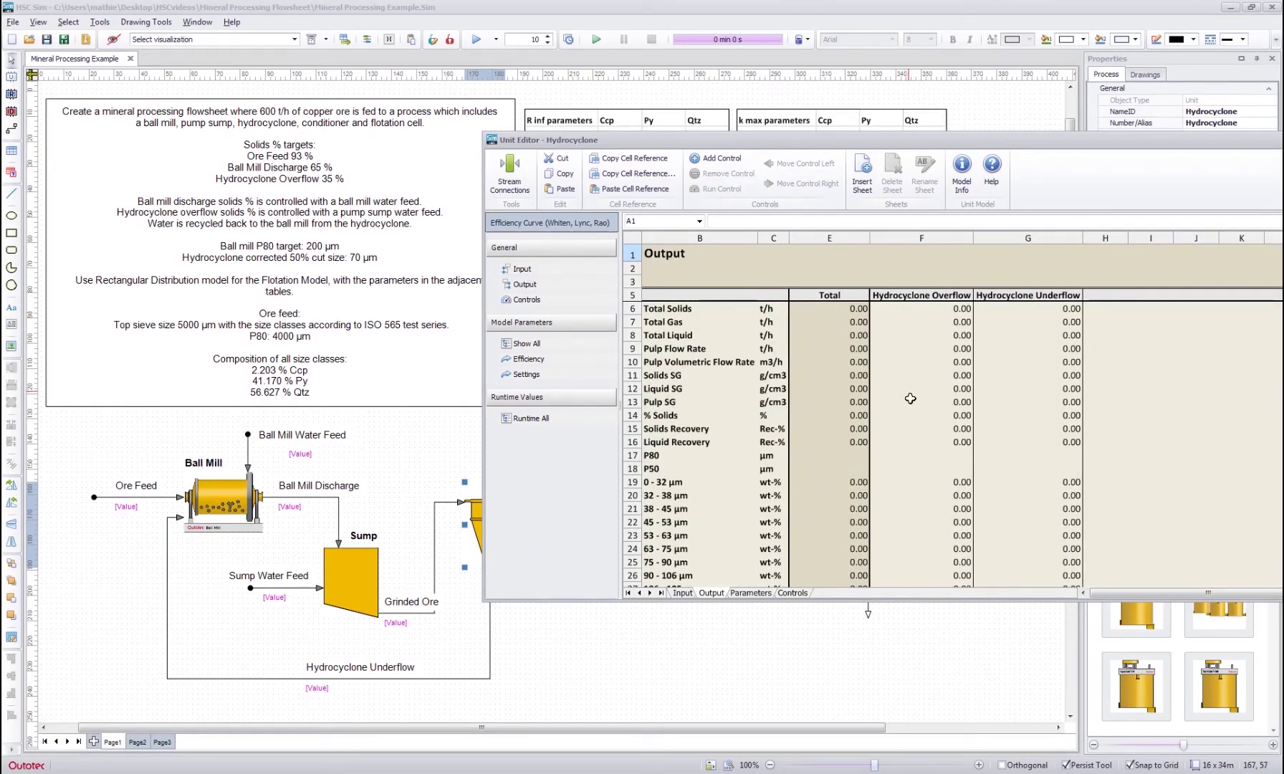
pyautogui.click(926, 415)
pyautogui.rightClick(925, 415)
pyautogui.click(960, 489)
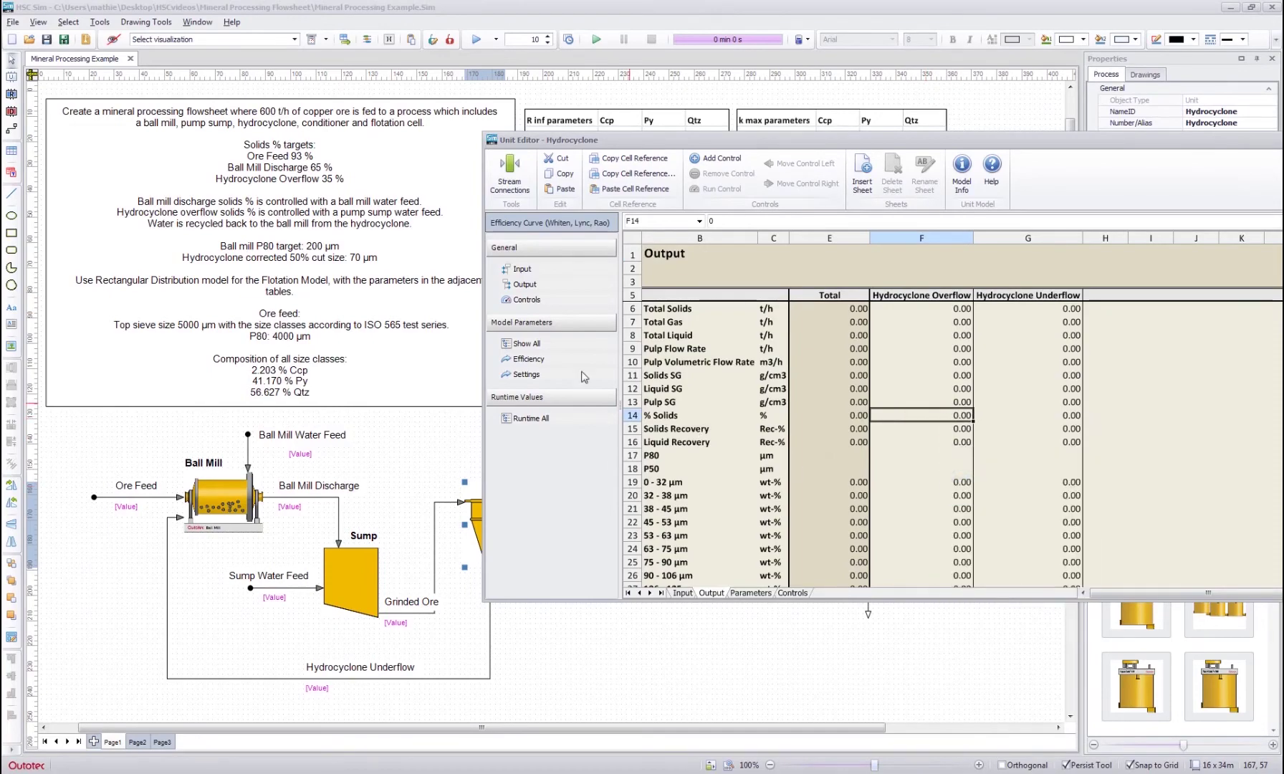
pyautogui.click(526, 299)
pyautogui.click(872, 317)
pyautogui.rightClick(873, 317)
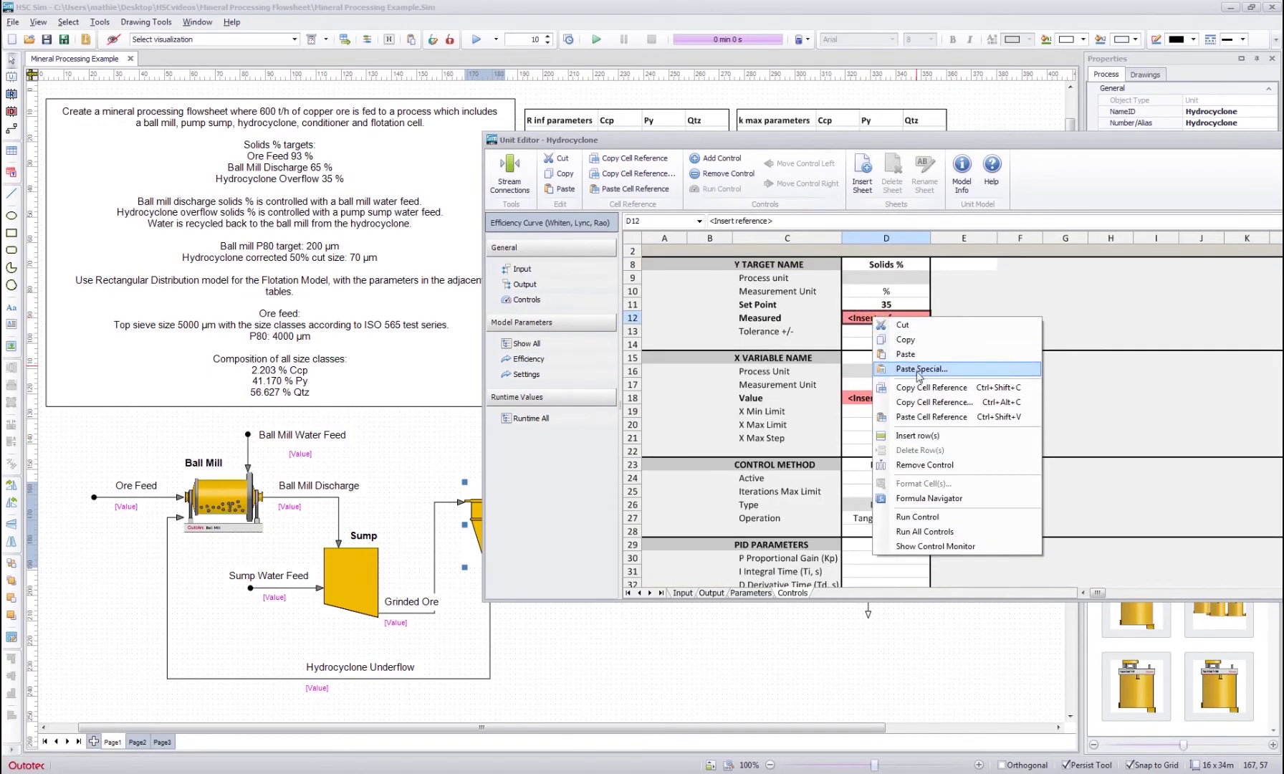
pyautogui.click(905, 418)
pyautogui.click(997, 371)
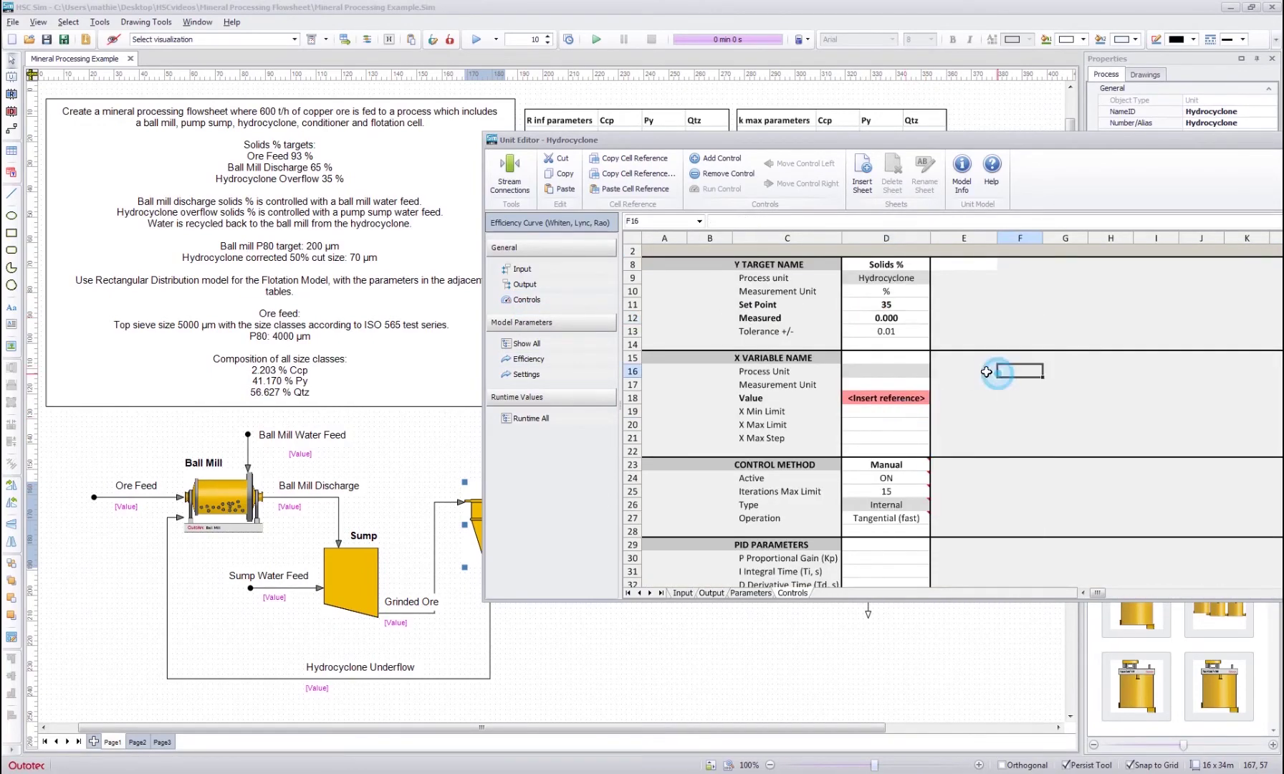
# - Name the control's X variable Sump Water Feed and set its measurement unit to t/h
pyautogui.click(886, 360)
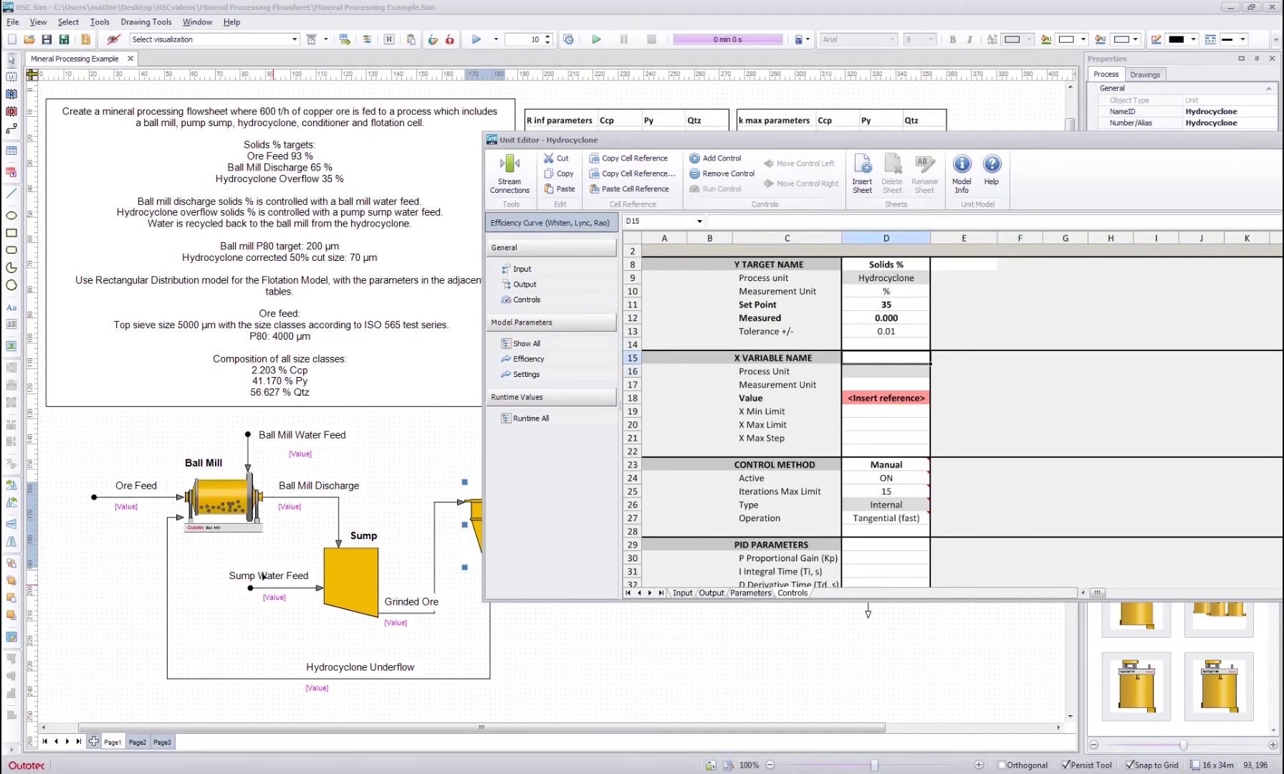
pyautogui.write('Su')
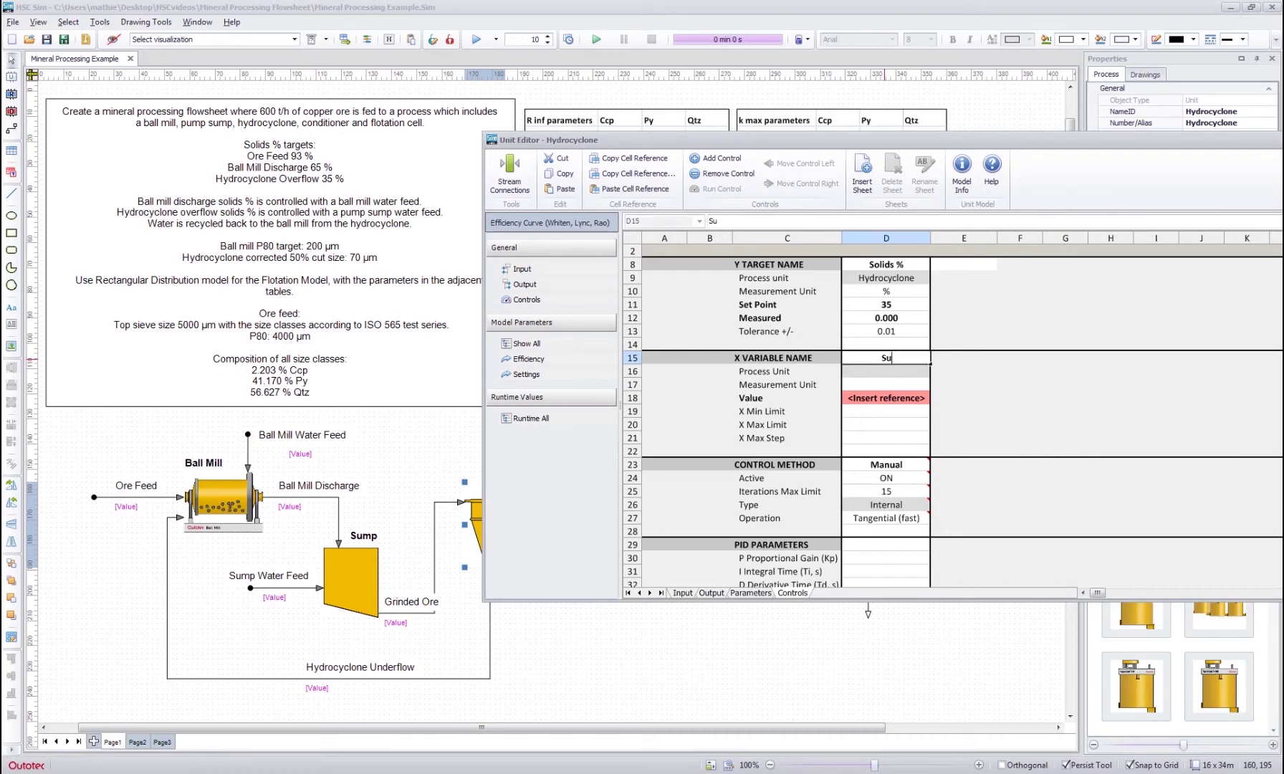
pyautogui.write('mp Water Feed')
pyautogui.press('Return')
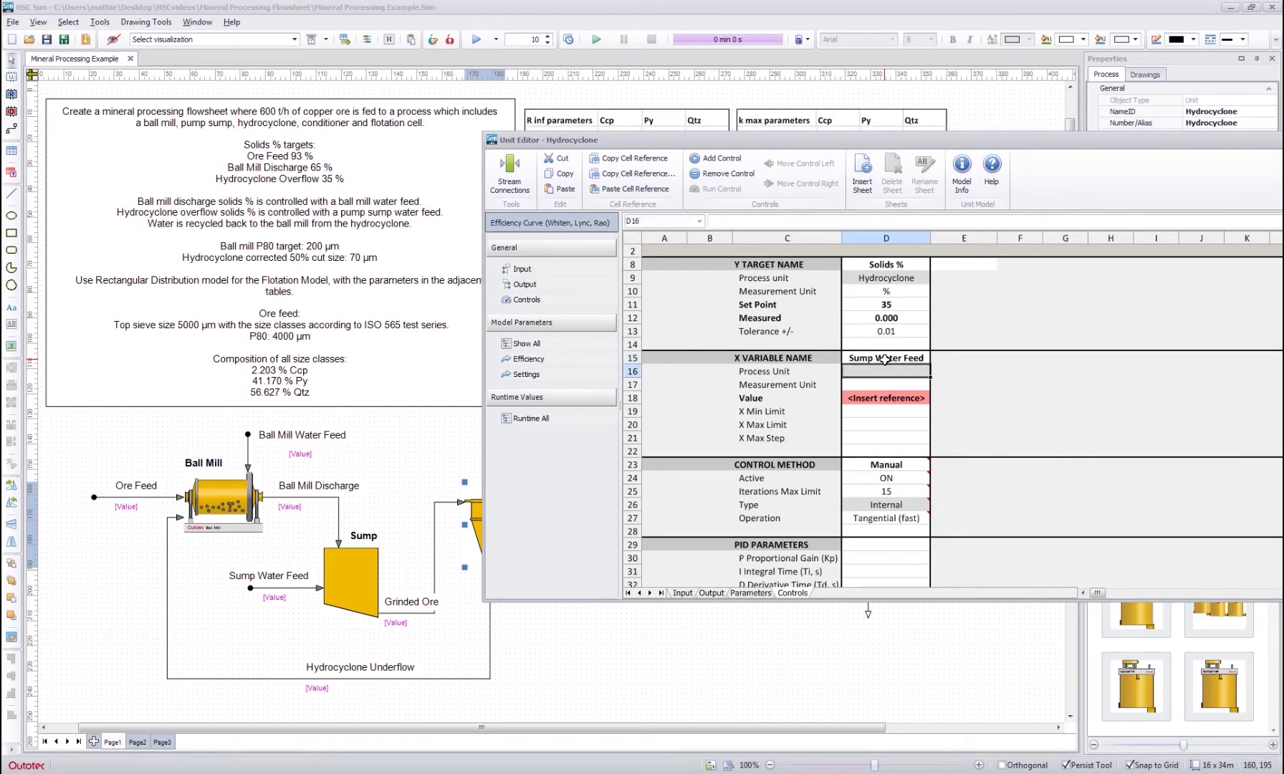
pyautogui.press('Return')
pyautogui.write('t/h')
pyautogui.press('Return')
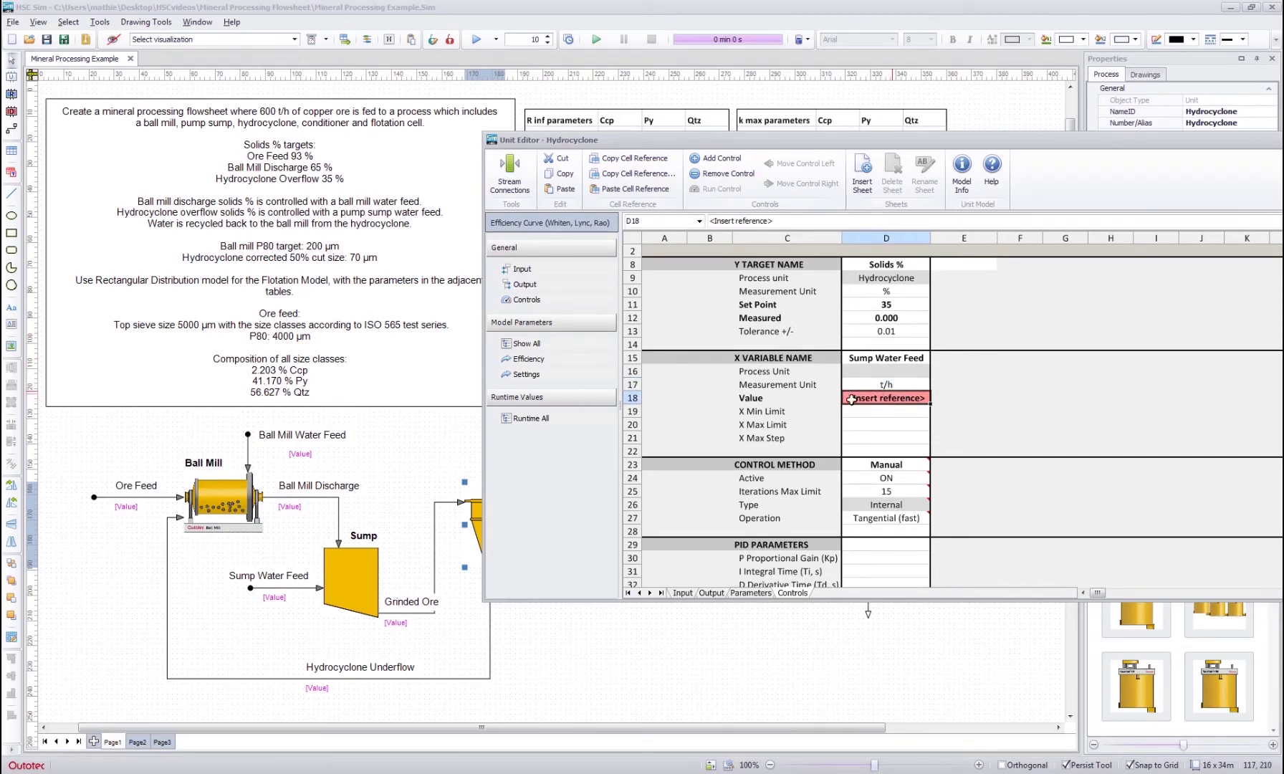
# - Copy the liquid t/h cell reference from the Sump Water Feed stream setup and paste it as the X variable's value
pyautogui.click(287, 577)
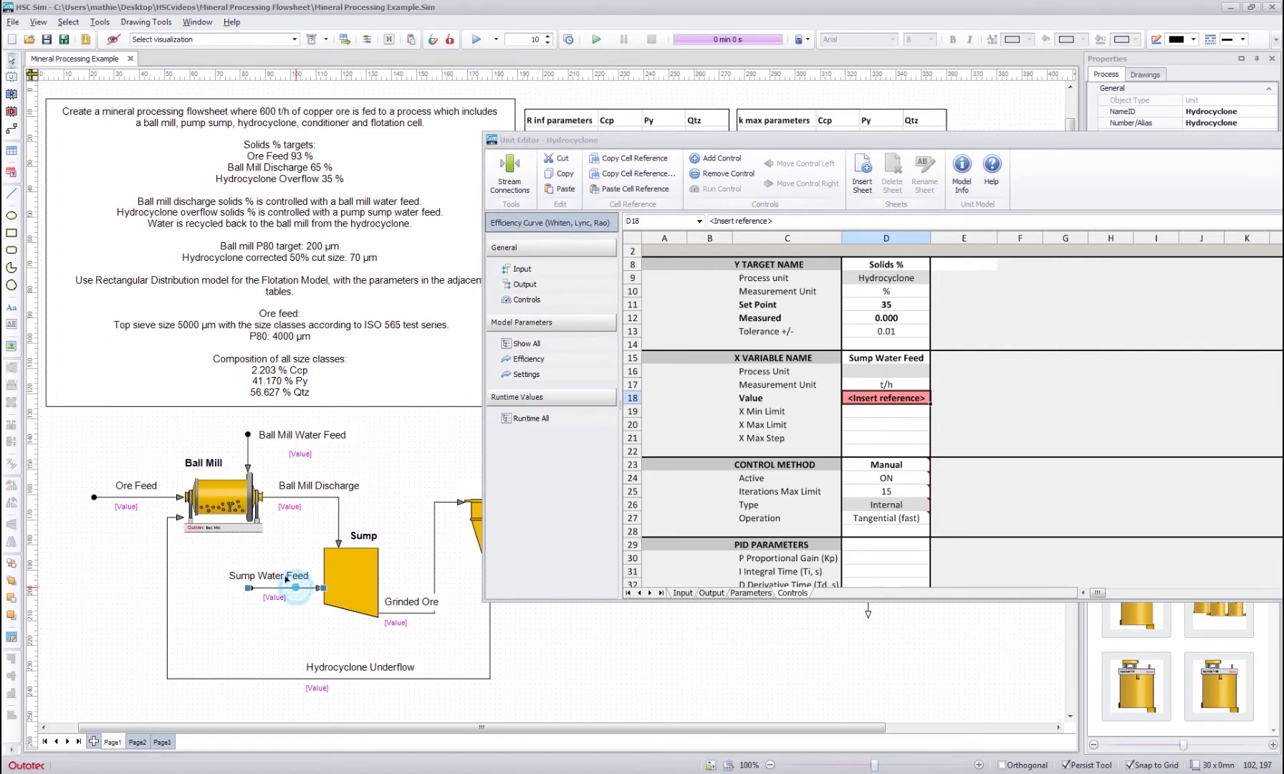
pyautogui.doubleClick(288, 578)
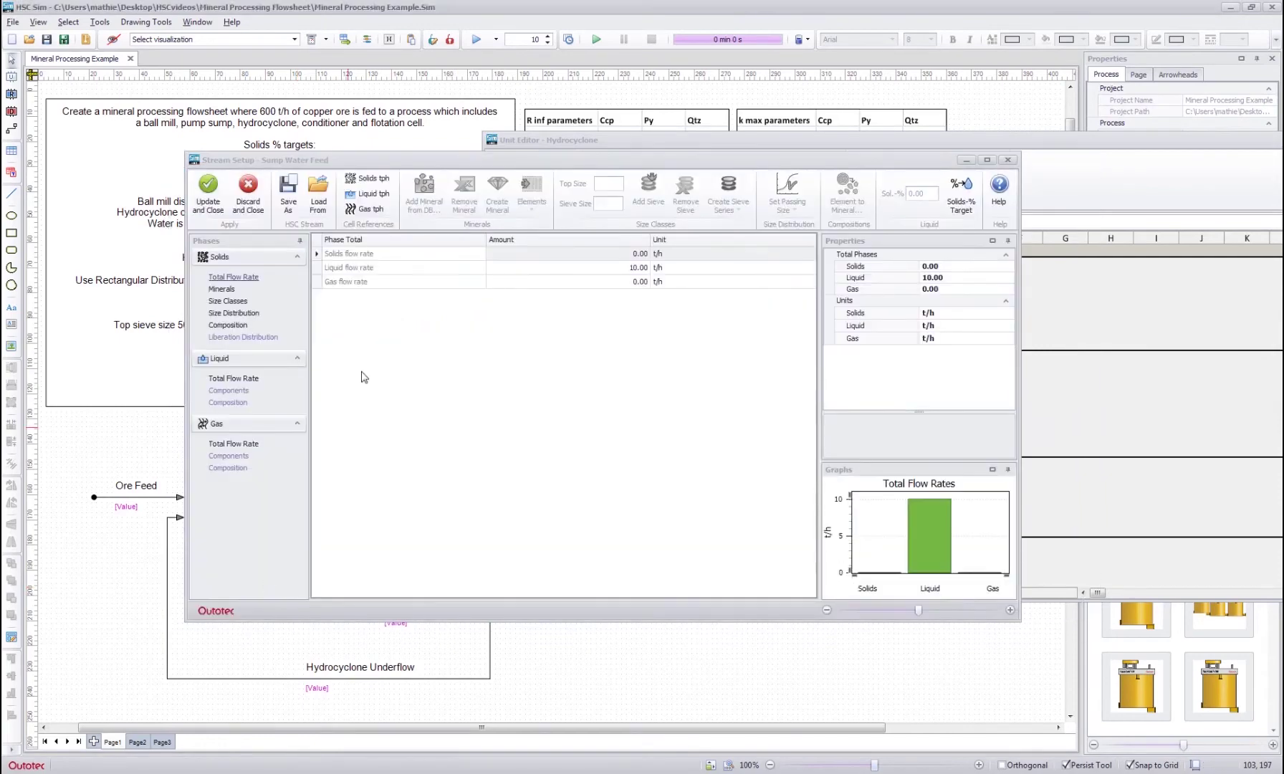
pyautogui.click(373, 195)
pyautogui.click(208, 188)
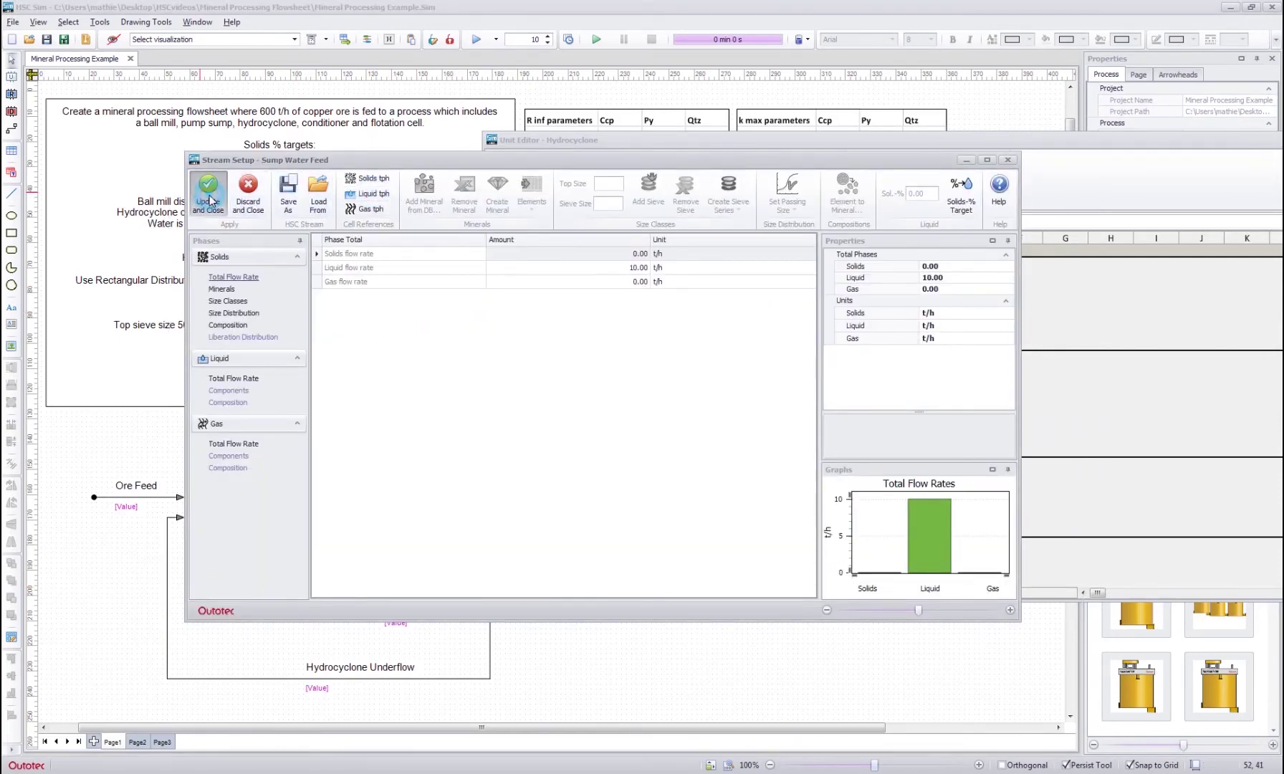
pyautogui.click(885, 398)
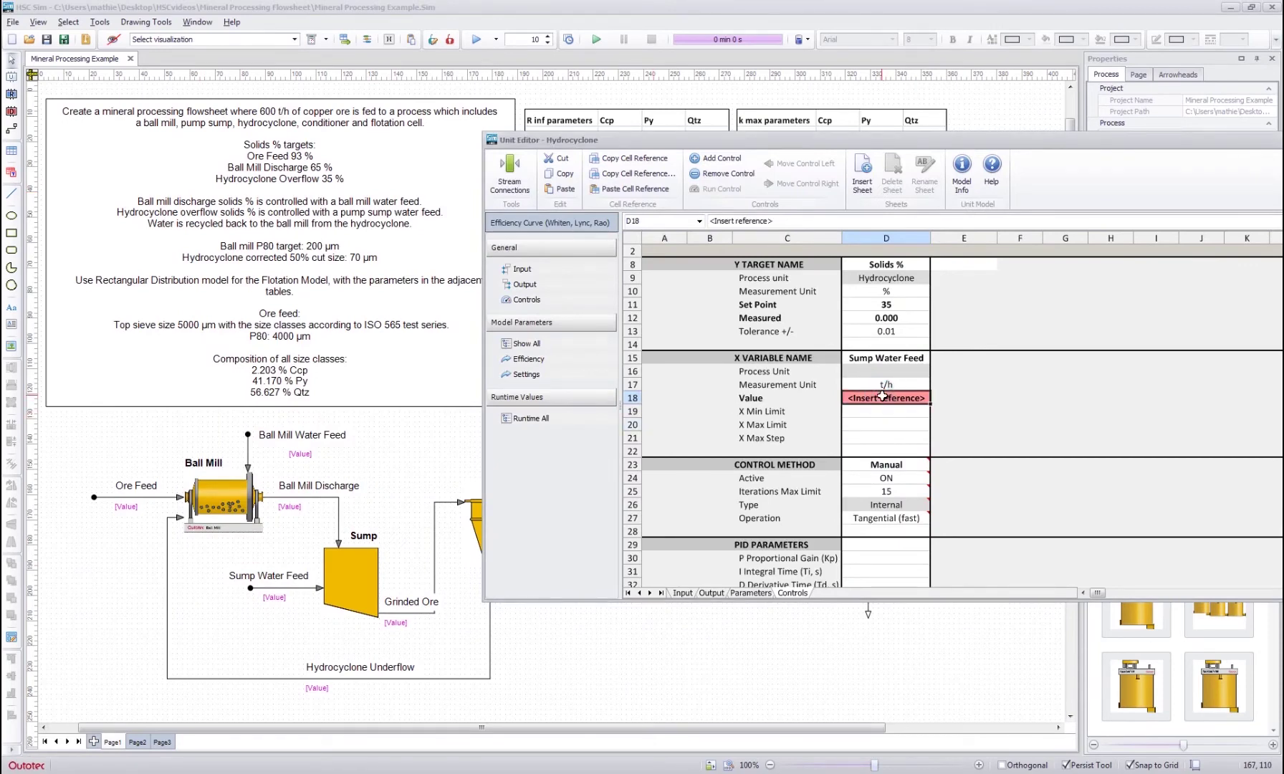
pyautogui.rightClick(883, 396)
pyautogui.click(933, 481)
# - Set the X Max Limit of the Sump Water Feed variable to 500 and display all of the Hydrocyclone's model parameters
pyautogui.click(886, 423)
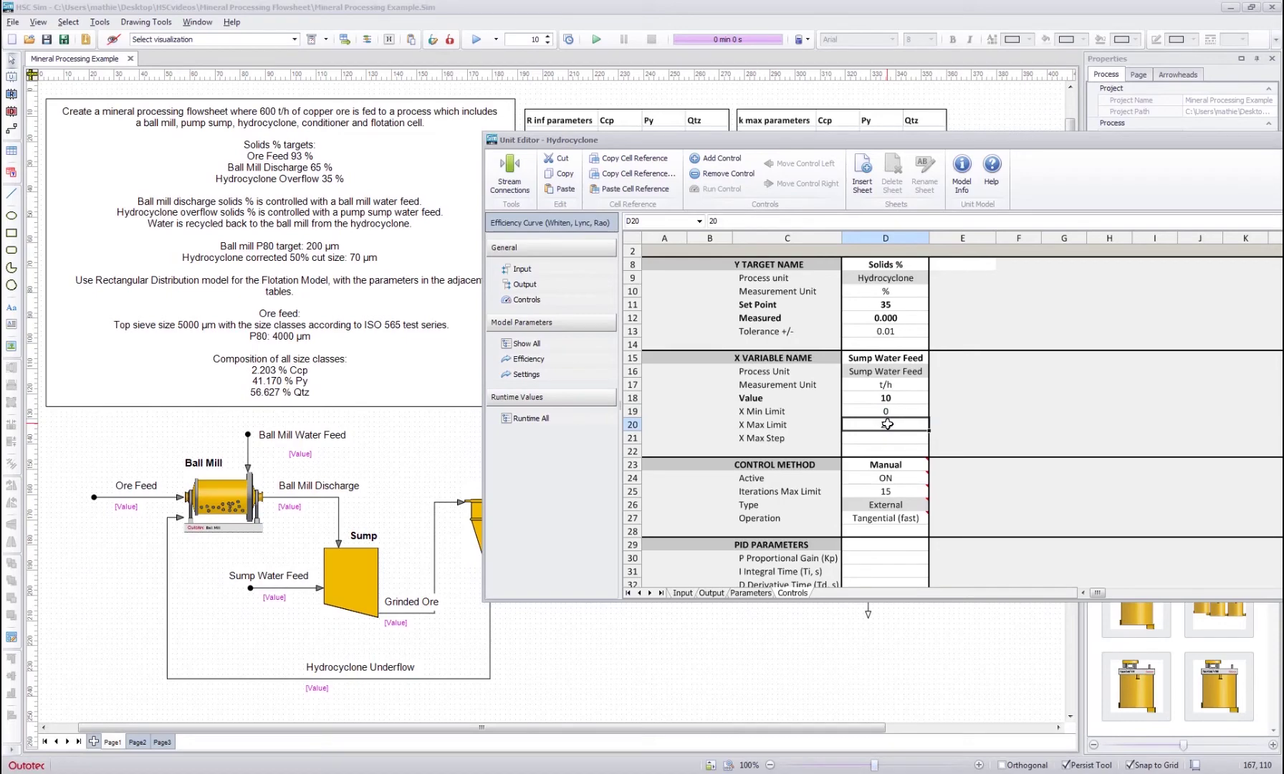
pyautogui.write('500')
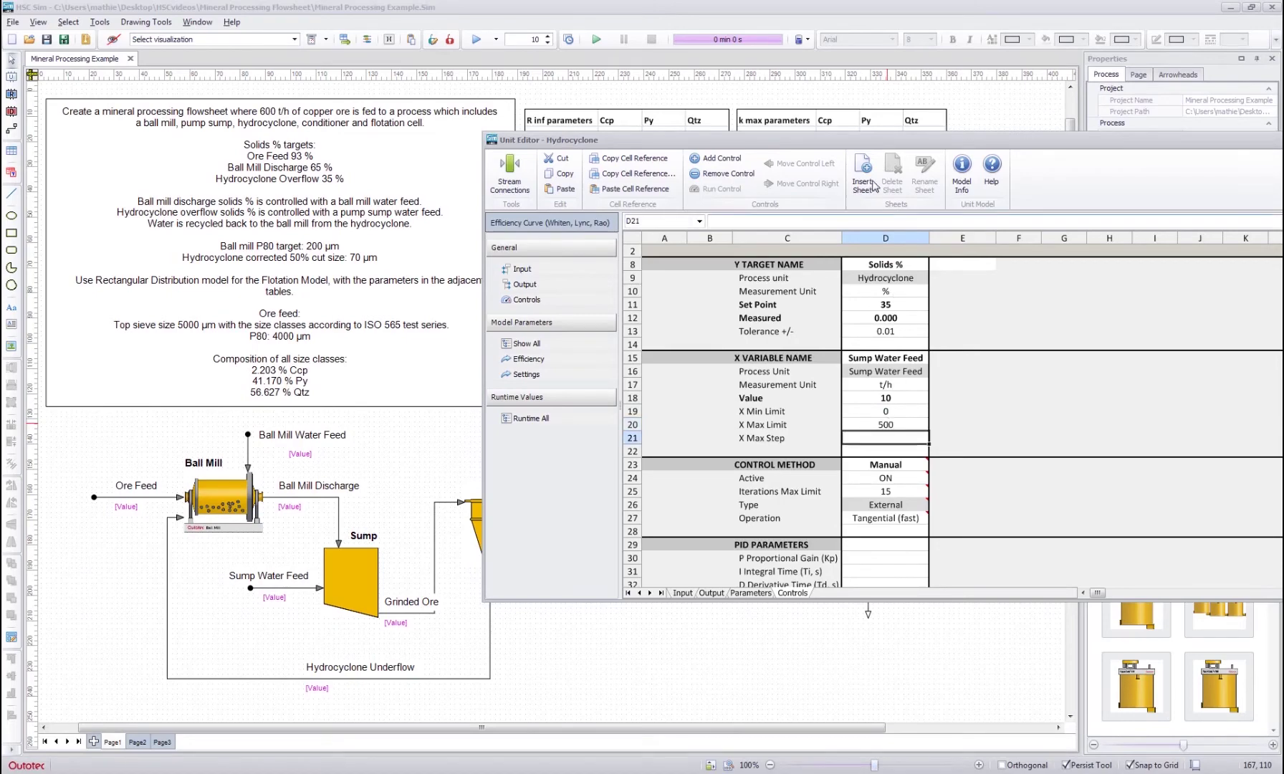
pyautogui.moveTo(882, 145); pyautogui.dragTo(491, 157)
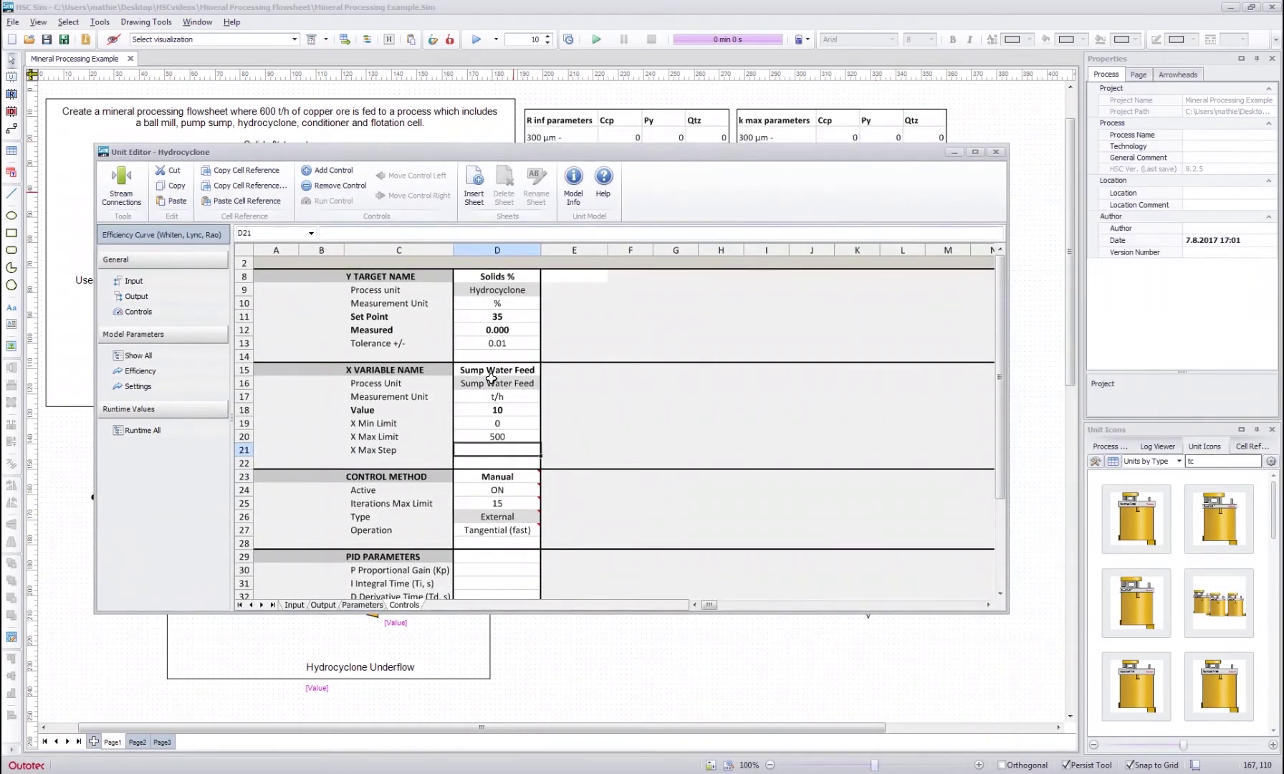
pyautogui.click(152, 355)
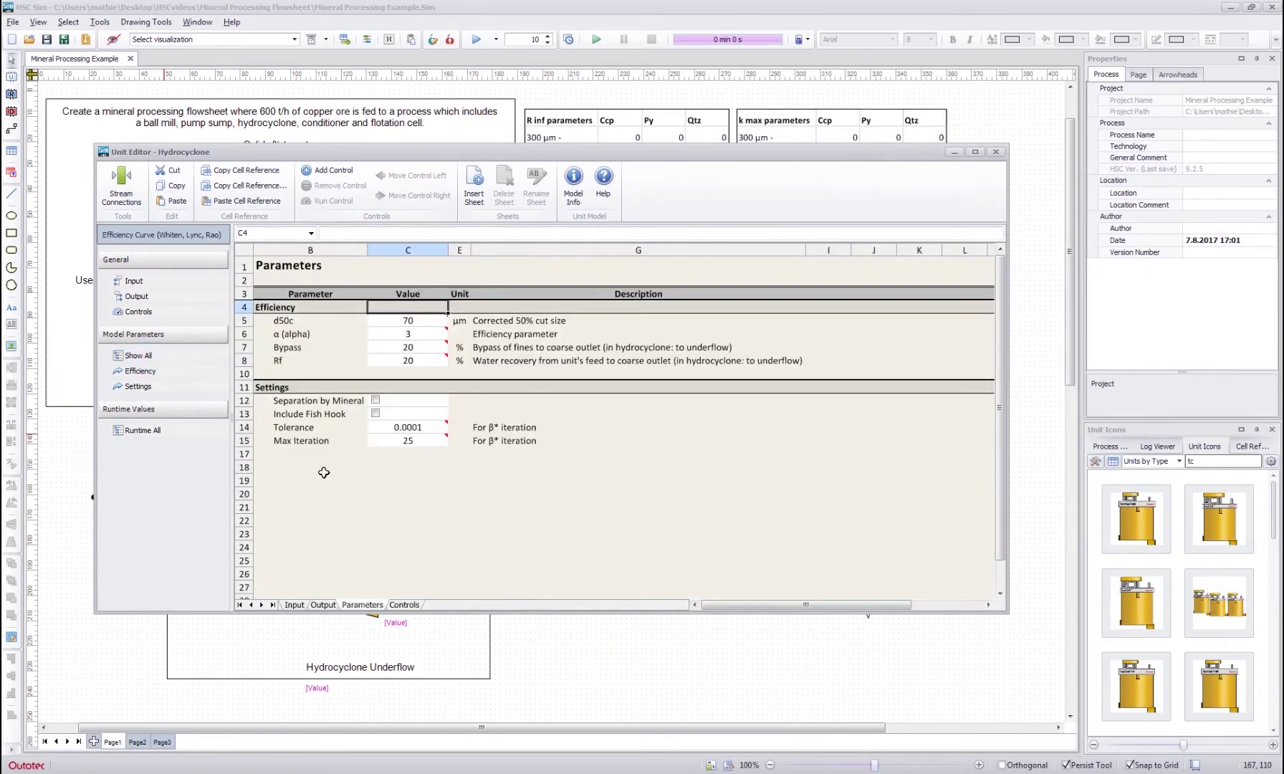
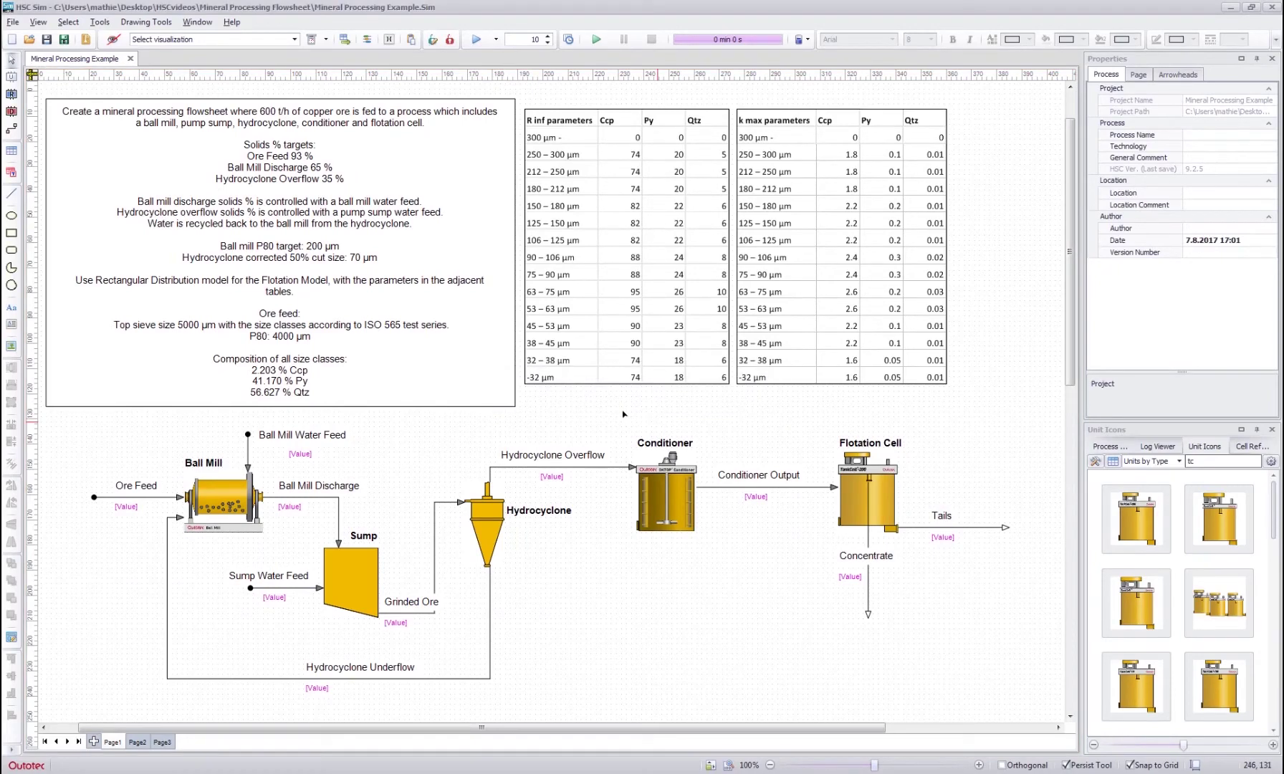
# - Open the simulation's calculation log and look through its entries
pyautogui.click(1159, 447)
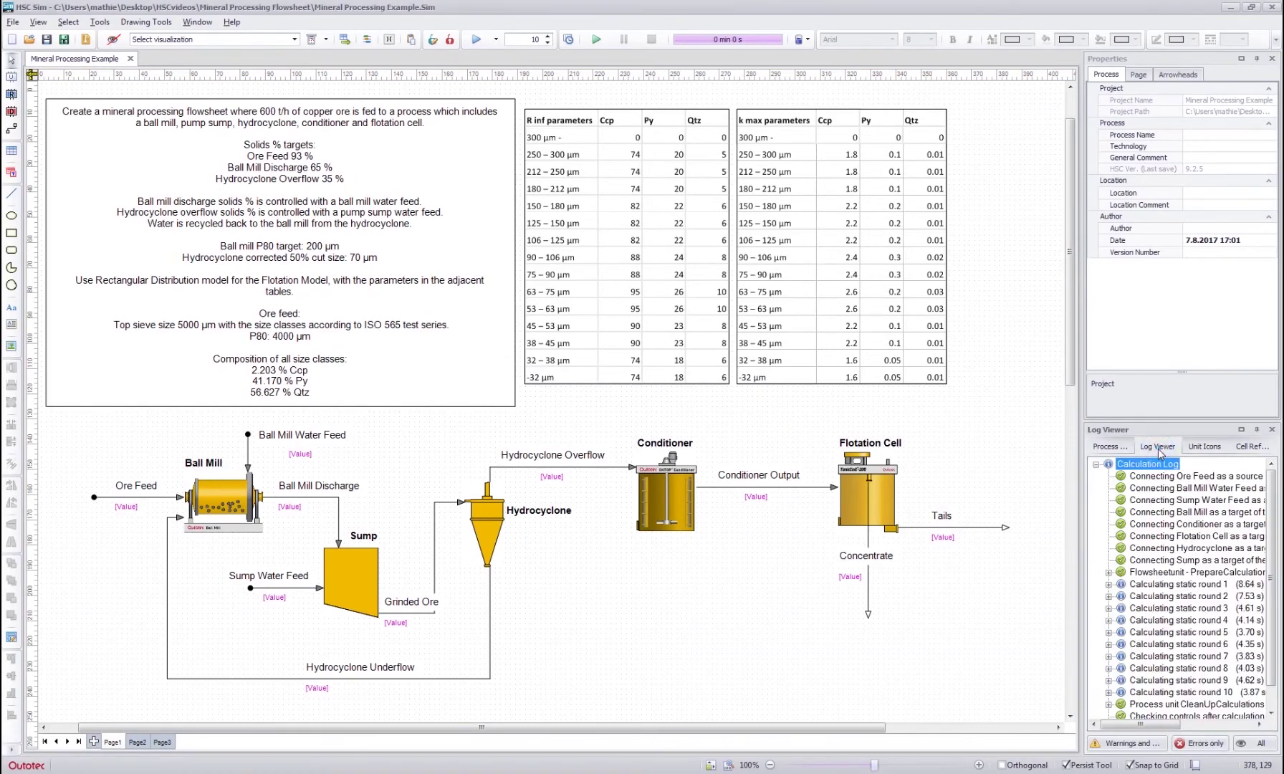
pyautogui.scroll(-1, 1191, 644)
pyautogui.scroll(1, 1160, 634)
# - Check the calculated solids % control values of the Ball Mill and the Hydrocyclone, closing each unit editor
pyautogui.doubleClick(218, 492)
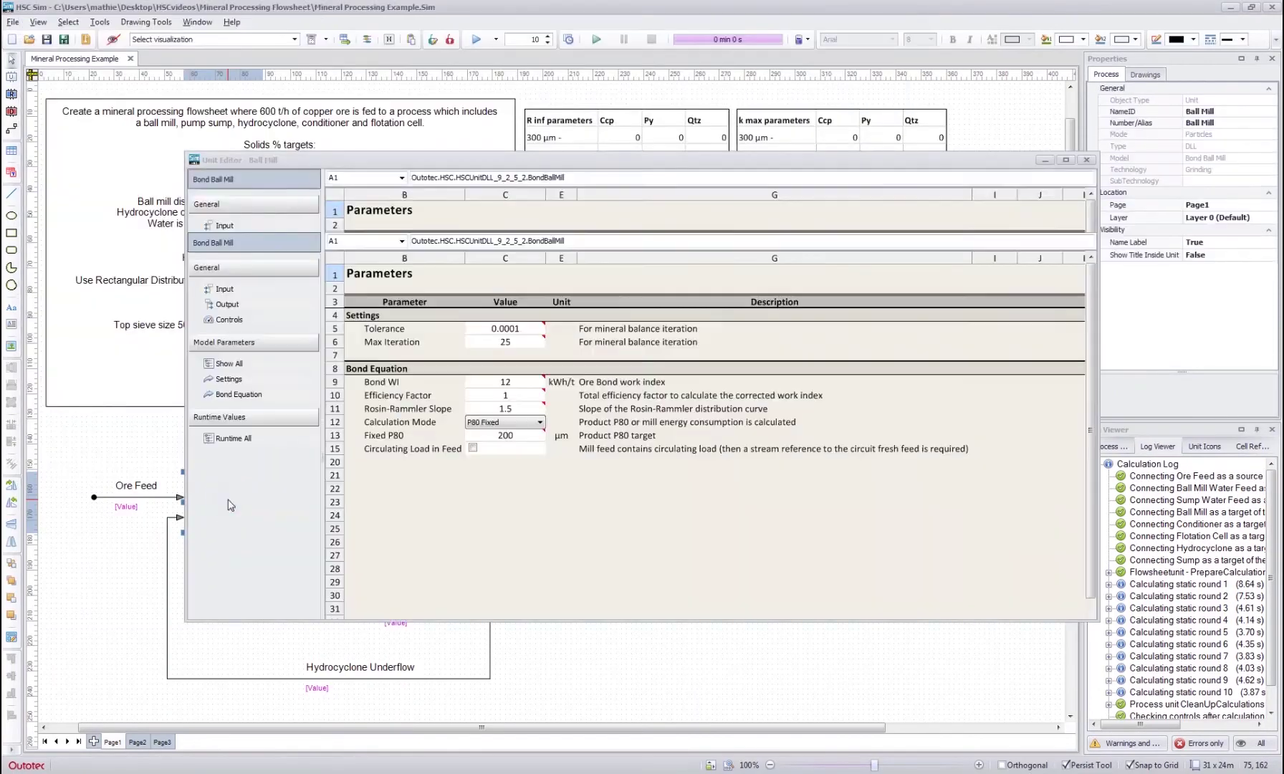
pyautogui.click(228, 304)
pyautogui.click(230, 319)
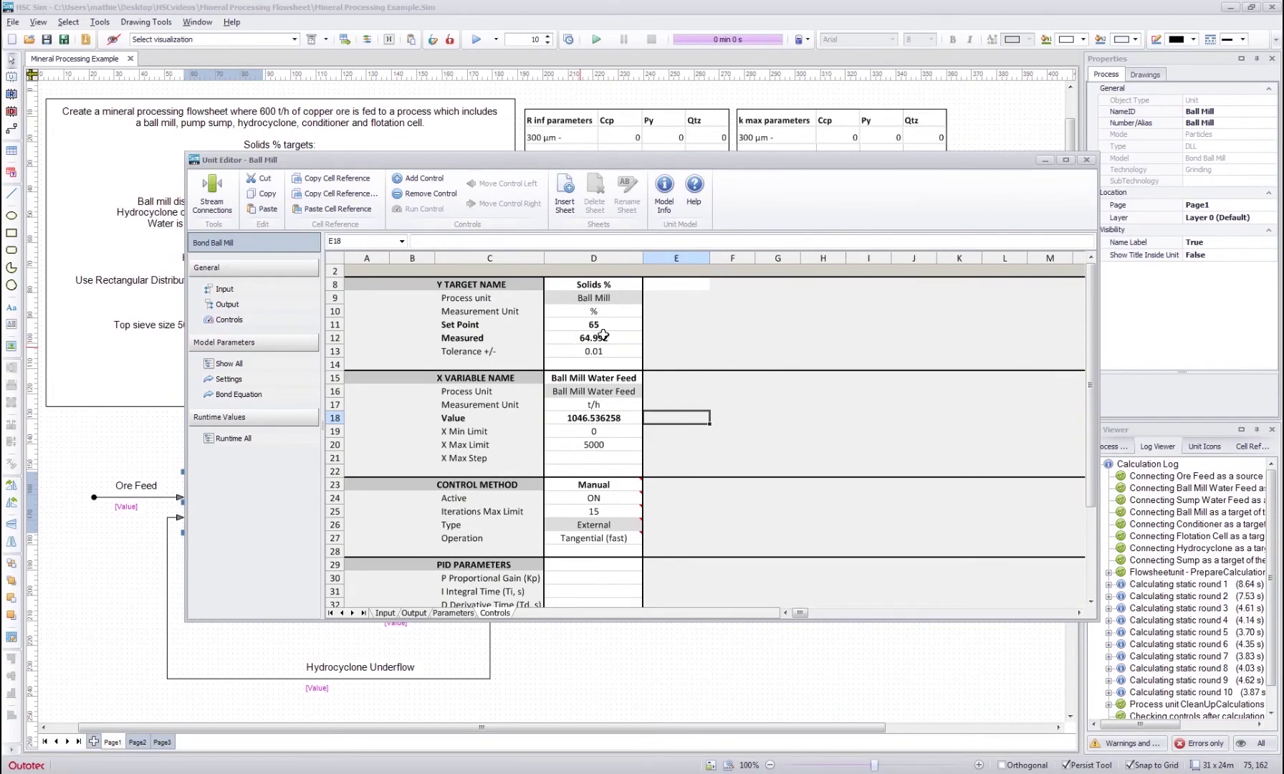
pyautogui.click(1085, 159)
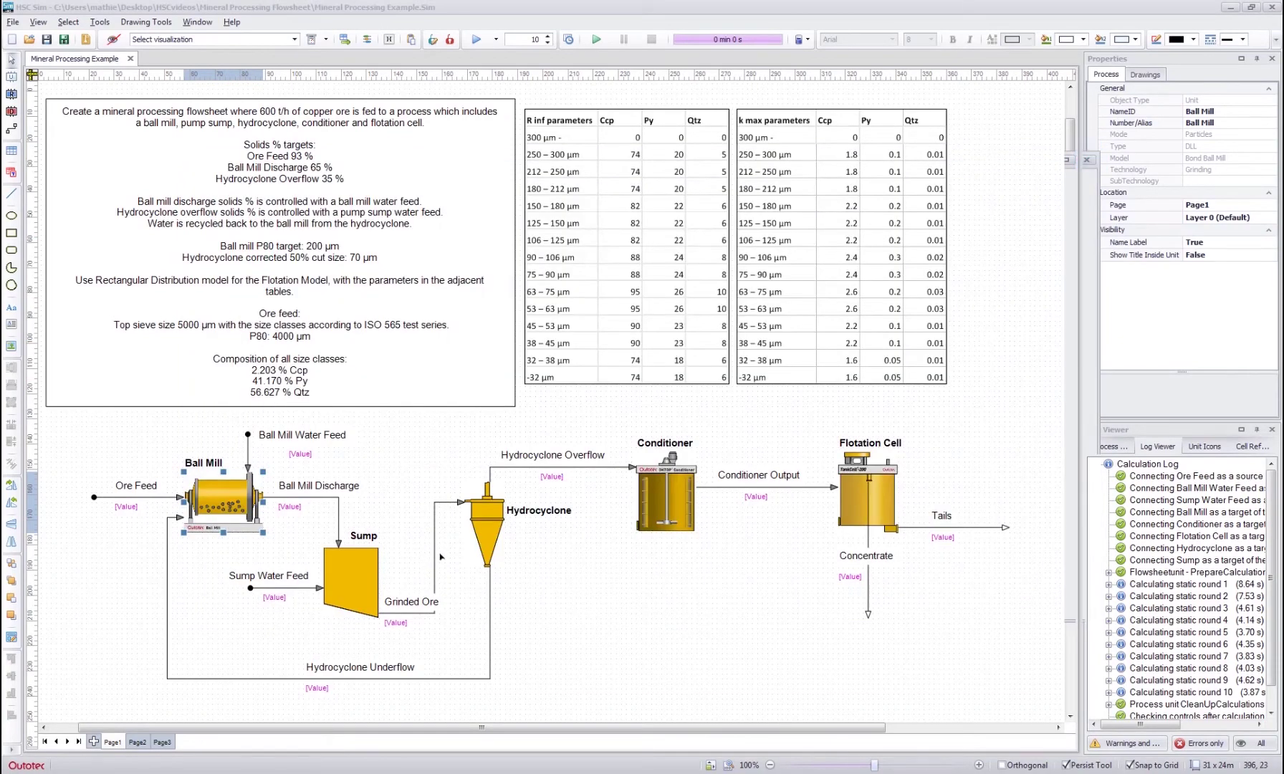
pyautogui.doubleClick(487, 525)
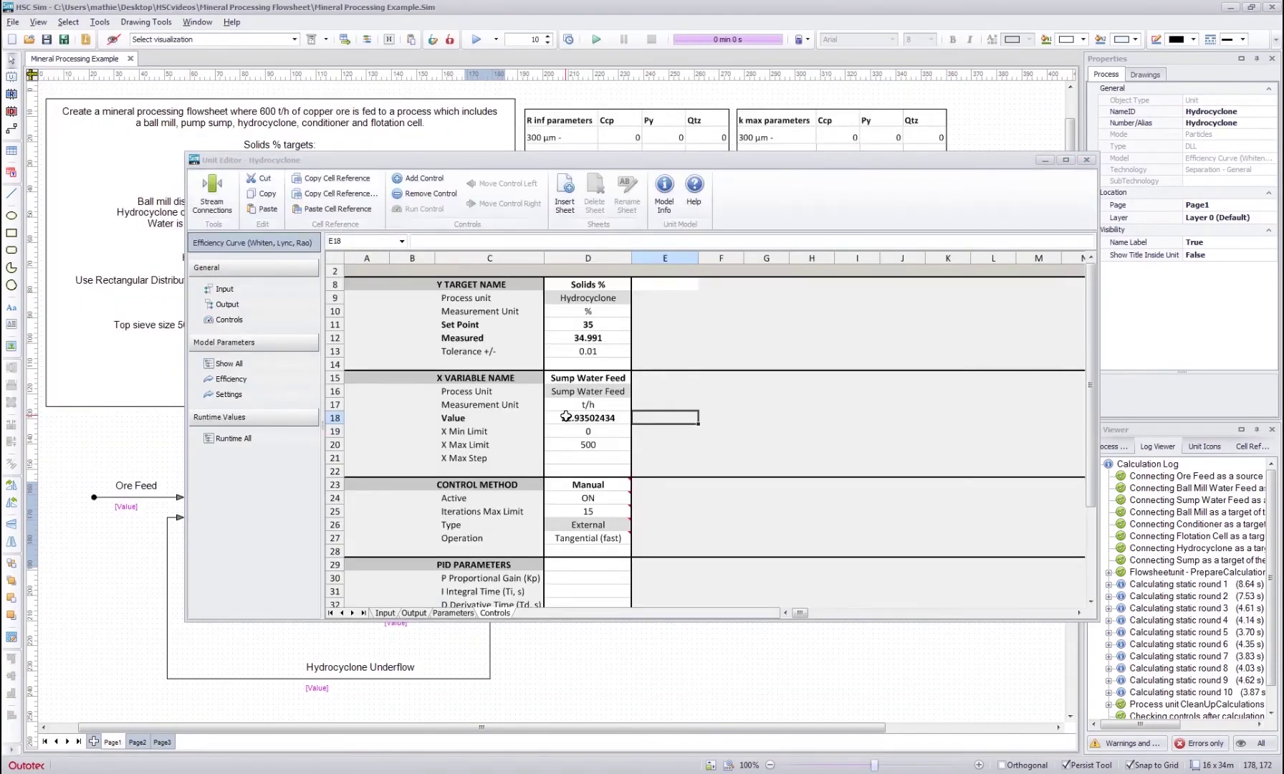
pyautogui.click(651, 332)
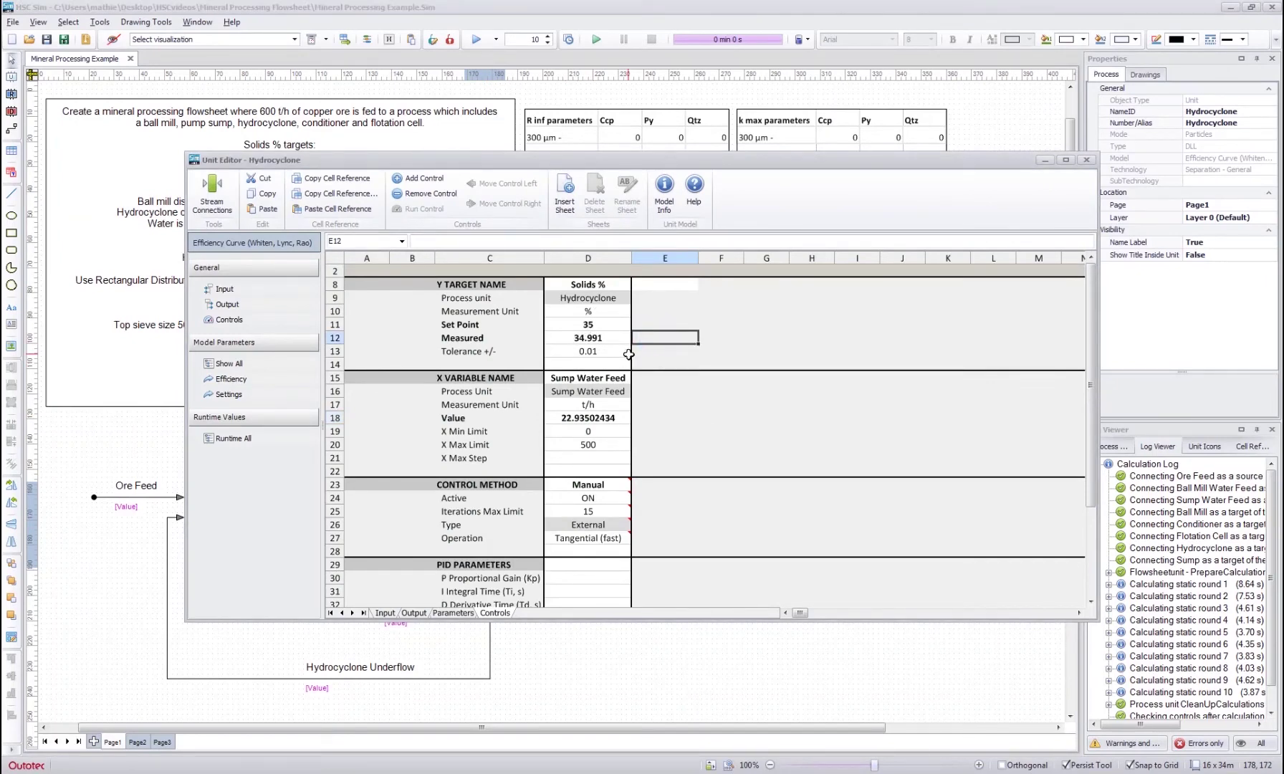
pyautogui.click(1086, 159)
pyautogui.click(594, 645)
pyautogui.click(408, 453)
pyautogui.click(485, 522)
pyautogui.click(405, 451)
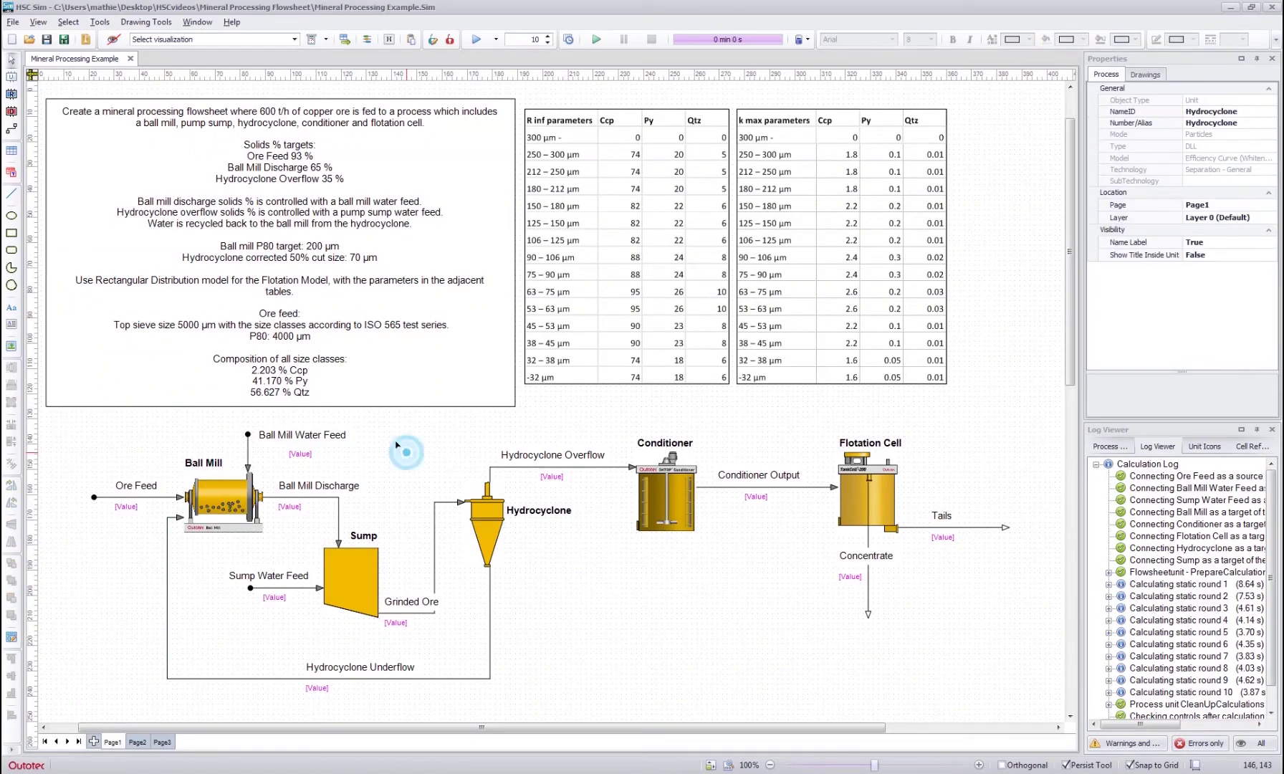
pyautogui.click(591, 578)
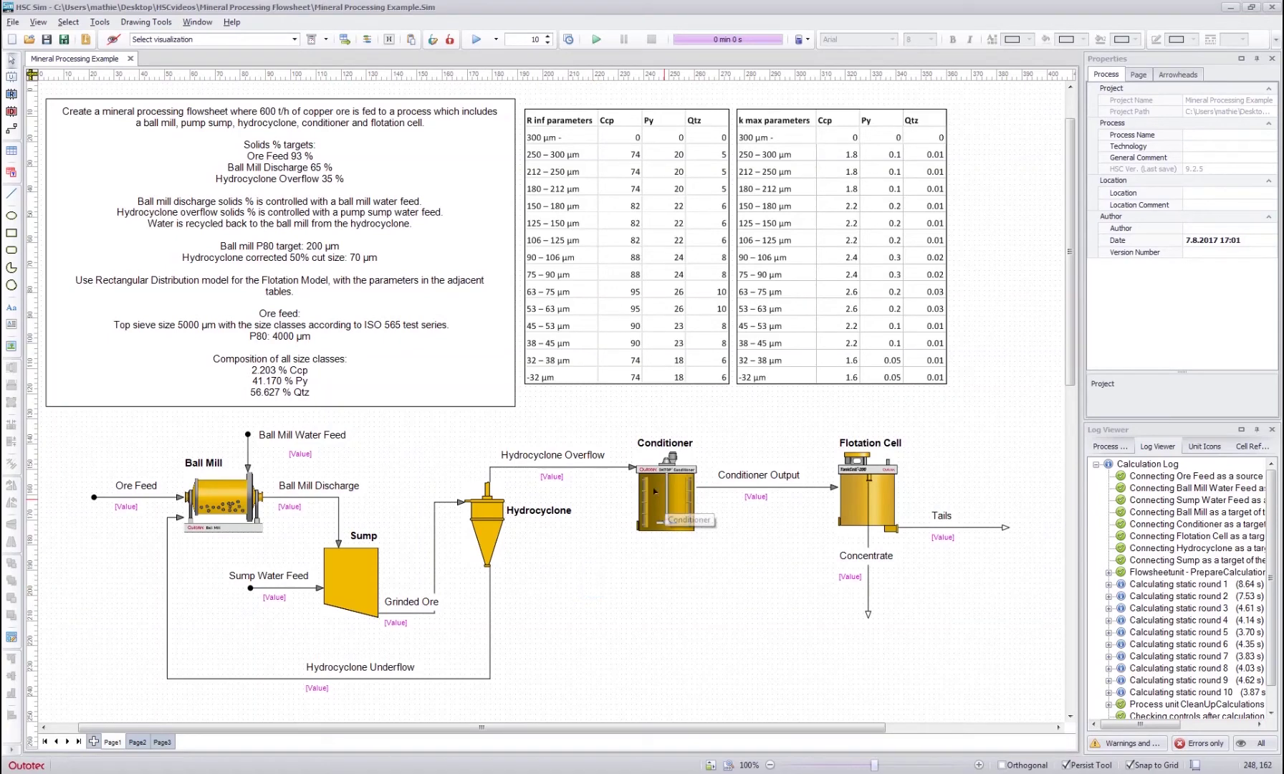
pyautogui.click(868, 494)
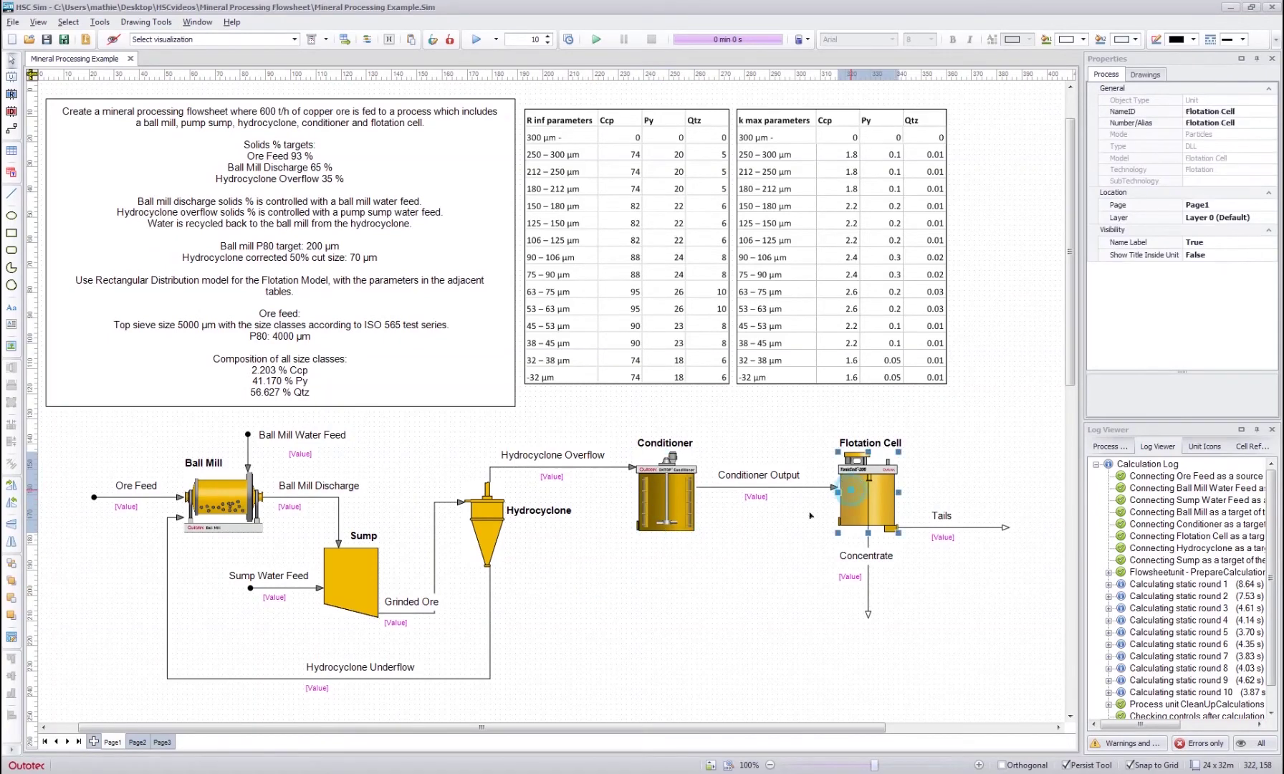
pyautogui.click(639, 623)
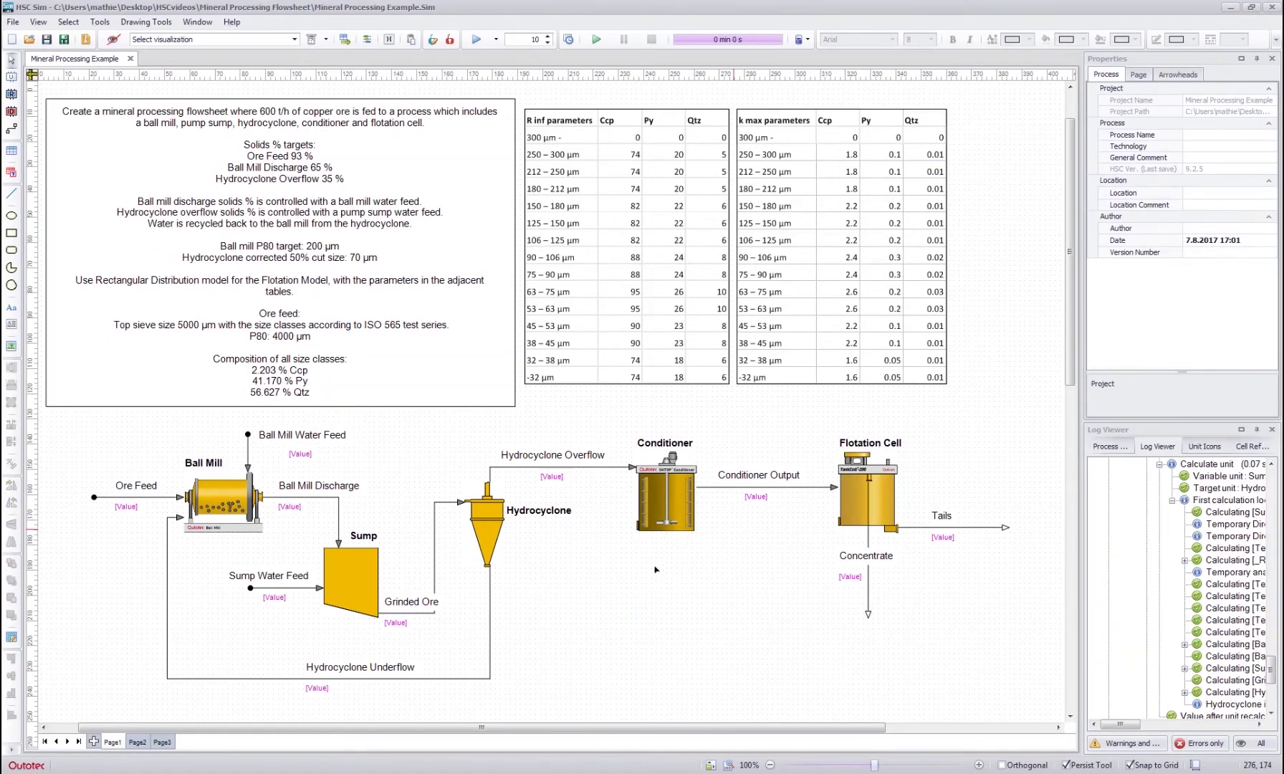
# - Open the Conditioner's unit editor and check its stream connections against the Hydrocyclone Overflow stream in the flowsheet
pyautogui.doubleClick(652, 493)
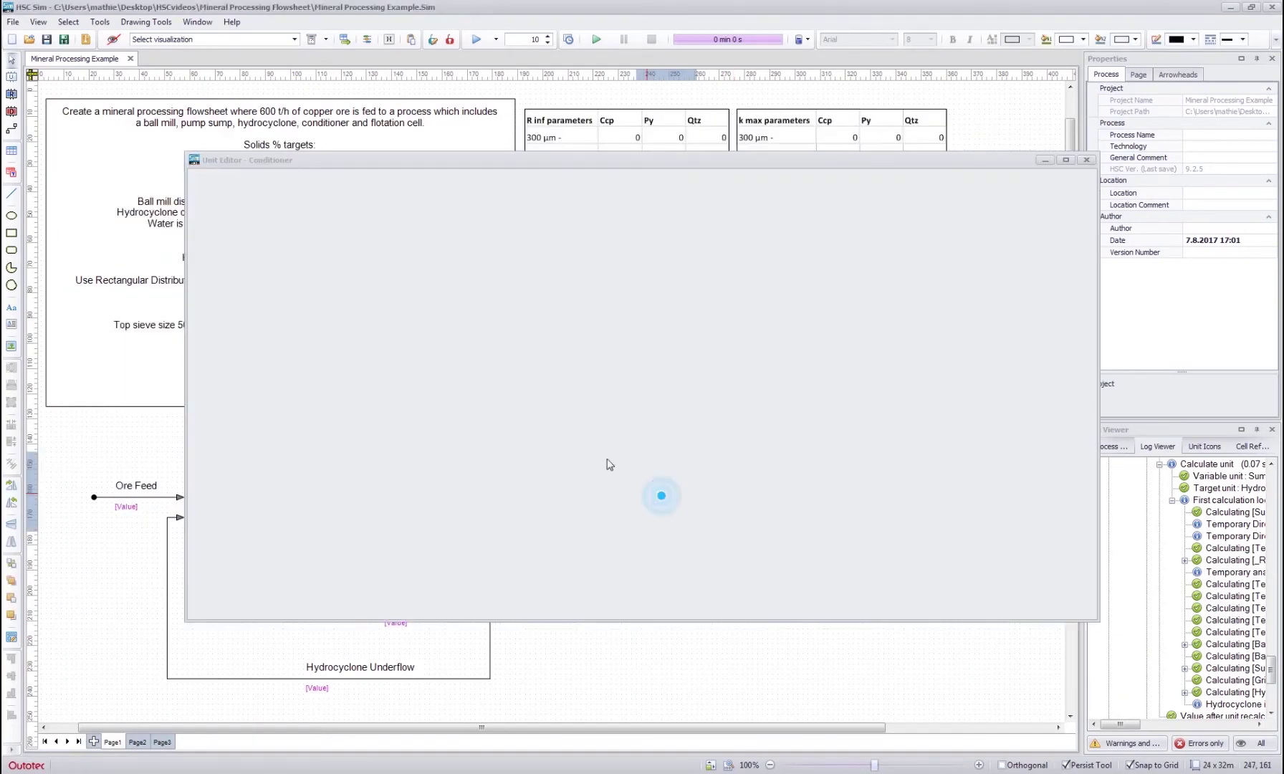
pyautogui.moveTo(548, 167); pyautogui.dragTo(701, 506)
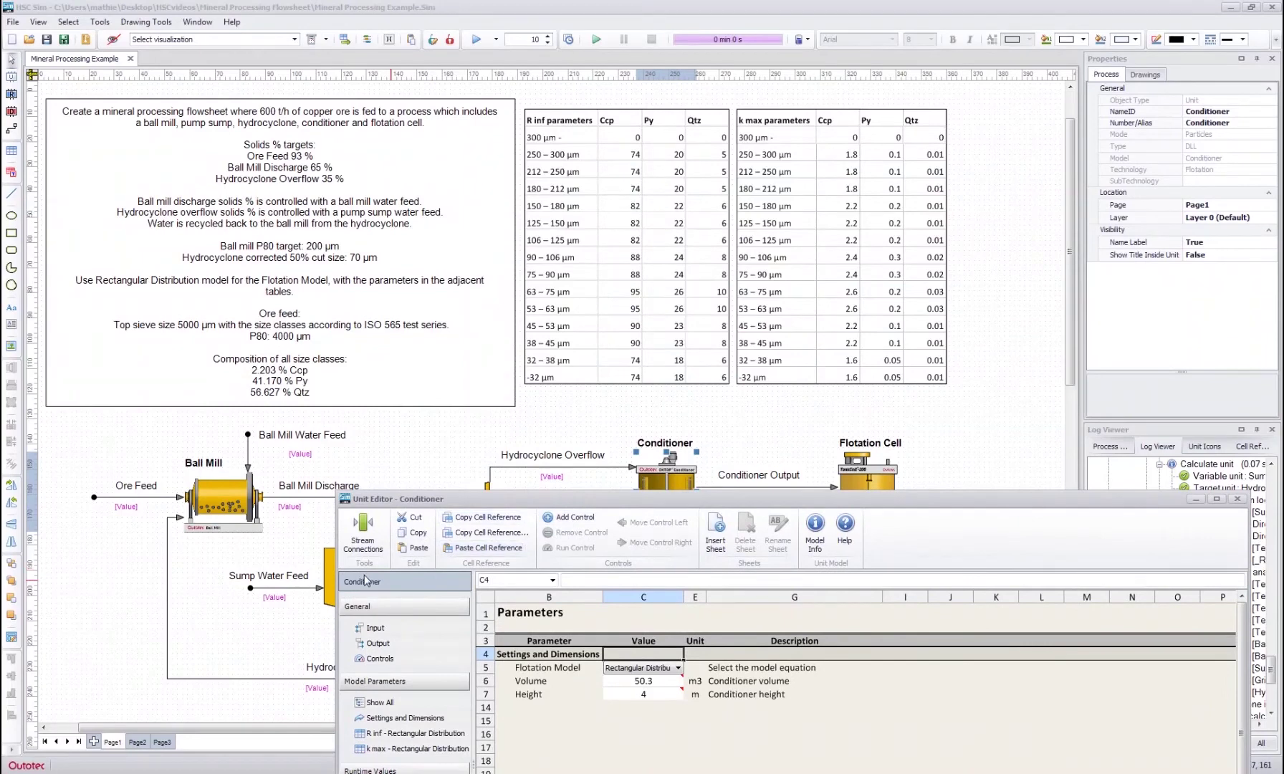
pyautogui.moveTo(511, 502); pyautogui.dragTo(562, 530)
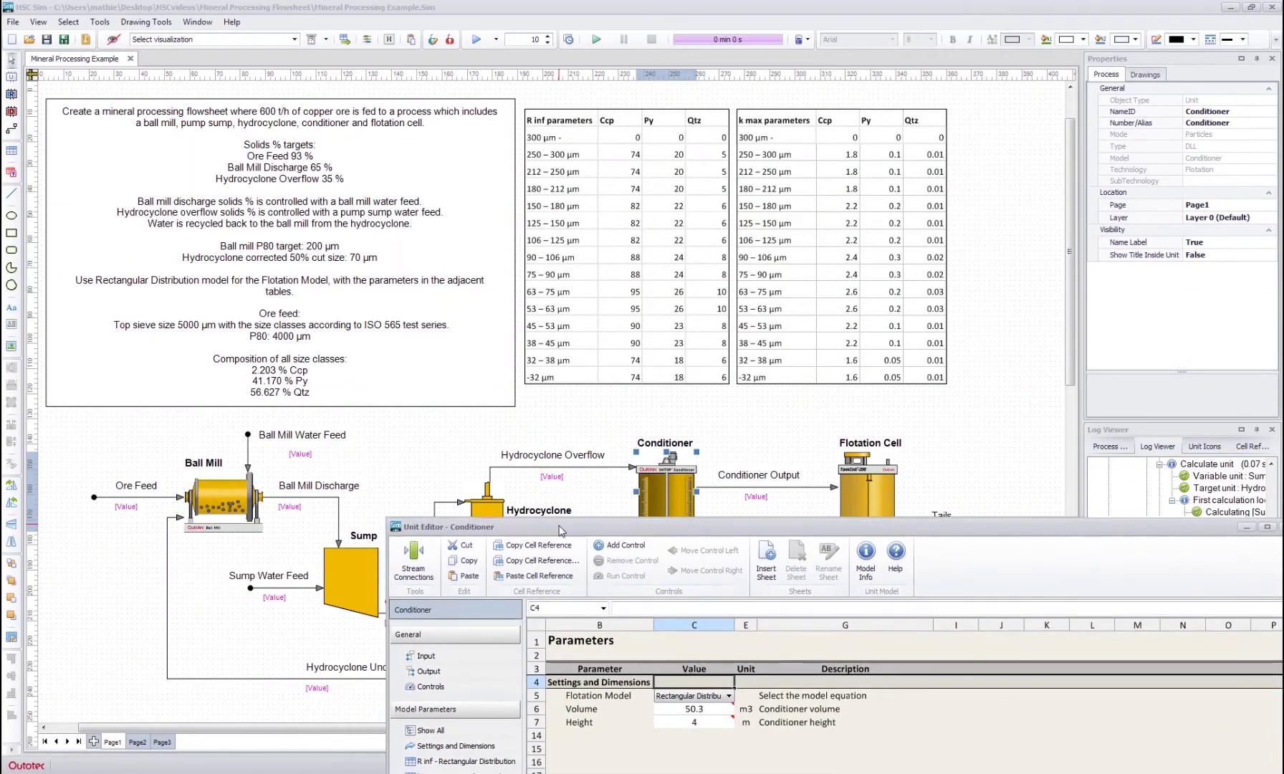
pyautogui.click(589, 456)
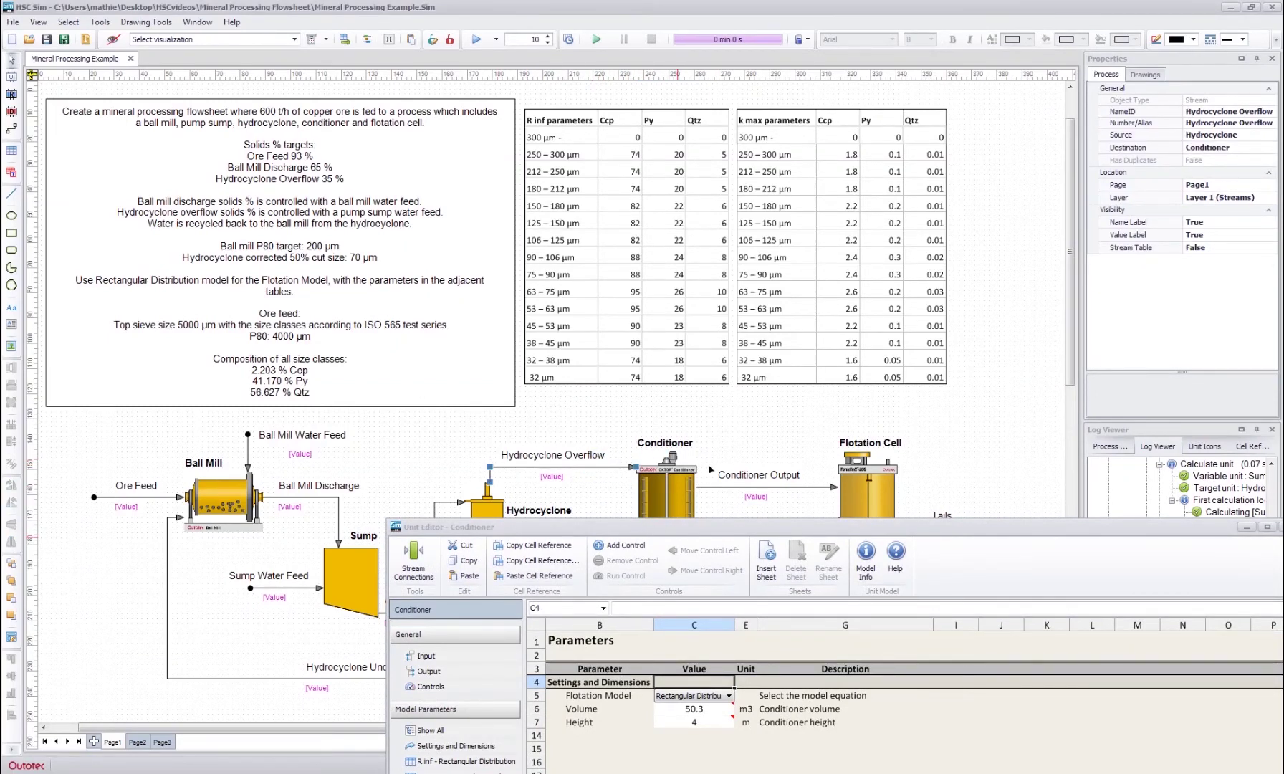
pyautogui.moveTo(643, 527)
pyautogui.mouseDown()
pyautogui.moveTo(642, 547)
pyautogui.moveTo(645, 528)
pyautogui.mouseUp()
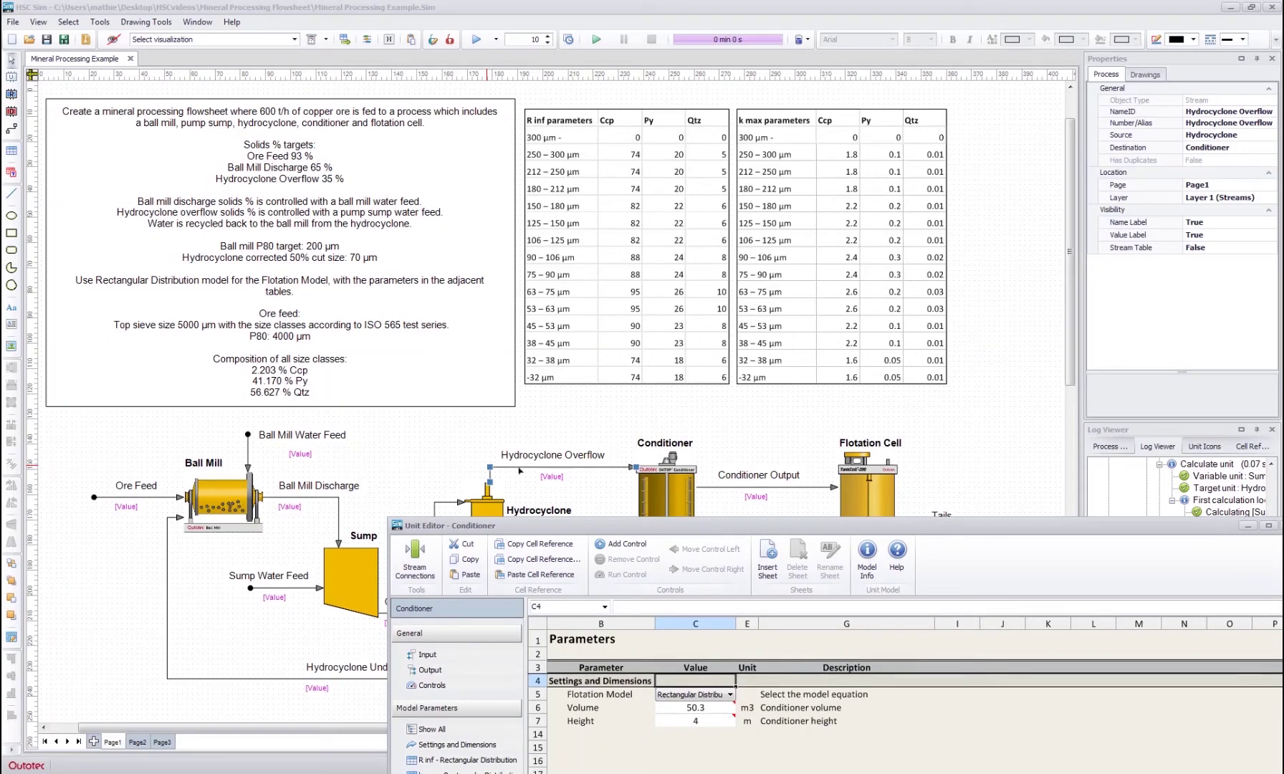
pyautogui.click(656, 474)
pyautogui.moveTo(638, 532); pyautogui.dragTo(633, 350)
pyautogui.click(558, 501)
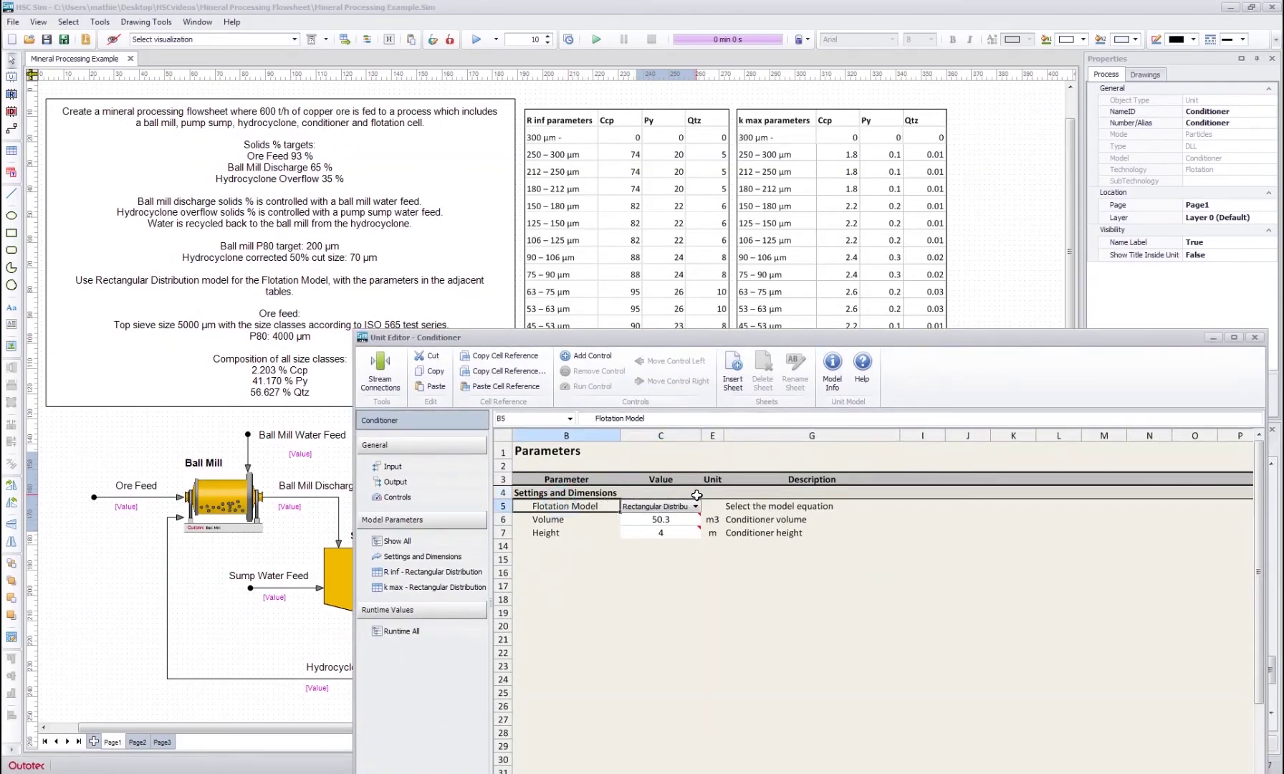
pyautogui.moveTo(644, 341); pyautogui.dragTo(479, 228)
pyautogui.click(390, 314)
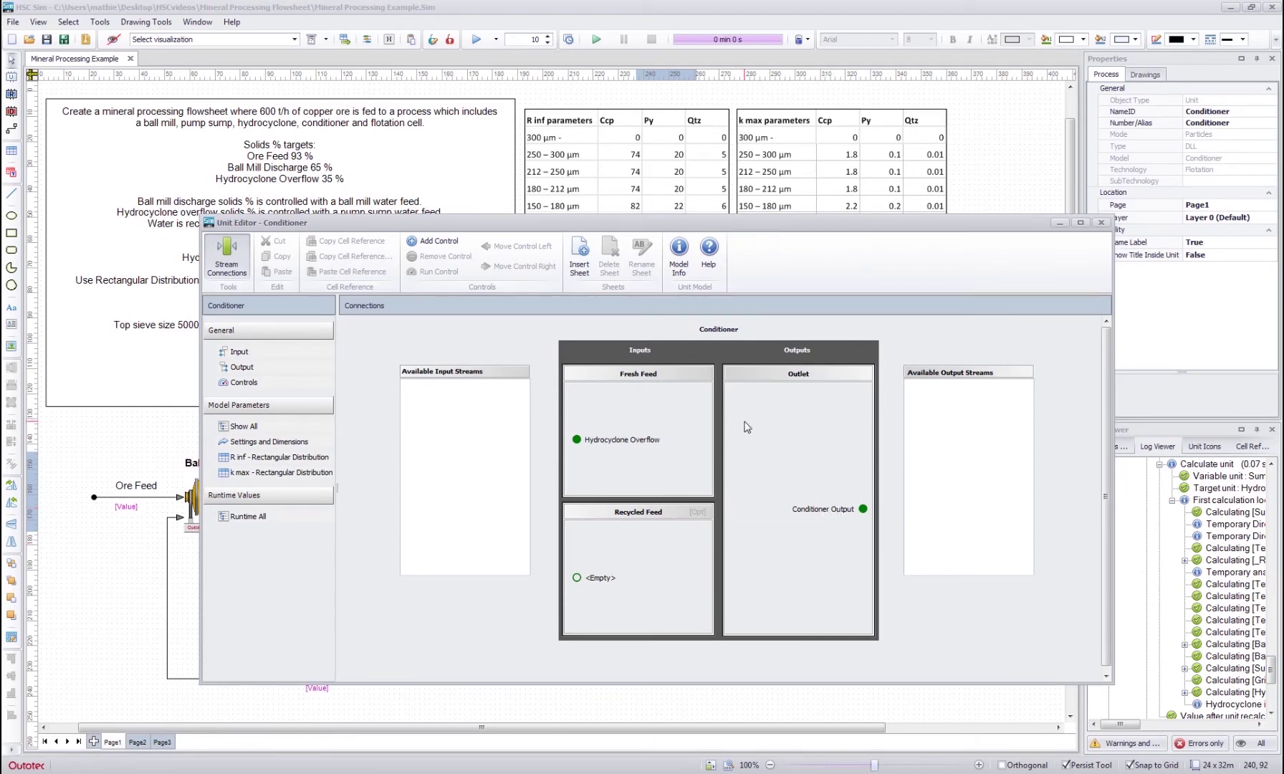
# - Check the Conditioner's Settings and Dimensions for the flotation model against the task description
pyautogui.click(268, 441)
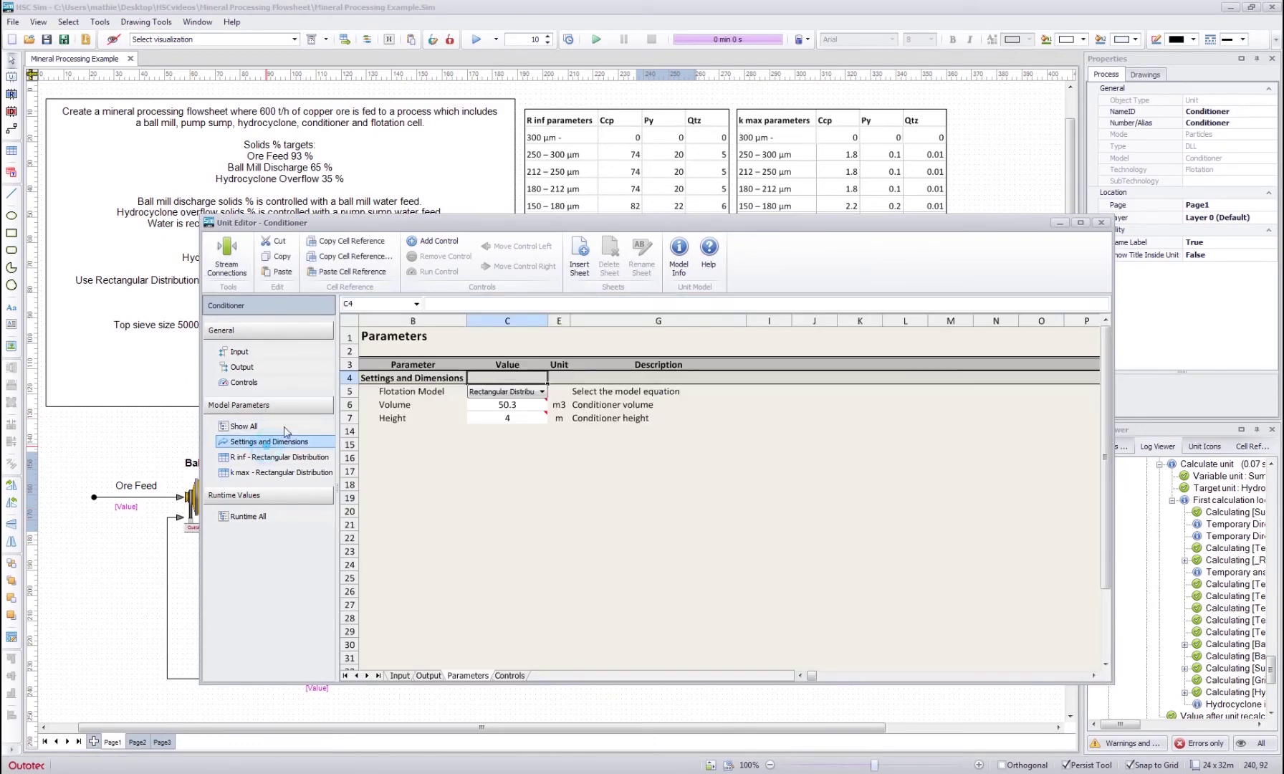
pyautogui.click(422, 390)
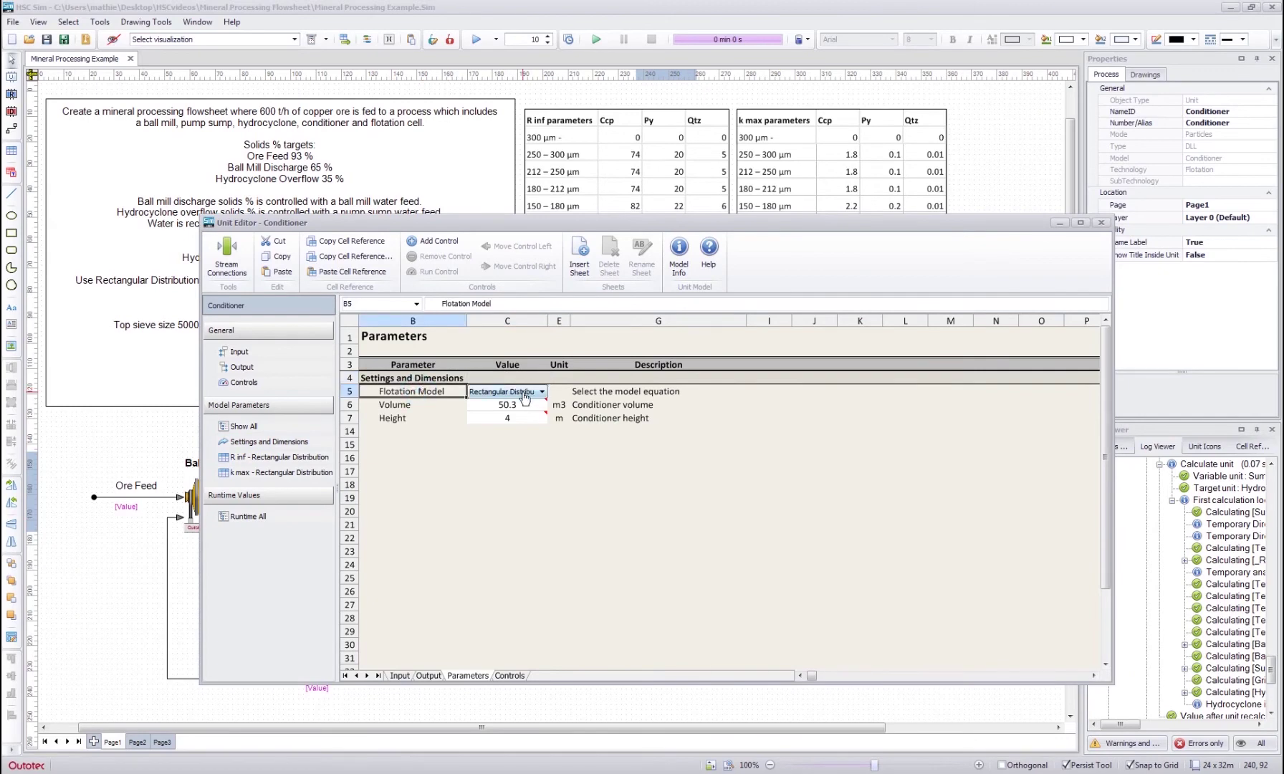
pyautogui.moveTo(490, 224); pyautogui.dragTo(753, 187)
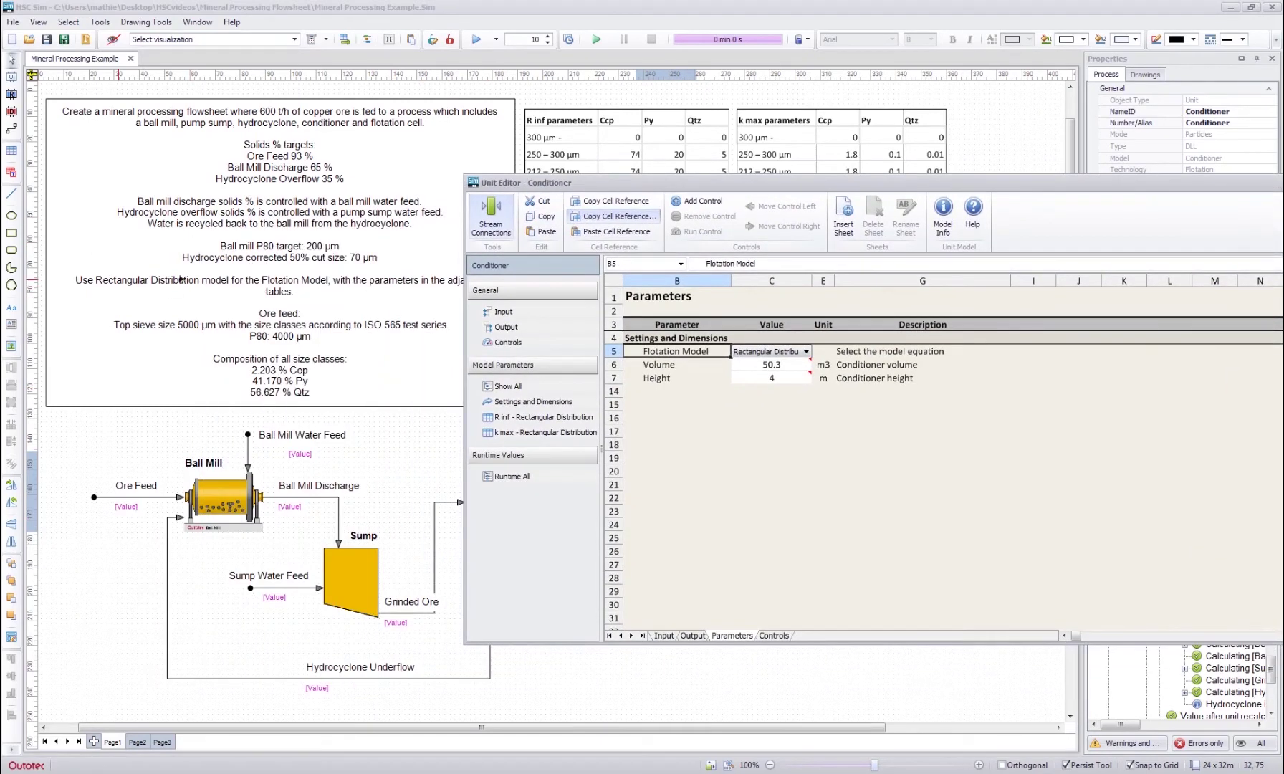
# - Display the Conditioner's R inf - Rectangular Distribution sheet and copy the Ccp, Py and Qtz values from the flowsheet's R inf parameters table
pyautogui.click(510, 417)
pyautogui.moveTo(662, 182); pyautogui.dragTo(467, 330)
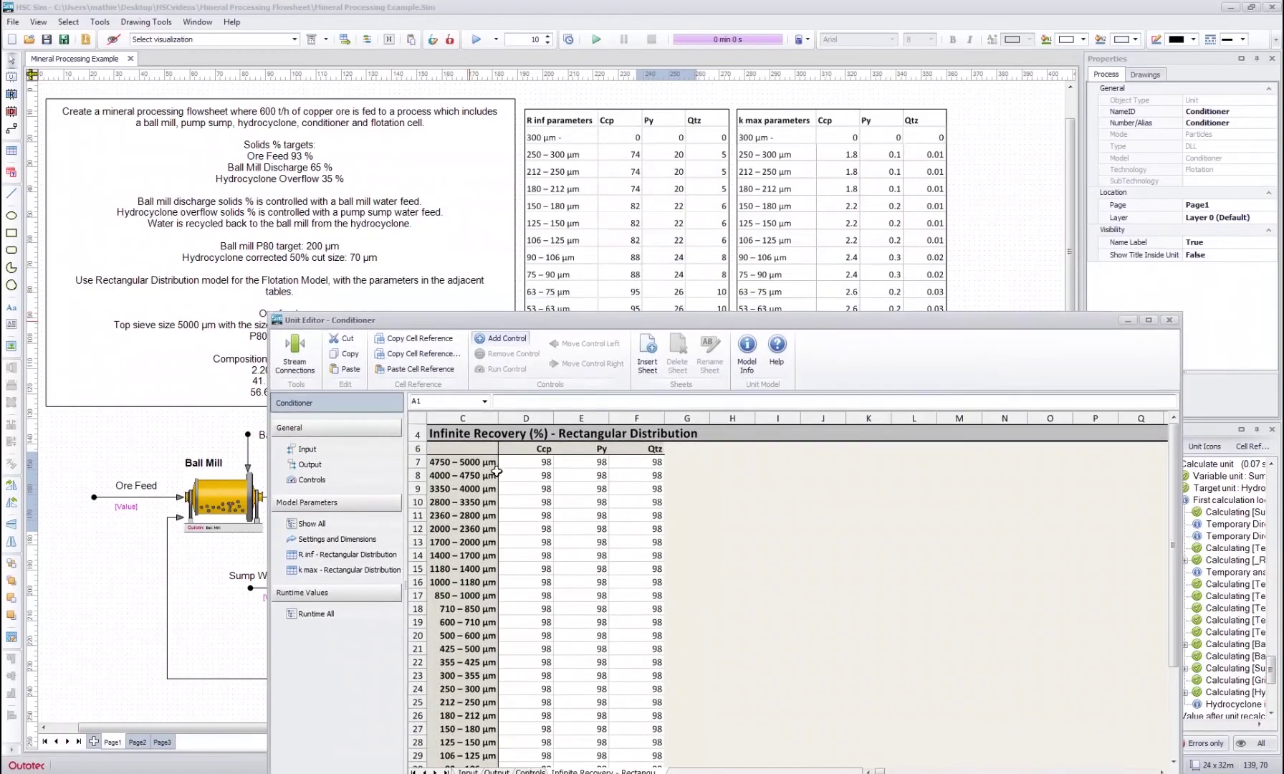
pyautogui.click(520, 465)
pyautogui.click(527, 501)
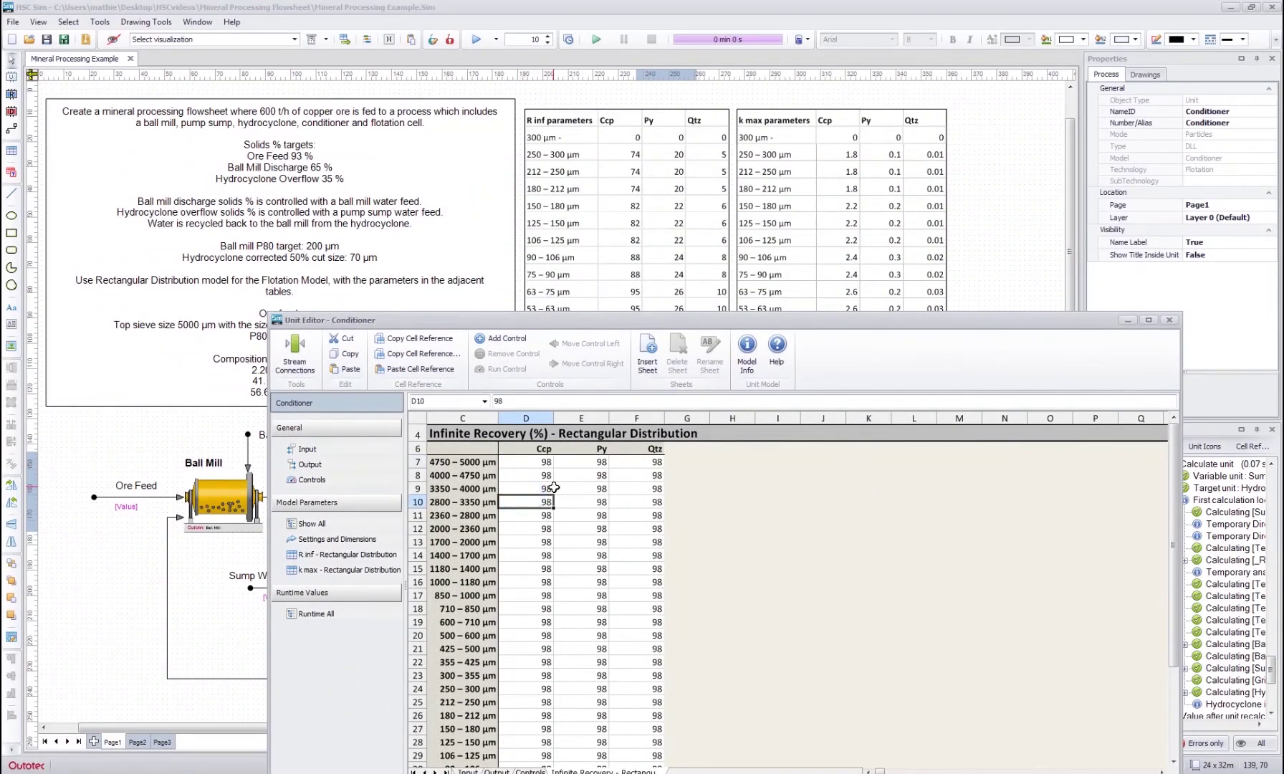
pyautogui.click(591, 239)
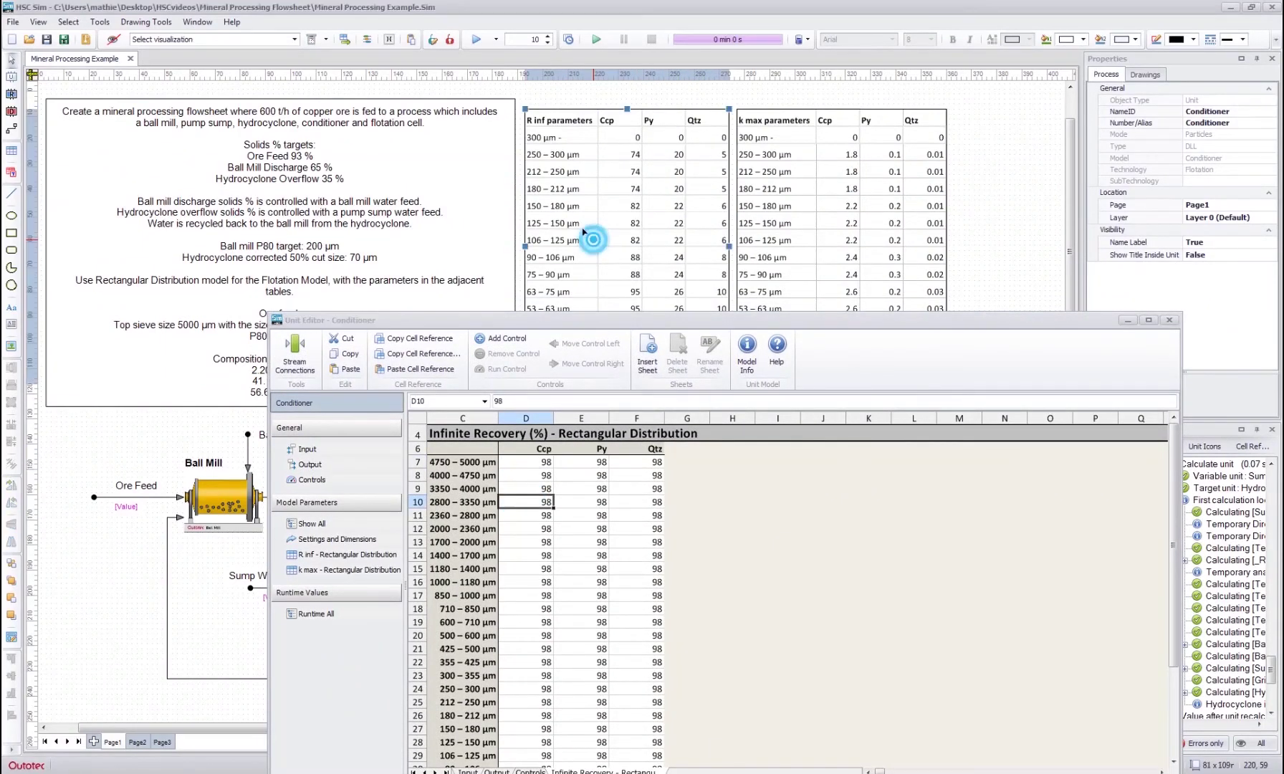
pyautogui.doubleClick(584, 111)
pyautogui.moveTo(314, 313); pyautogui.dragTo(404, 376)
pyautogui.rightClick(405, 373)
pyautogui.click(437, 395)
# - Paste the copied R inf values into the Conditioner's Infinite Recovery sheet, starting at the Ccp cell of the 300–355 µm row
pyautogui.click(552, 568)
pyautogui.moveTo(623, 320); pyautogui.dragTo(666, 86)
pyautogui.click(563, 414)
pyautogui.scroll(-1, 563, 413)
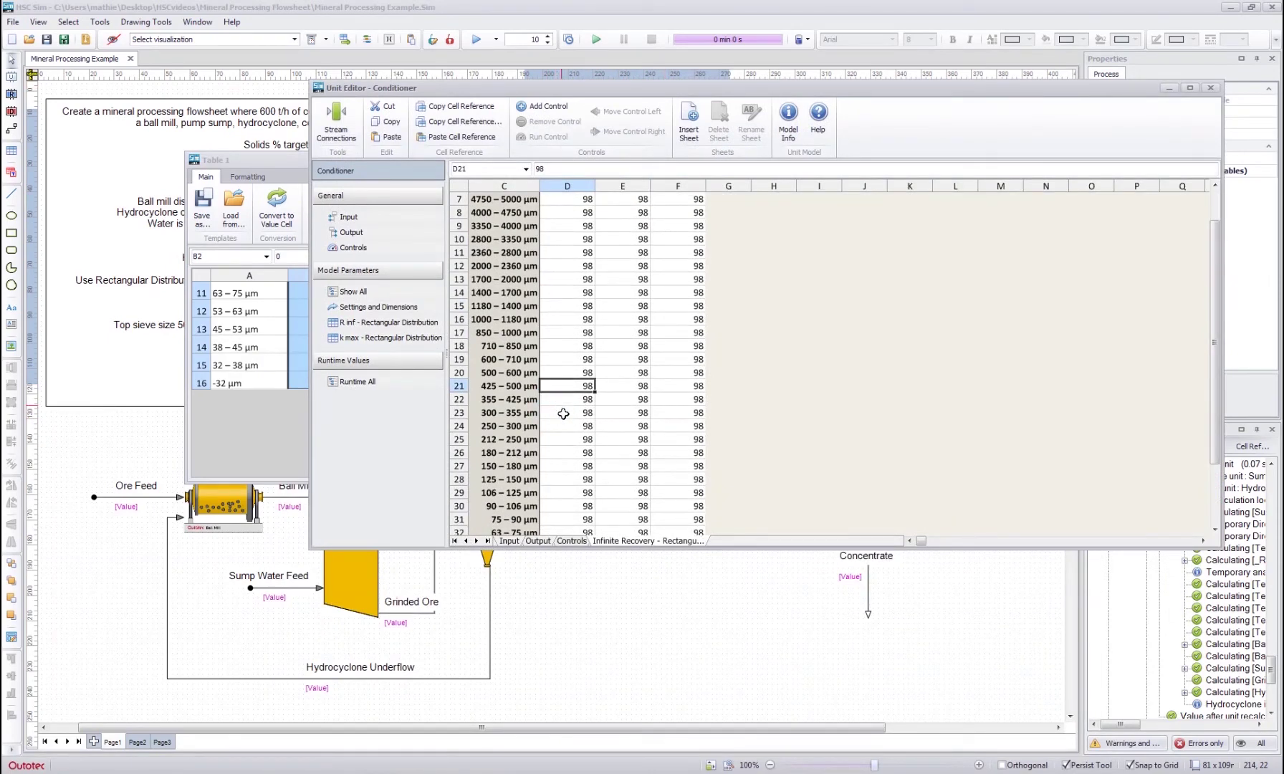
pyautogui.rightClick(563, 414)
pyautogui.click(589, 450)
# - Fill 0 into the Ccp, Py and Qtz infinite recoveries from the 300–355 µm row up to 4750–5000 µm and review the sheet
pyautogui.moveTo(577, 413); pyautogui.dragTo(679, 234)
pyautogui.click(641, 296)
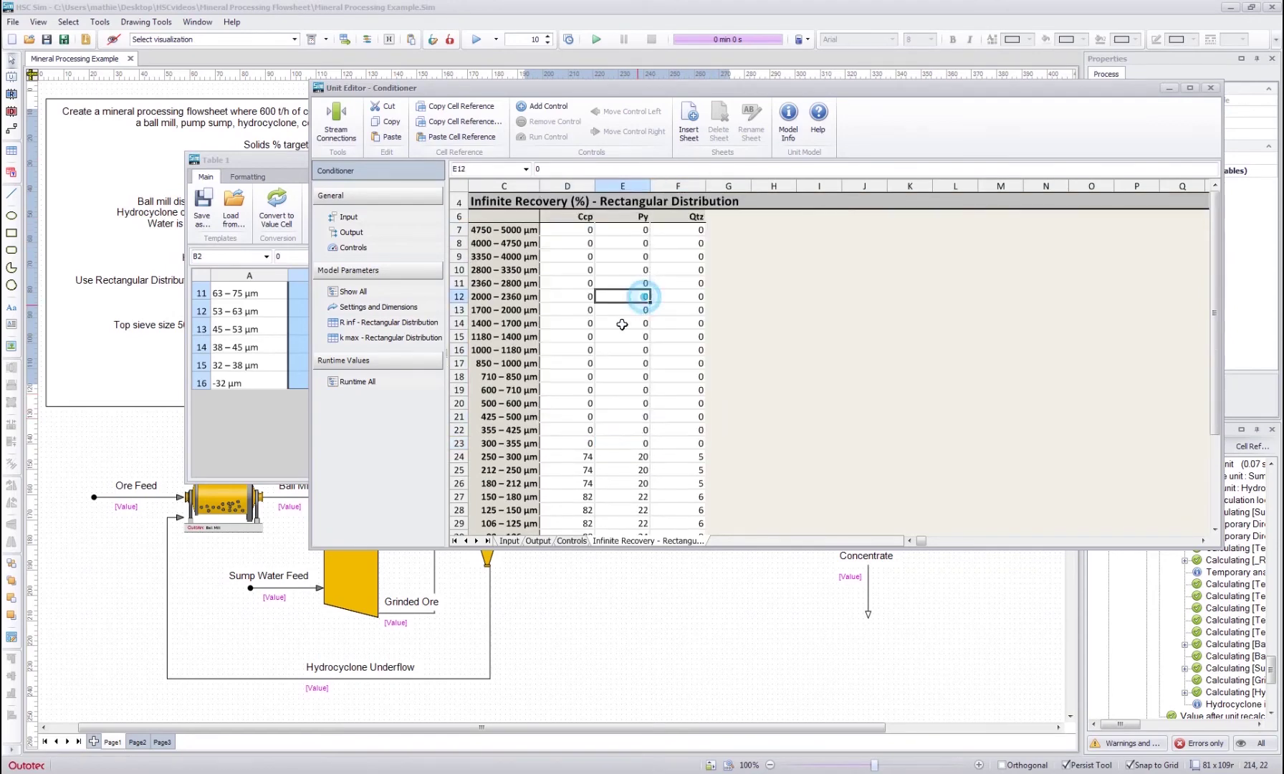
pyautogui.scroll(-6, 619, 324)
pyautogui.scroll(4, 618, 326)
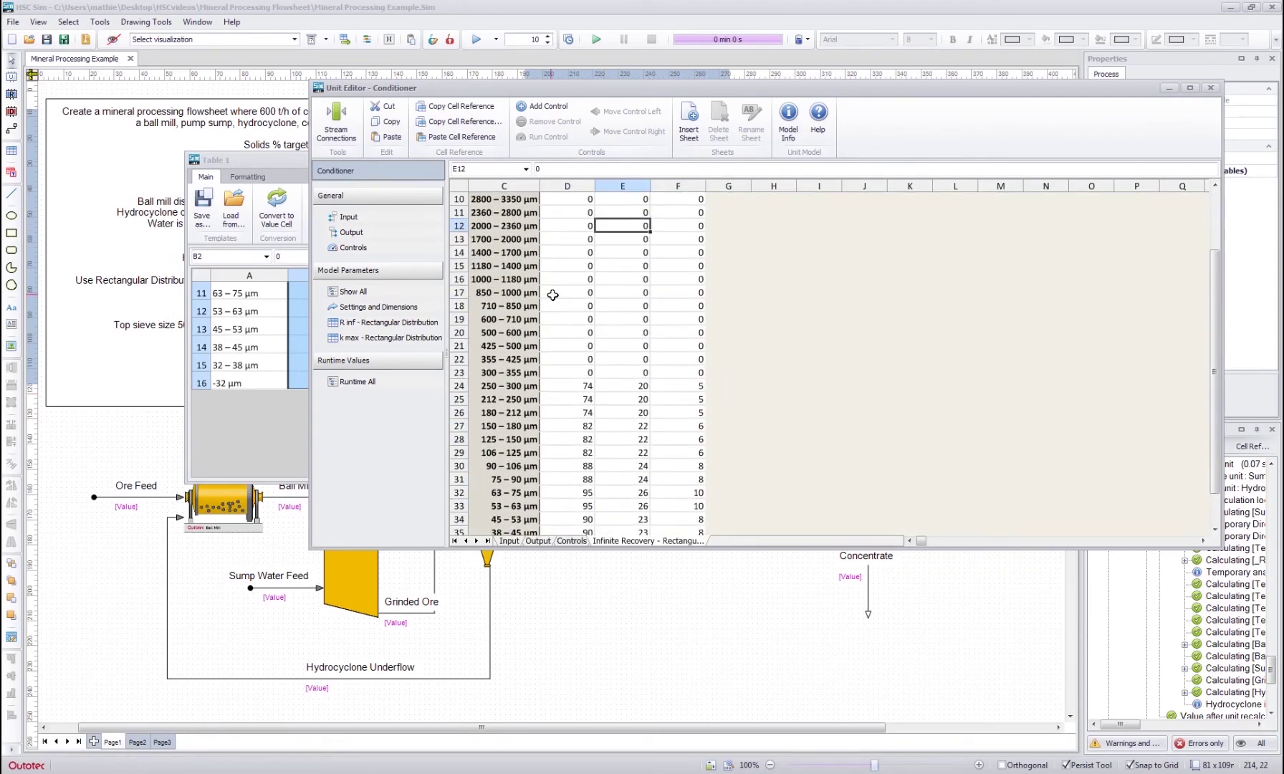
# - Display the Conditioner's k max - Rectangular Distribution sheet and copy the Ccp, Py and Qtz values from the flowsheet's k max parameters table
pyautogui.click(391, 322)
pyautogui.click(412, 338)
pyautogui.moveTo(717, 86); pyautogui.dragTo(704, 316)
pyautogui.click(872, 165)
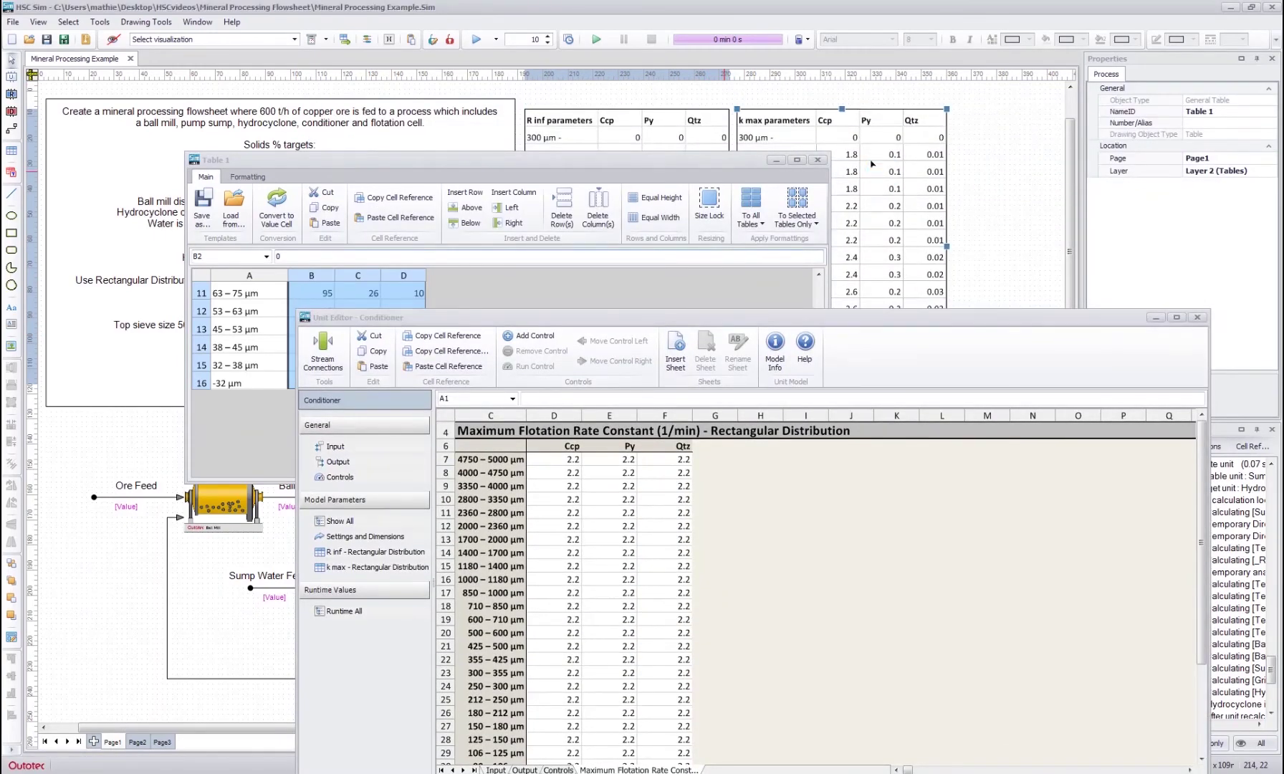
pyautogui.doubleClick(842, 162)
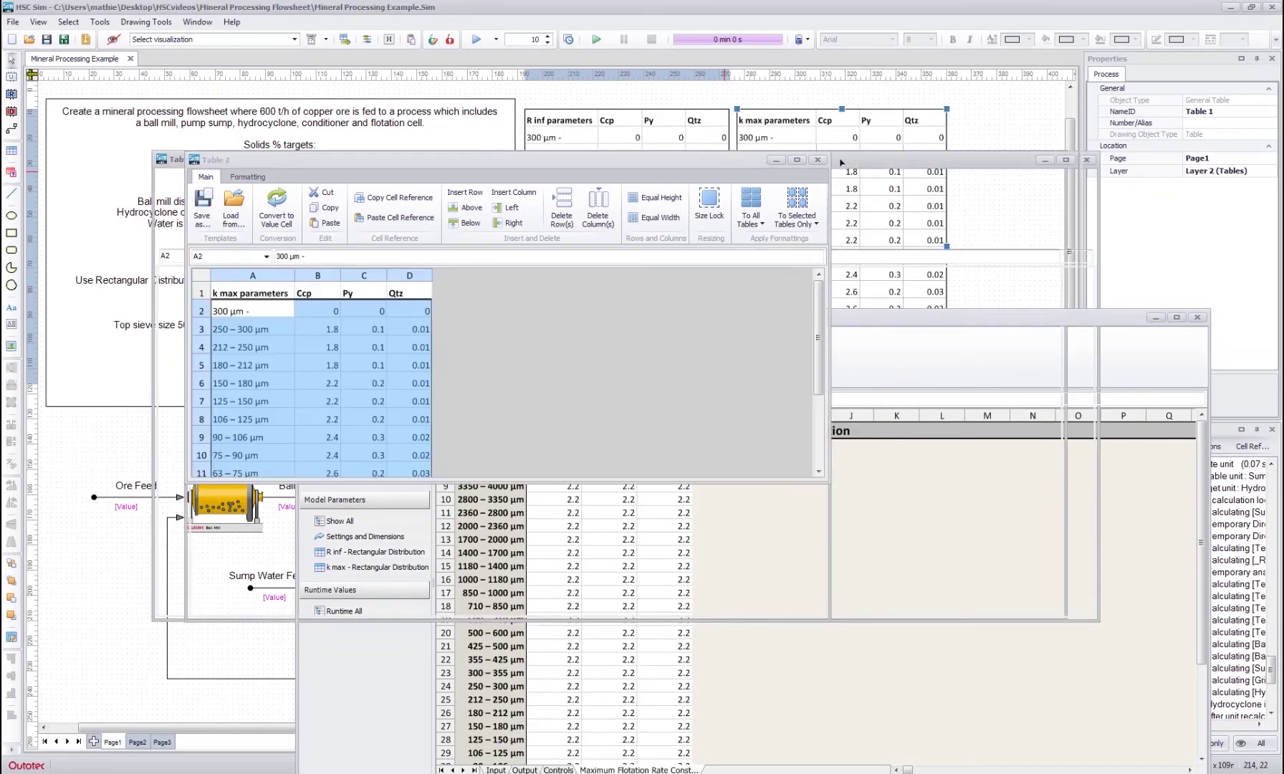
pyautogui.click(416, 363)
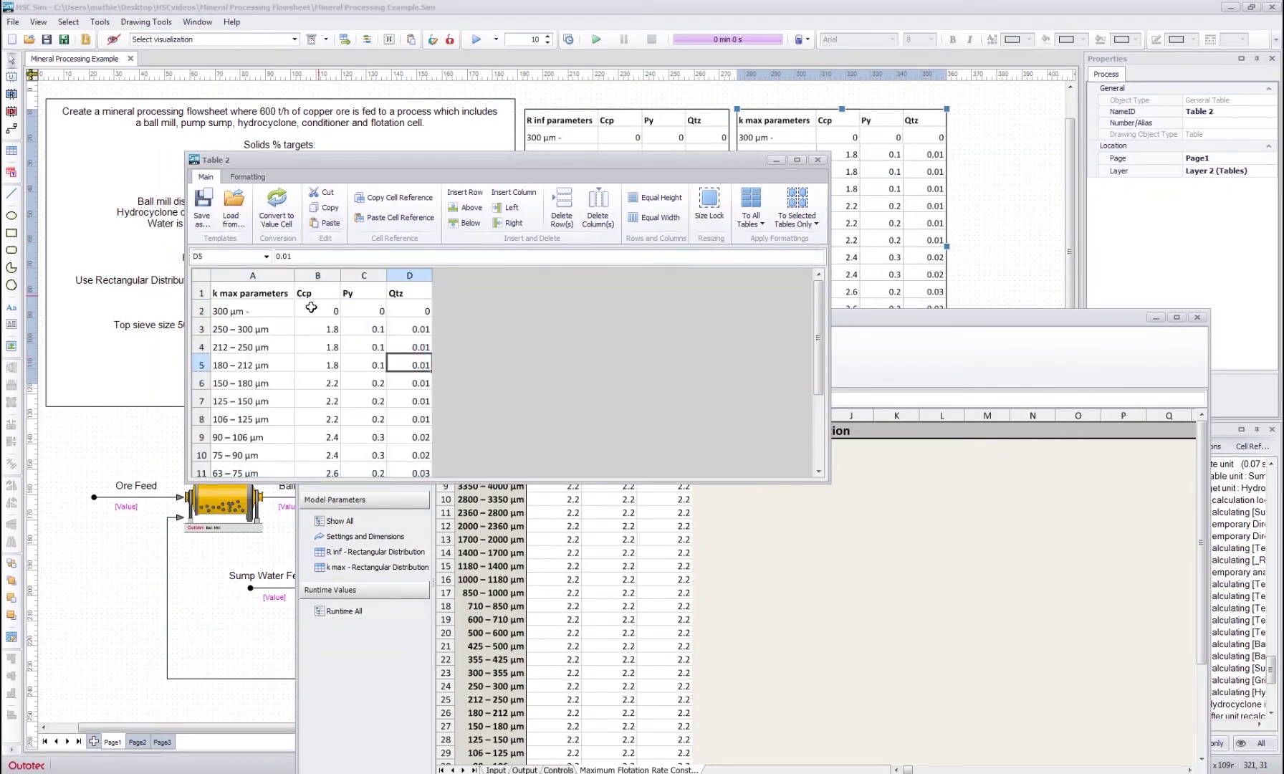
pyautogui.moveTo(316, 310); pyautogui.dragTo(409, 381)
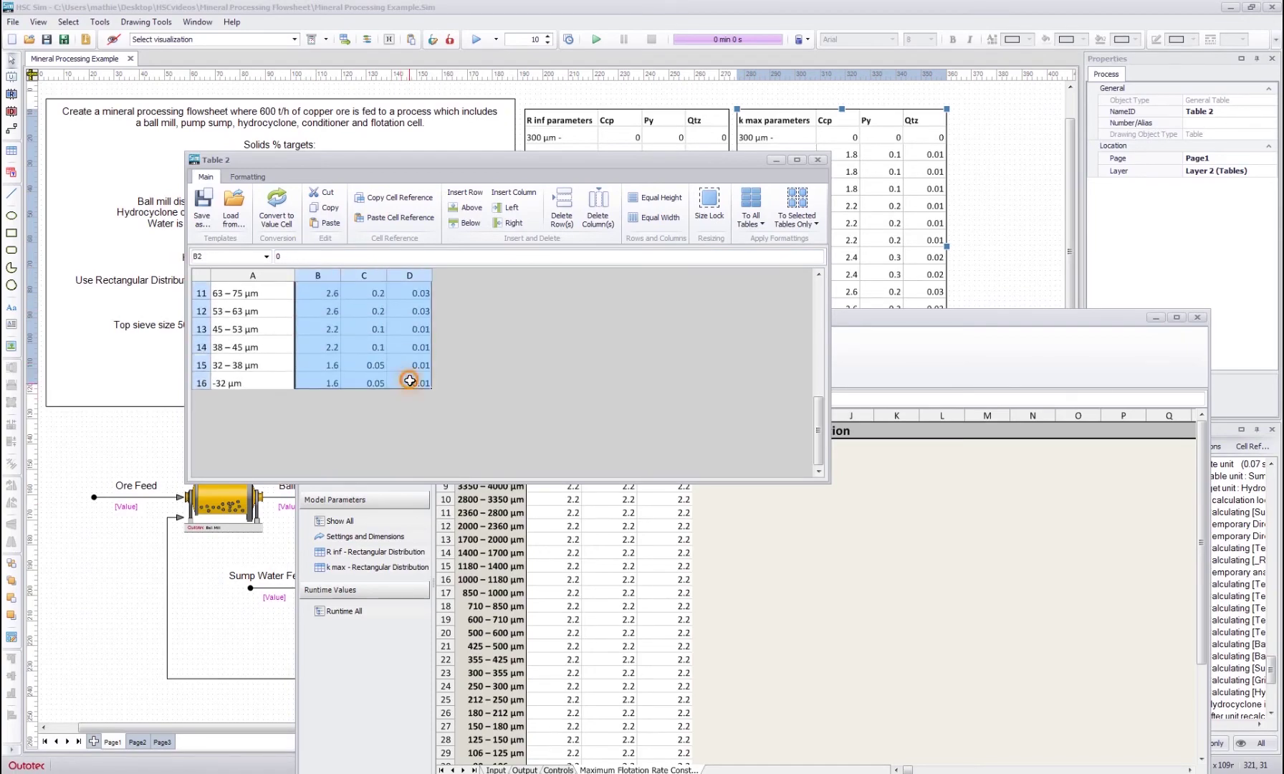
pyautogui.rightClick(408, 380)
pyautogui.click(450, 403)
# - Paste the copied k max values into the Conditioner's Maximum Flotation Rate Constant sheet, starting at the Ccp cell of the 300–355 µm row
pyautogui.moveTo(803, 316); pyautogui.dragTo(796, 131)
pyautogui.click(549, 460)
pyautogui.scroll(-1, 561, 432)
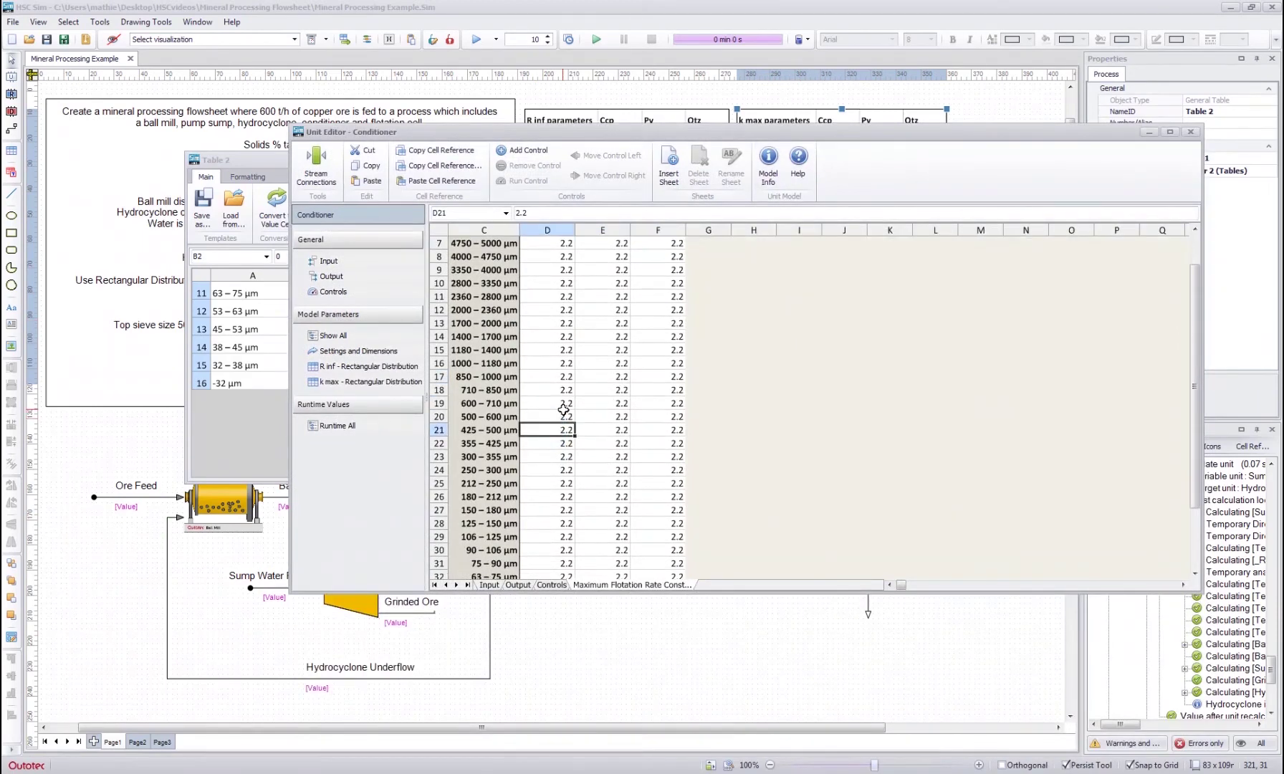
pyautogui.rightClick(550, 456)
pyautogui.click(586, 493)
# - Fill 0 into the Ccp, Py and Qtz rate constants from the 300–355 µm row up to 4750–5000 µm and review the sheet
pyautogui.moveTo(563, 456); pyautogui.dragTo(677, 271)
pyautogui.click(587, 365)
pyautogui.scroll(-5, 591, 363)
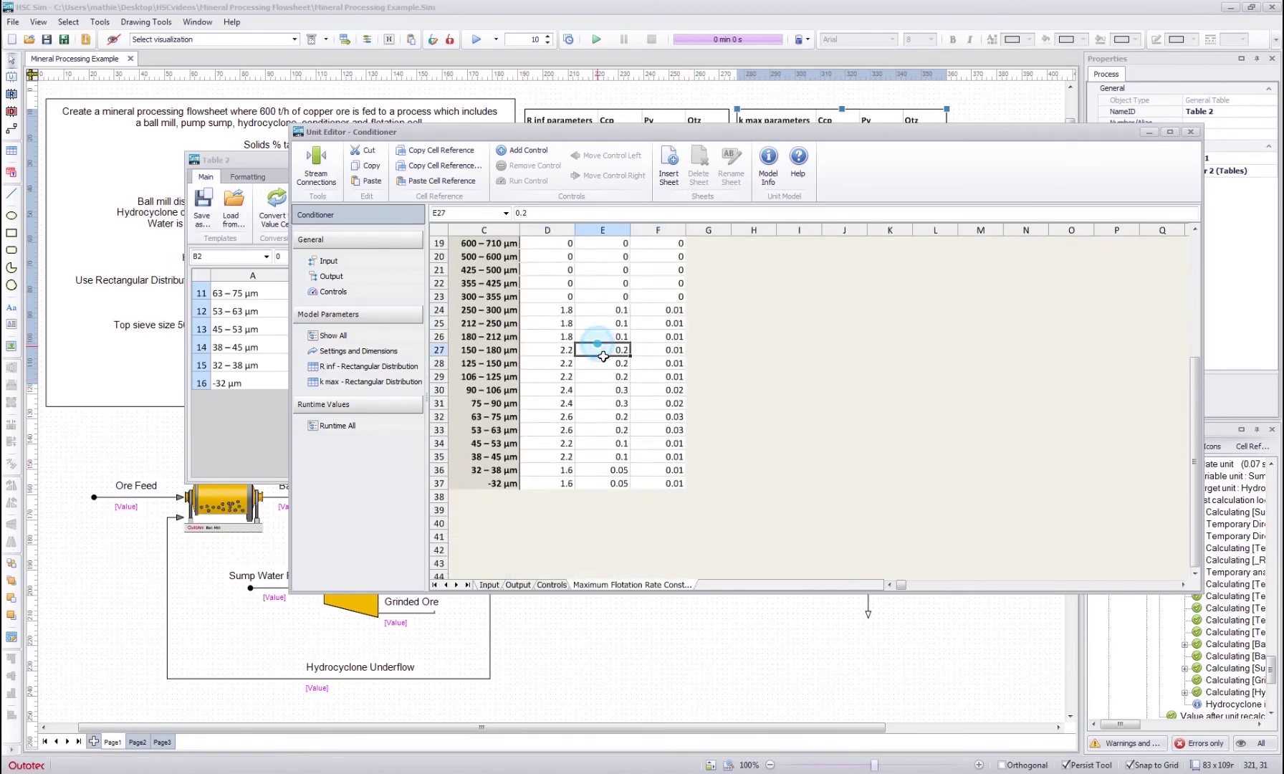
pyautogui.scroll(2, 573, 346)
pyautogui.click(565, 336)
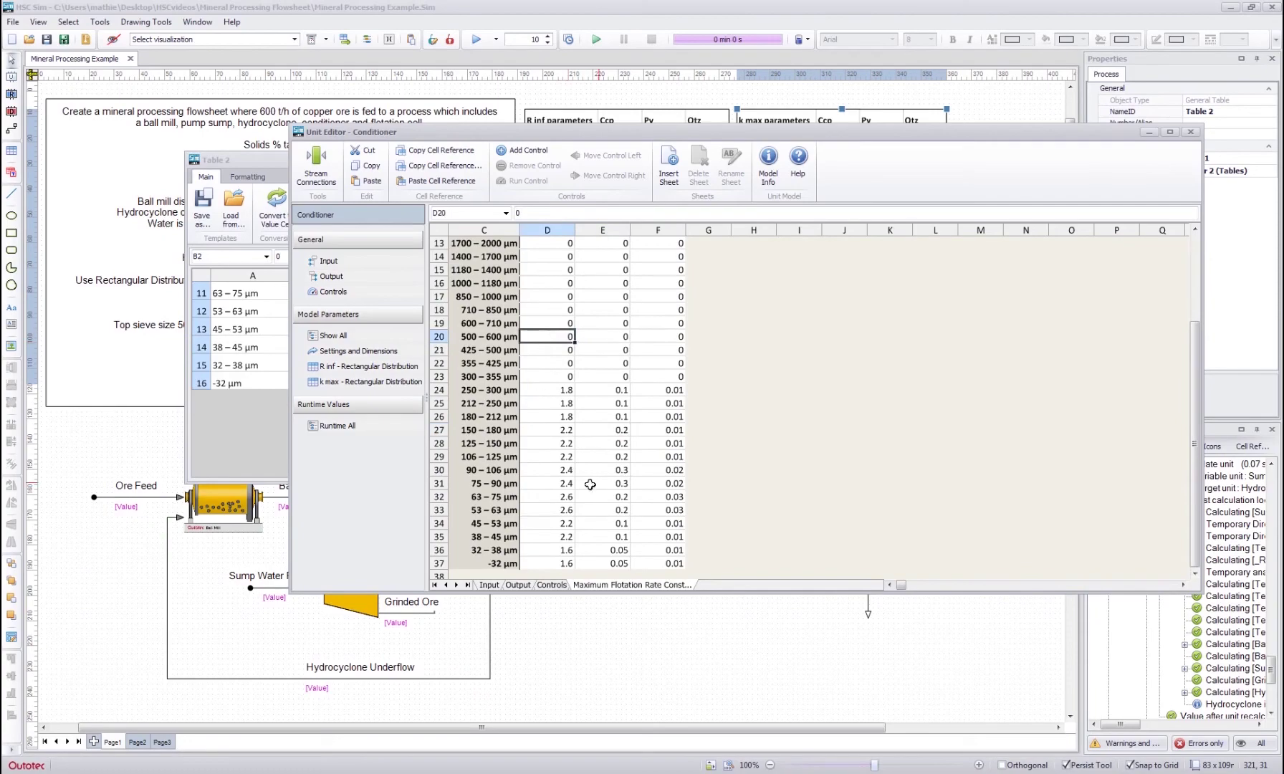
# - Close the Conditioner's unit editor and both parameter table editors
pyautogui.click(1190, 132)
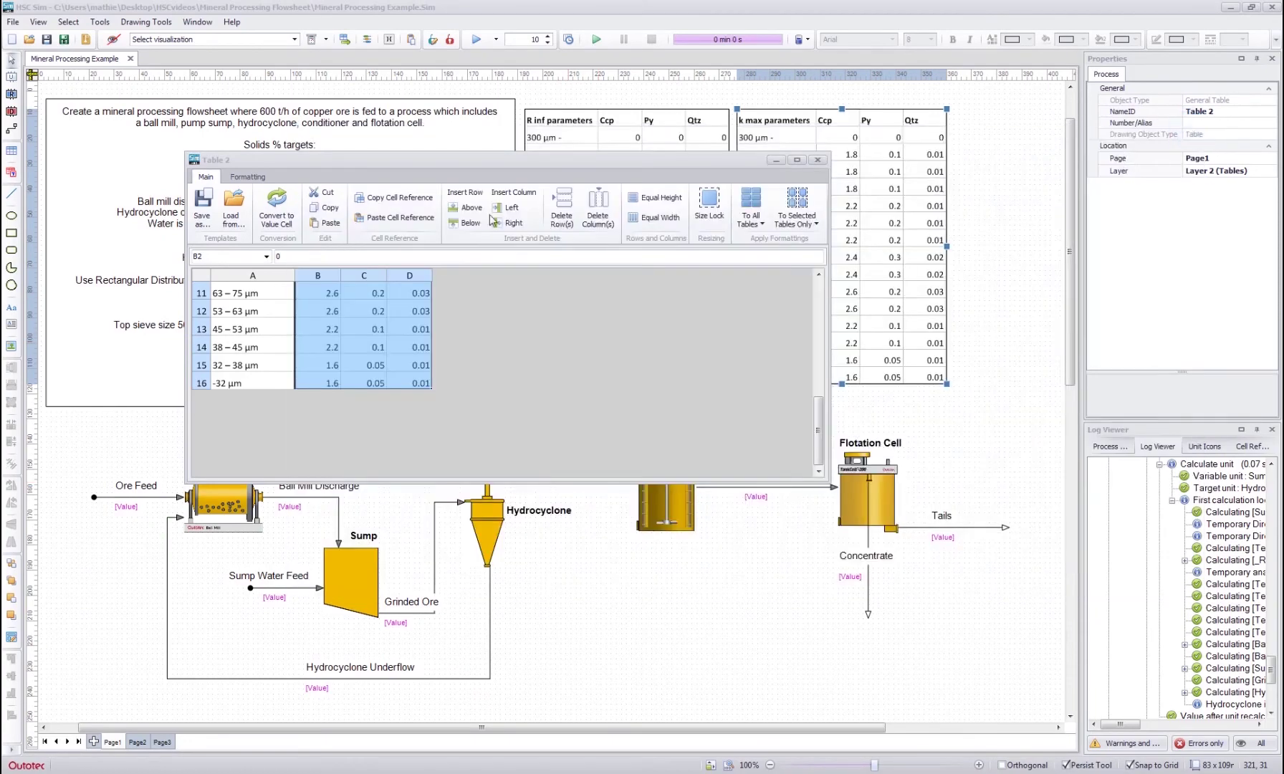
pyautogui.click(818, 159)
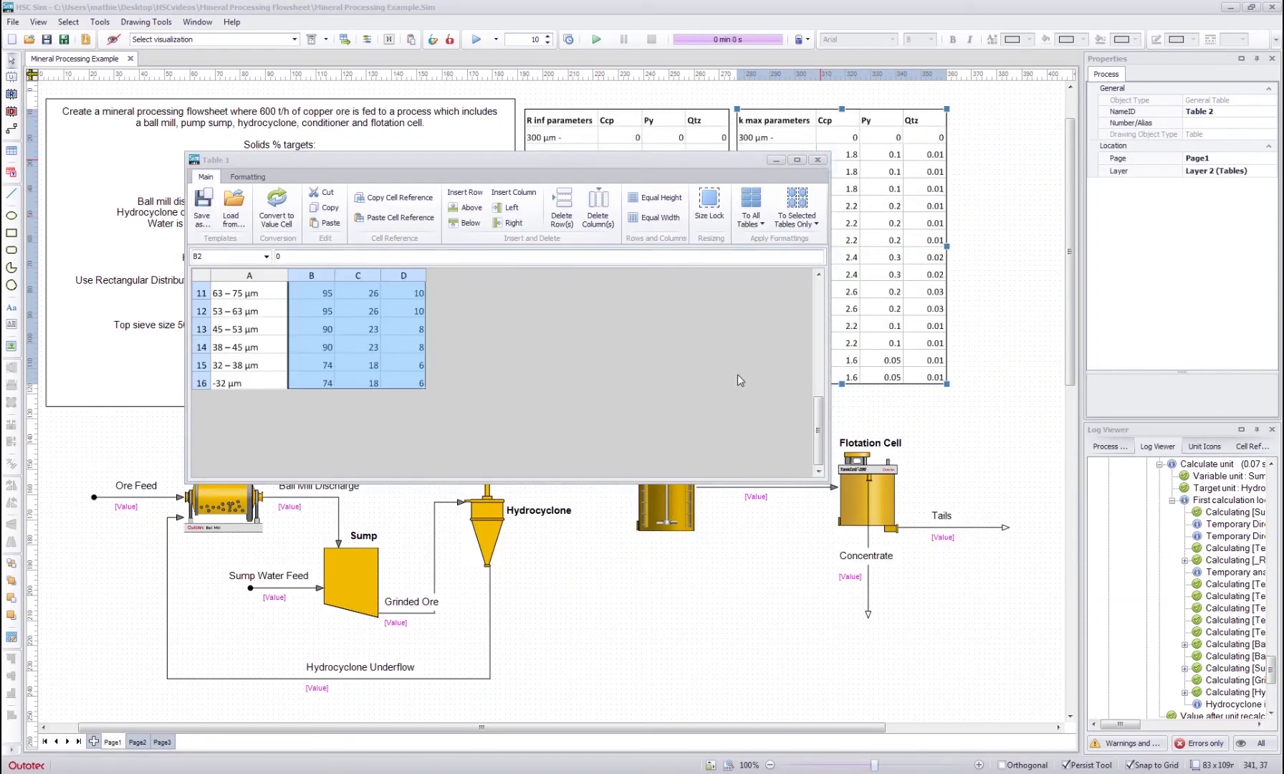
pyautogui.click(818, 159)
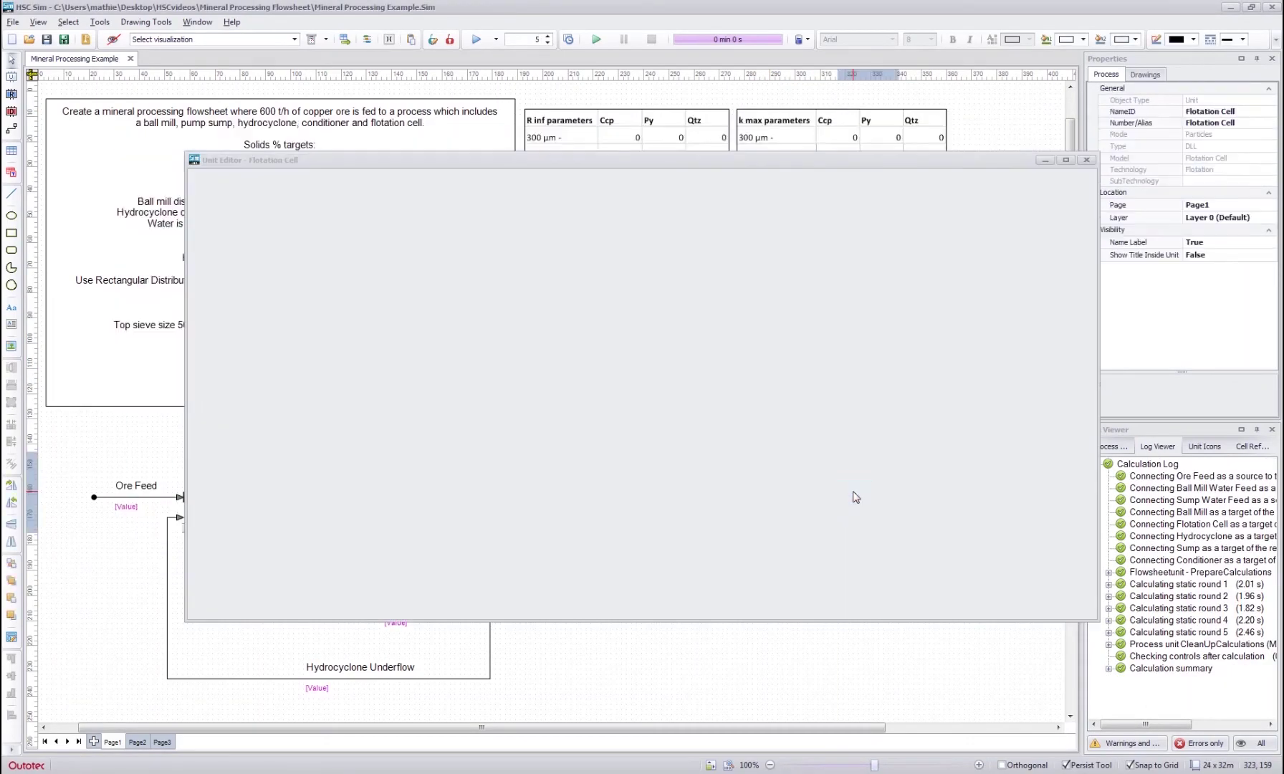
# - Check the Flotation Cell's stream connections and all its model parameters, closing its unit editor
pyautogui.click(212, 192)
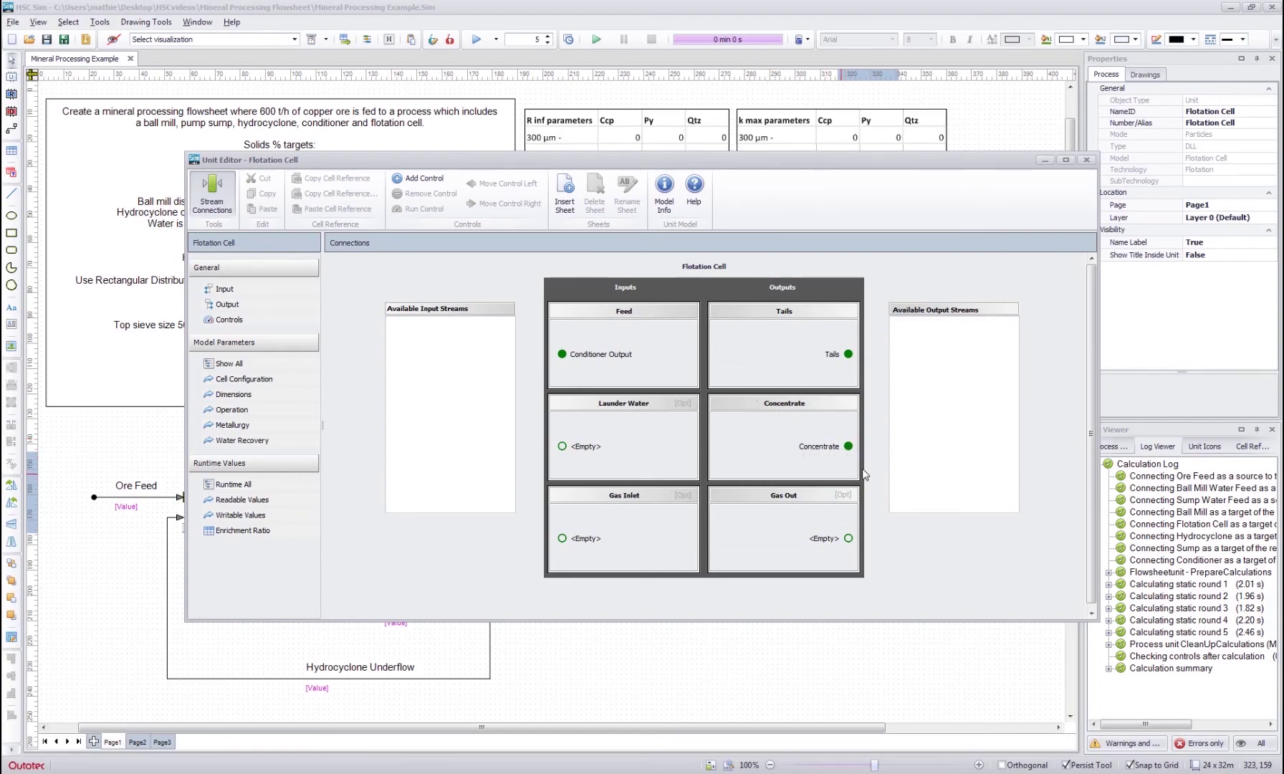
pyautogui.click(224, 364)
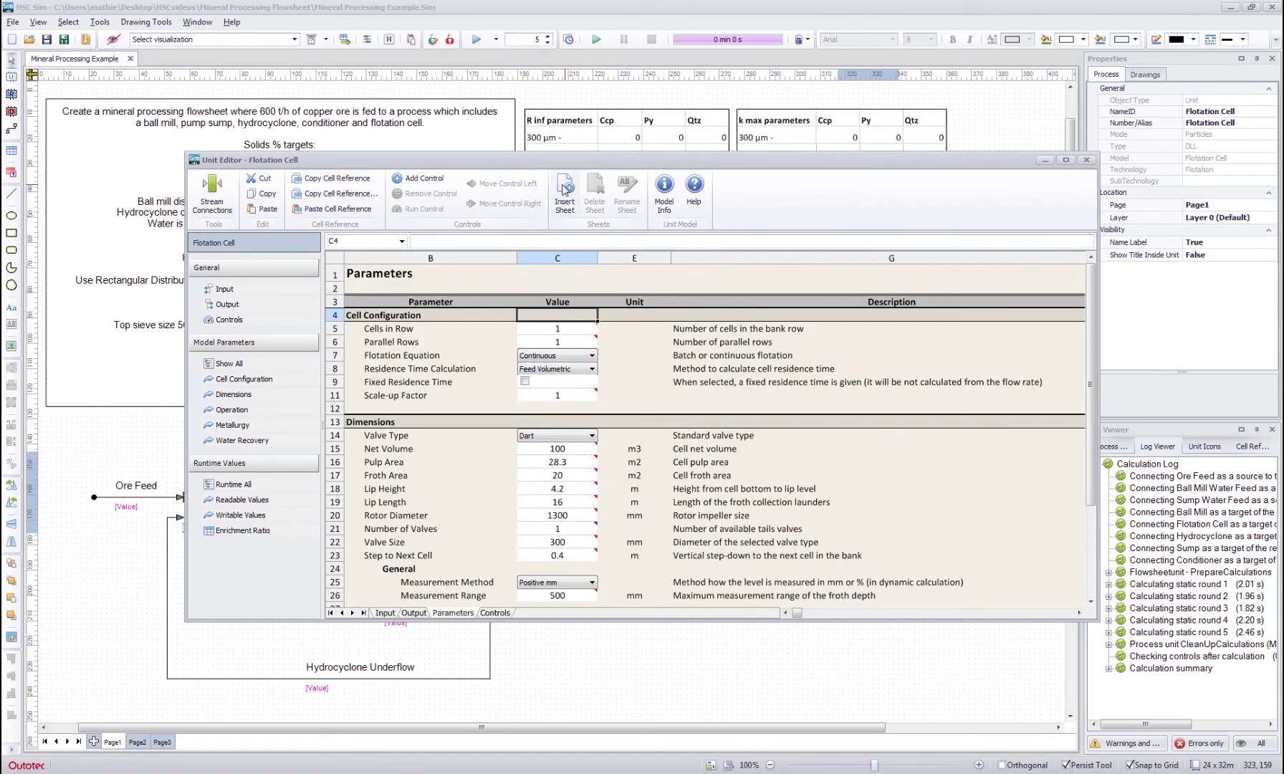
pyautogui.moveTo(535, 162); pyautogui.dragTo(872, 102)
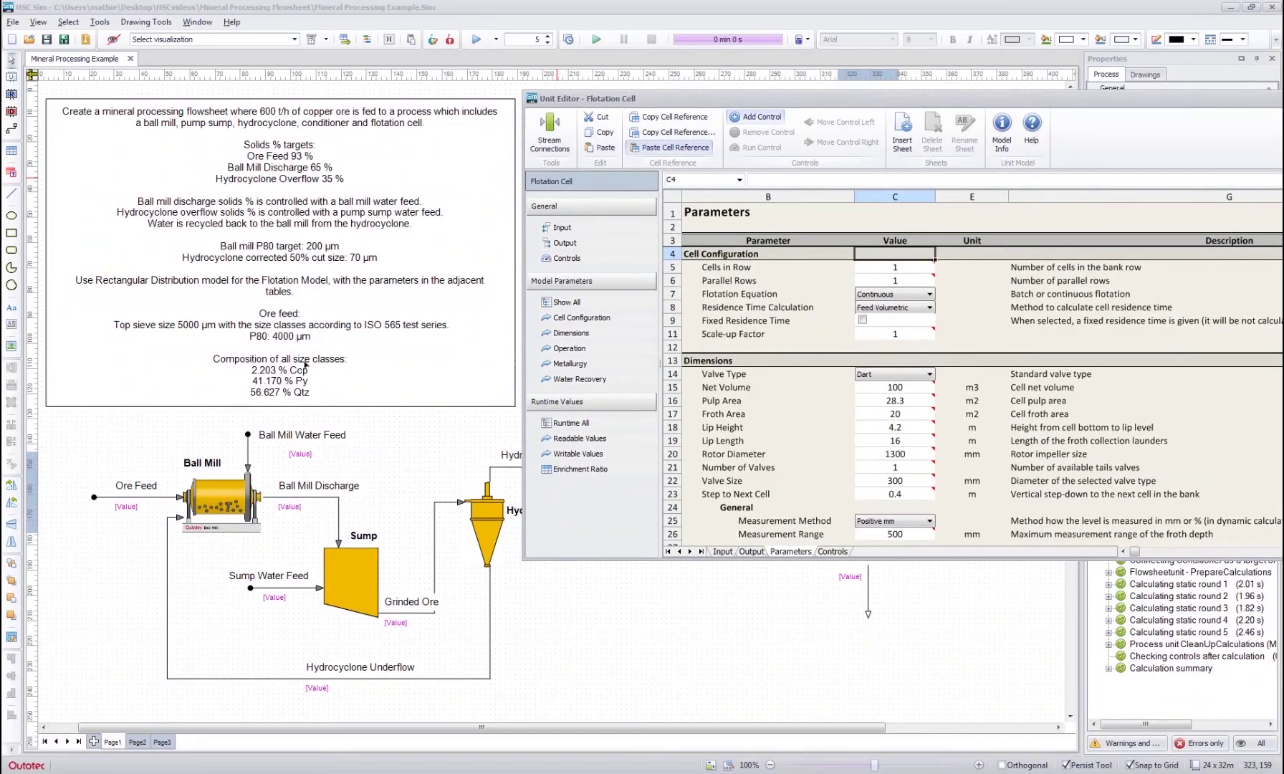
pyautogui.moveTo(573, 99); pyautogui.dragTo(249, 97)
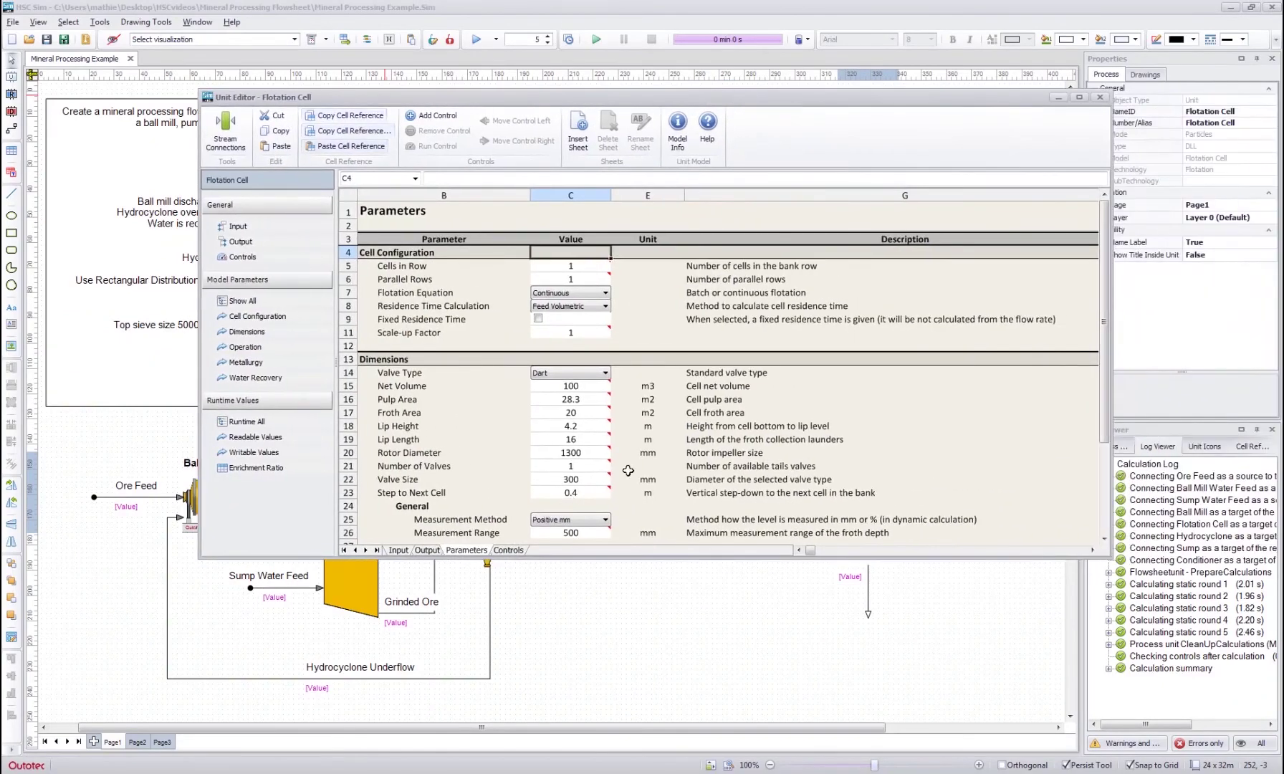
pyautogui.click(1100, 97)
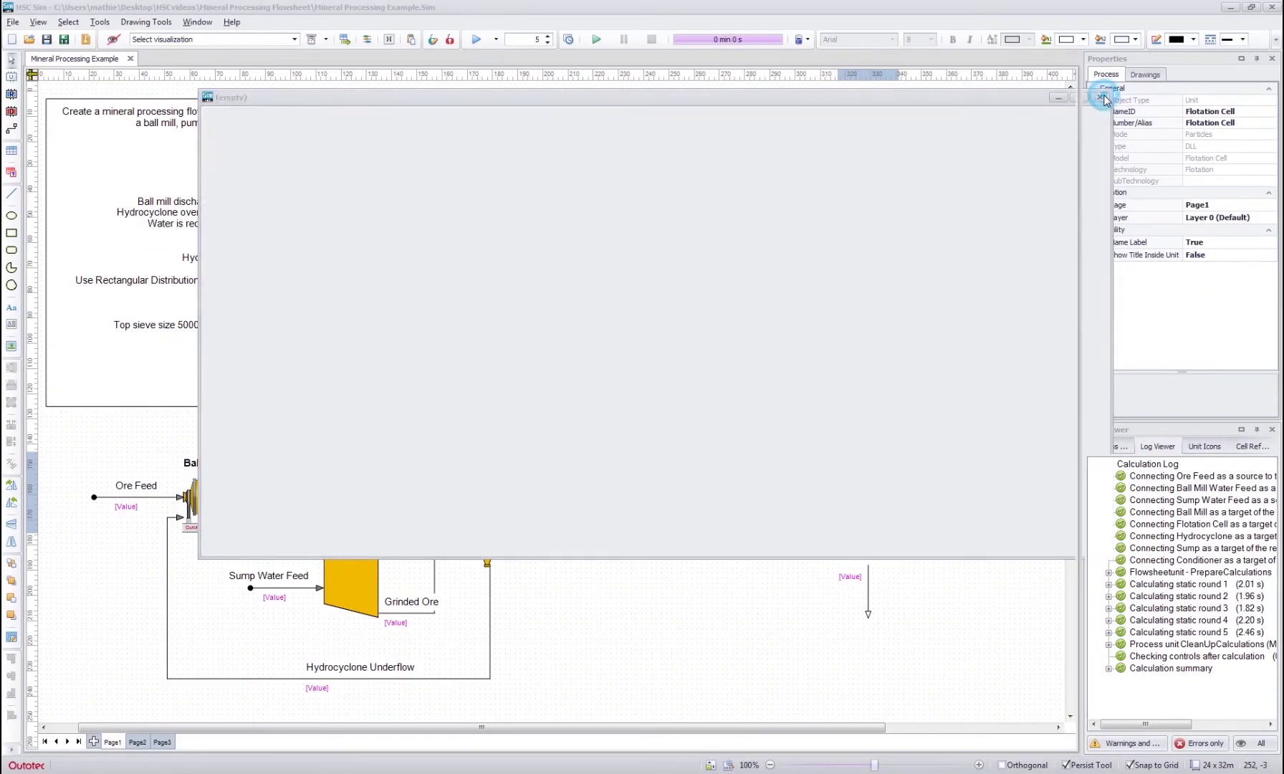
# - Run the simulation for 5 rounds and display the Flotation Cell's output results for Tails and Concentrate
pyautogui.click(565, 576)
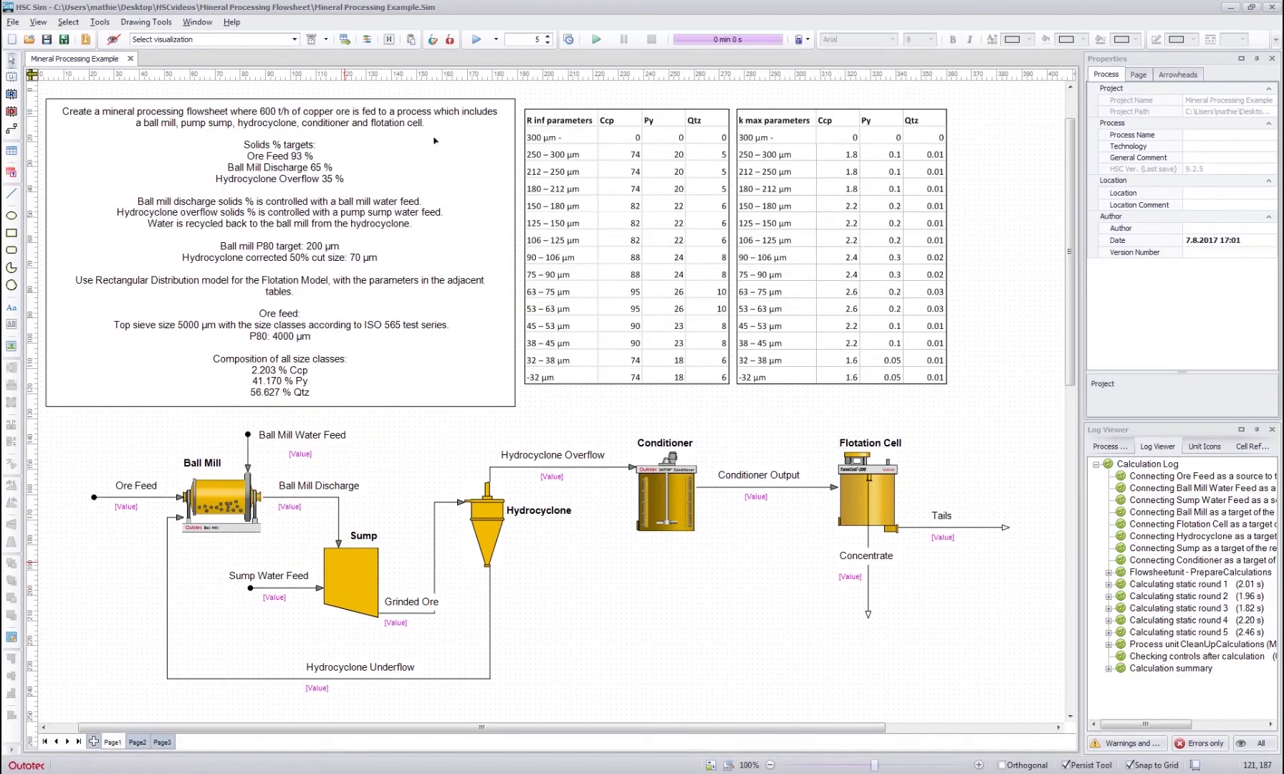
pyautogui.click(475, 40)
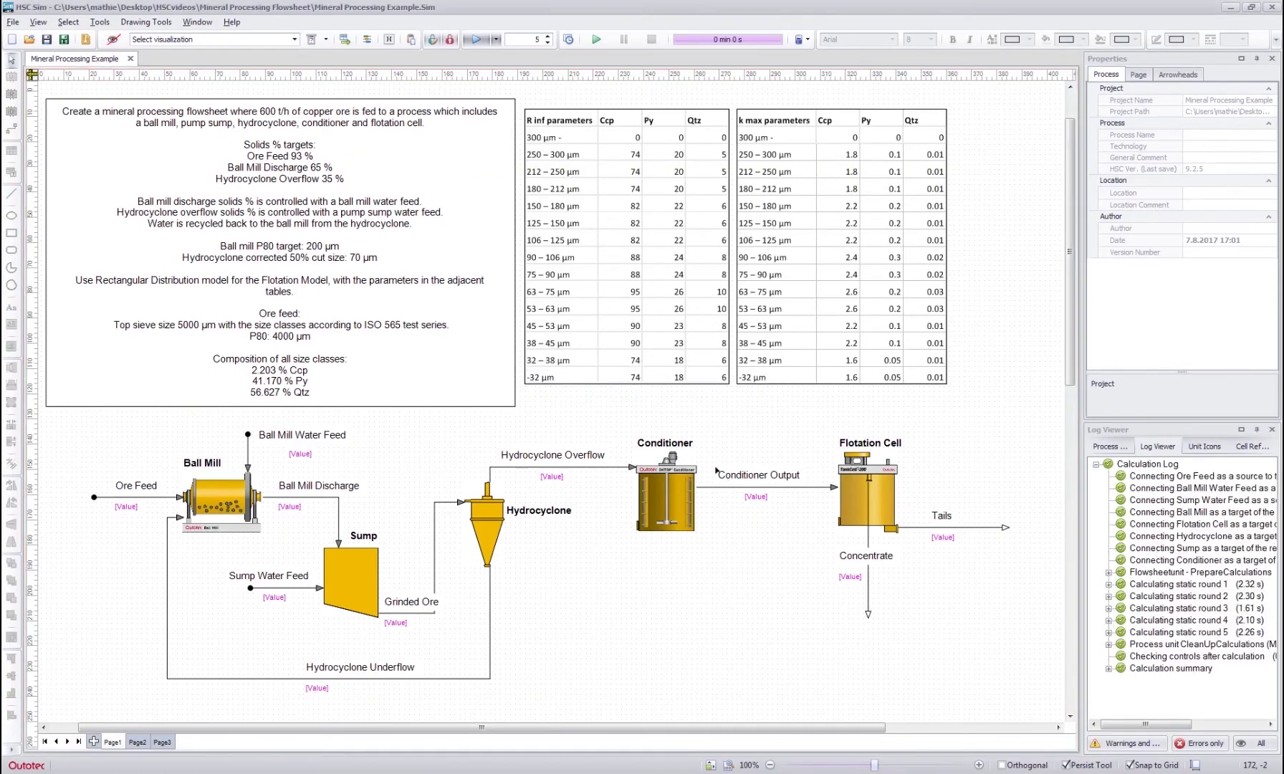
pyautogui.doubleClick(840, 474)
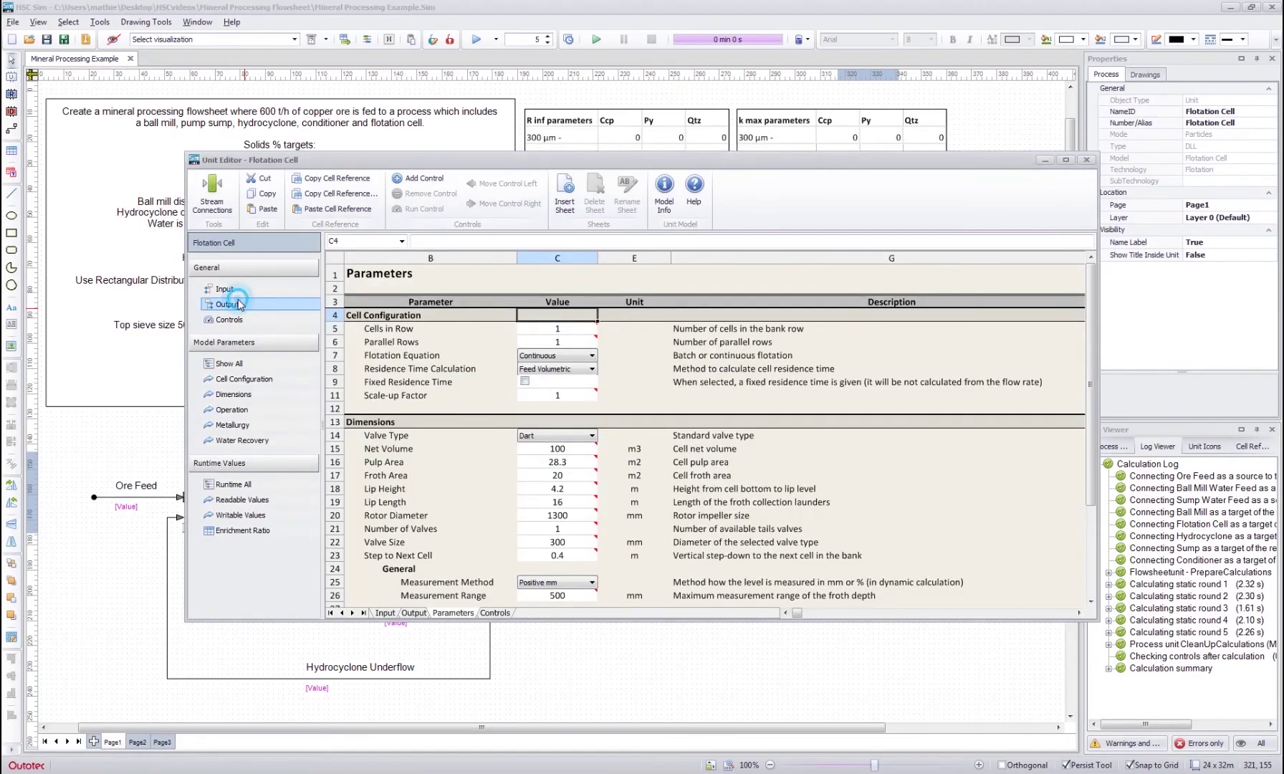
pyautogui.click(227, 303)
pyautogui.click(619, 310)
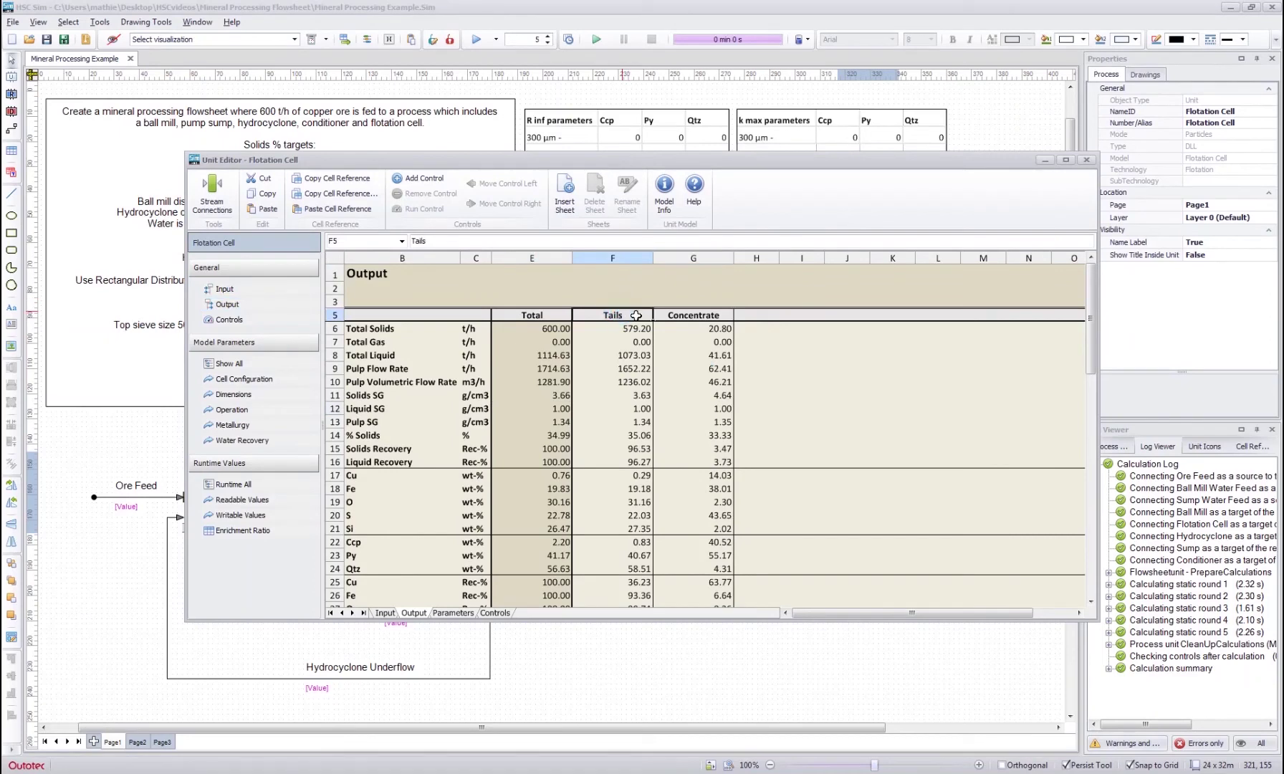
# - Compare the Cu weight percentages of Total, Tails and Concentrate in the Flotation Cell's output
pyautogui.click(683, 313)
pyautogui.scroll(-1, 684, 315)
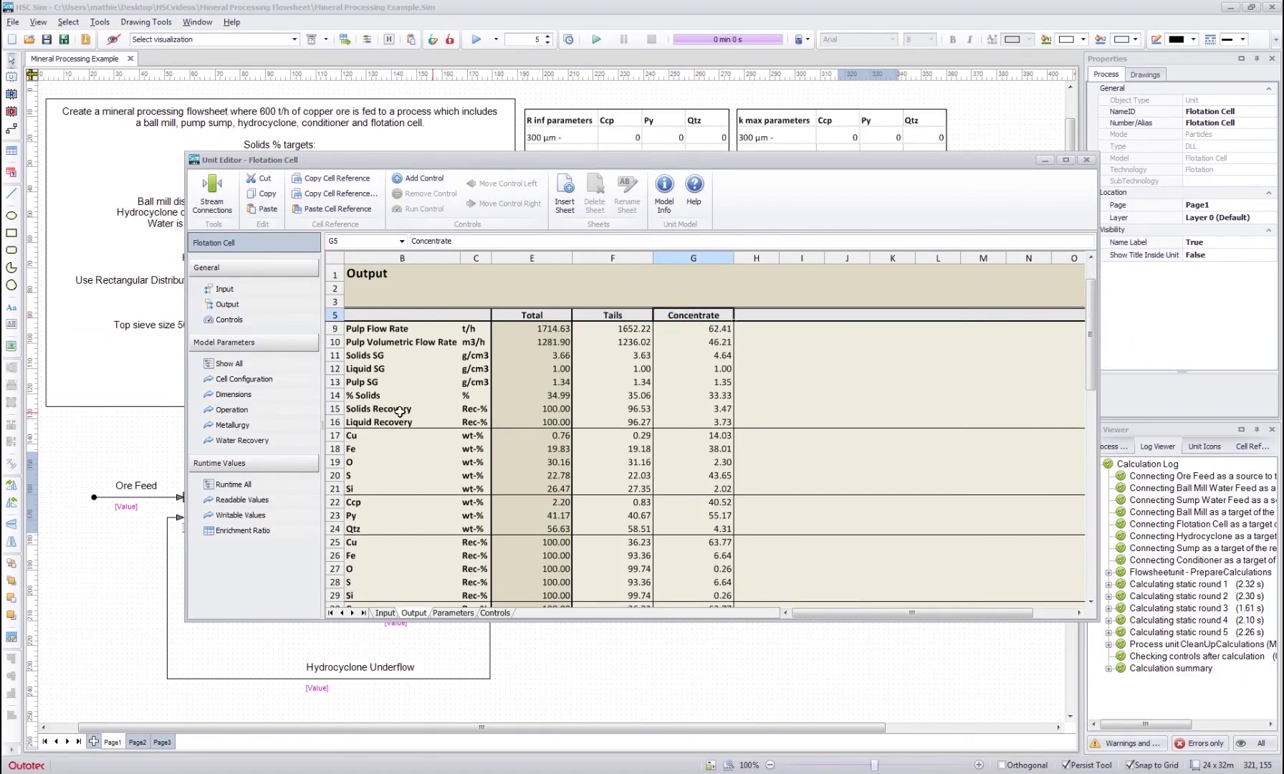
pyautogui.scroll(-1, 398, 415)
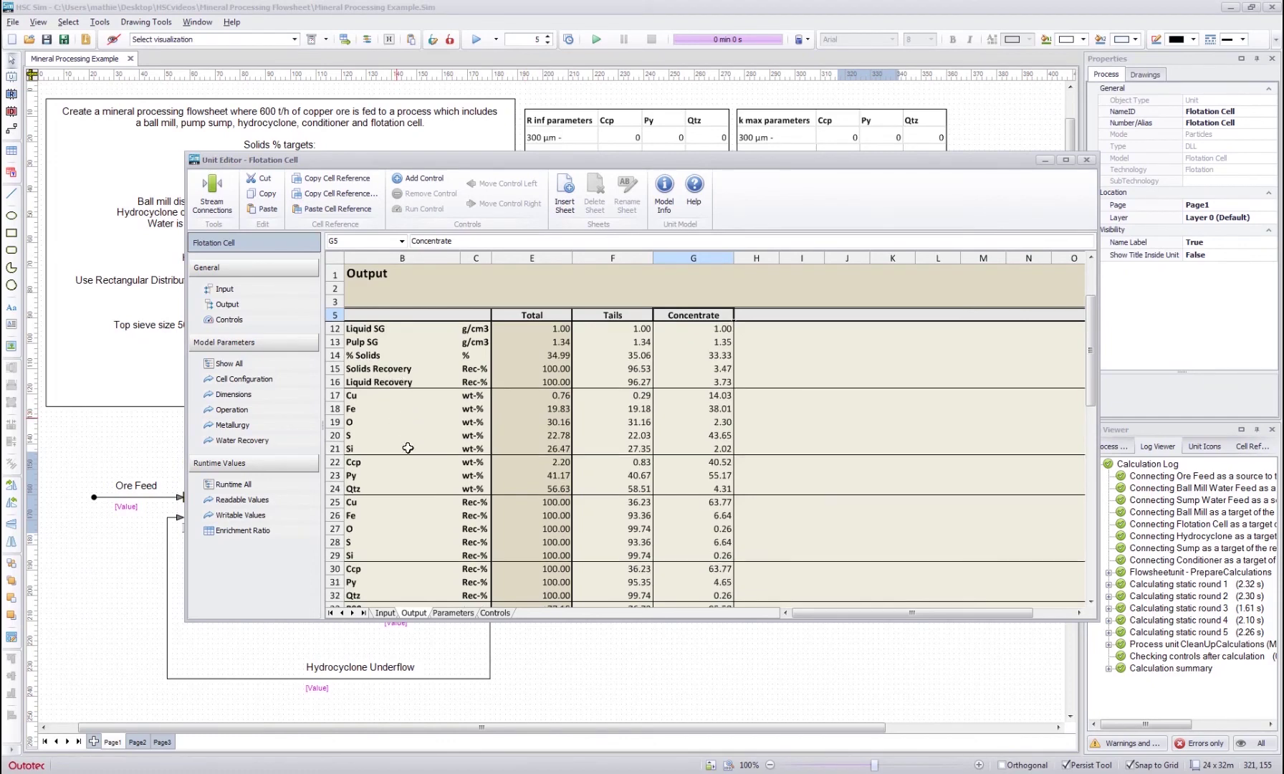
pyautogui.moveTo(400, 397); pyautogui.dragTo(732, 394)
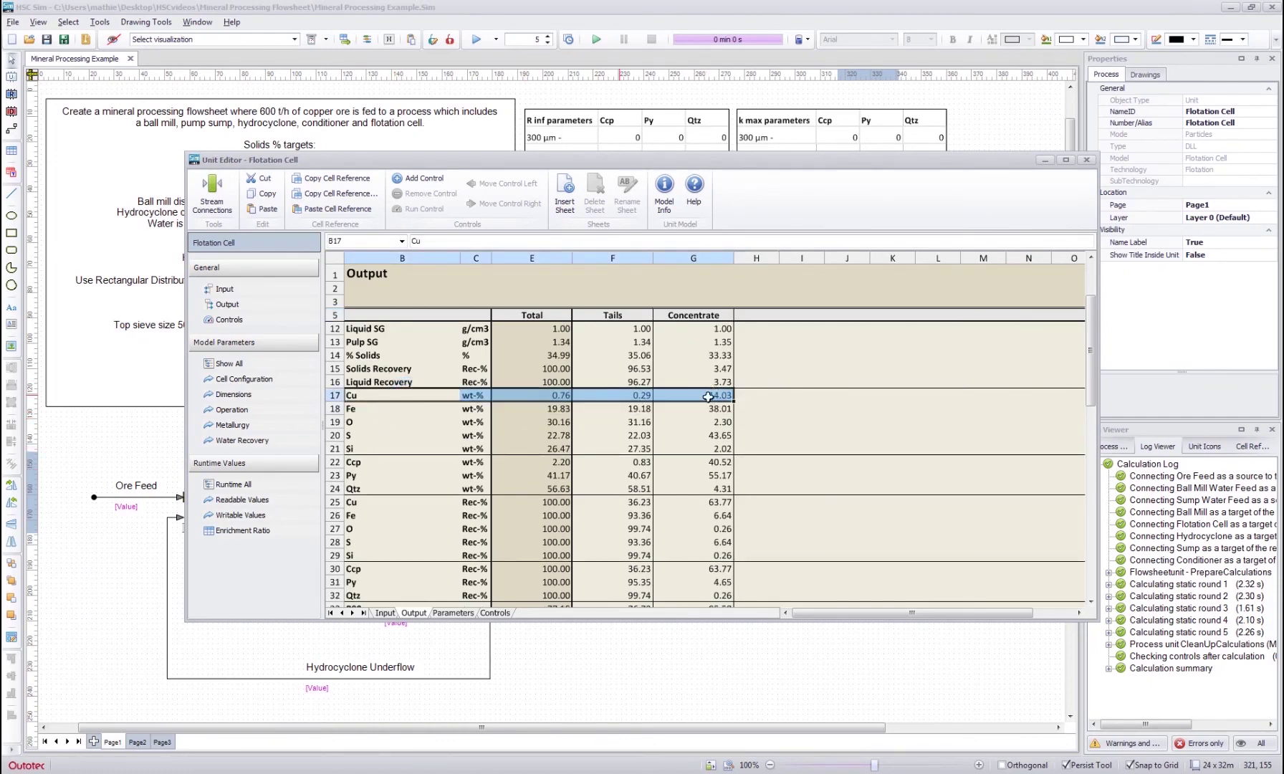
pyautogui.scroll(2, 735, 406)
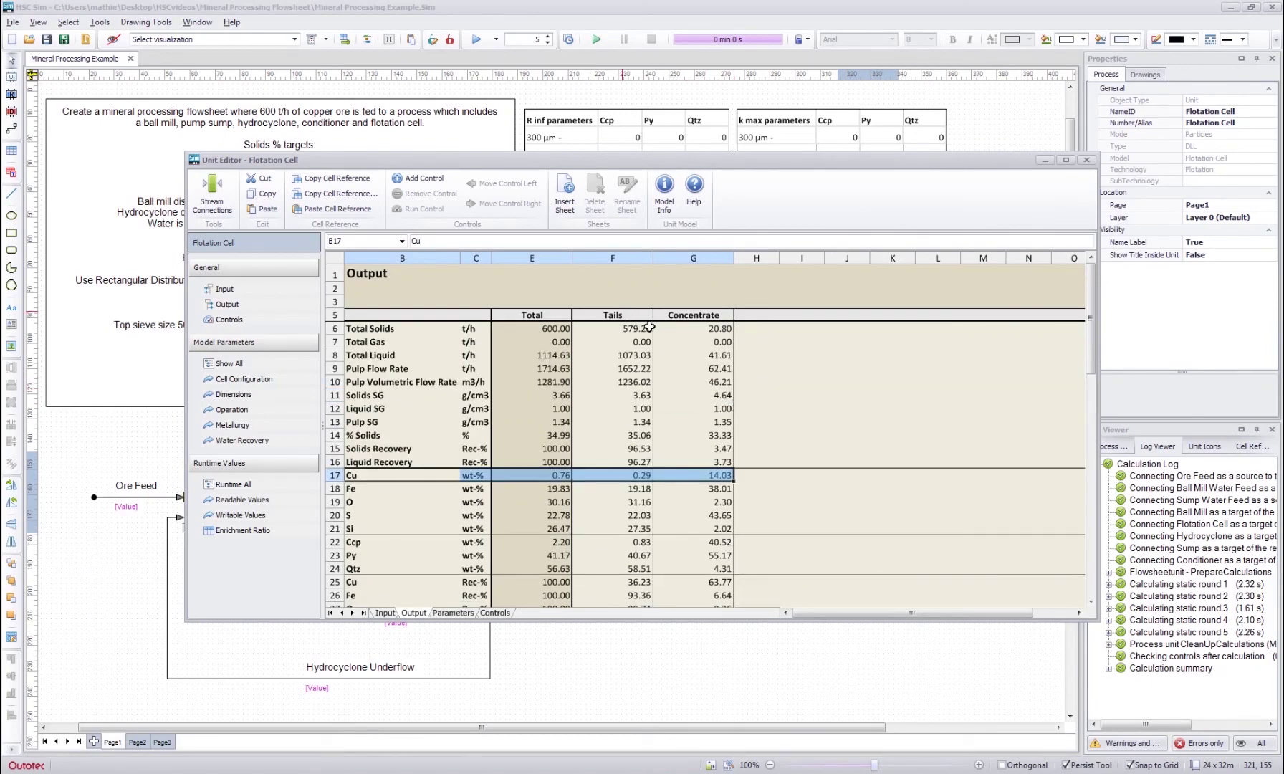
# - Check the Total Solids flow rates and Ccp weight percentages of Tails and Concentrate in the output sheet
pyautogui.click(627, 328)
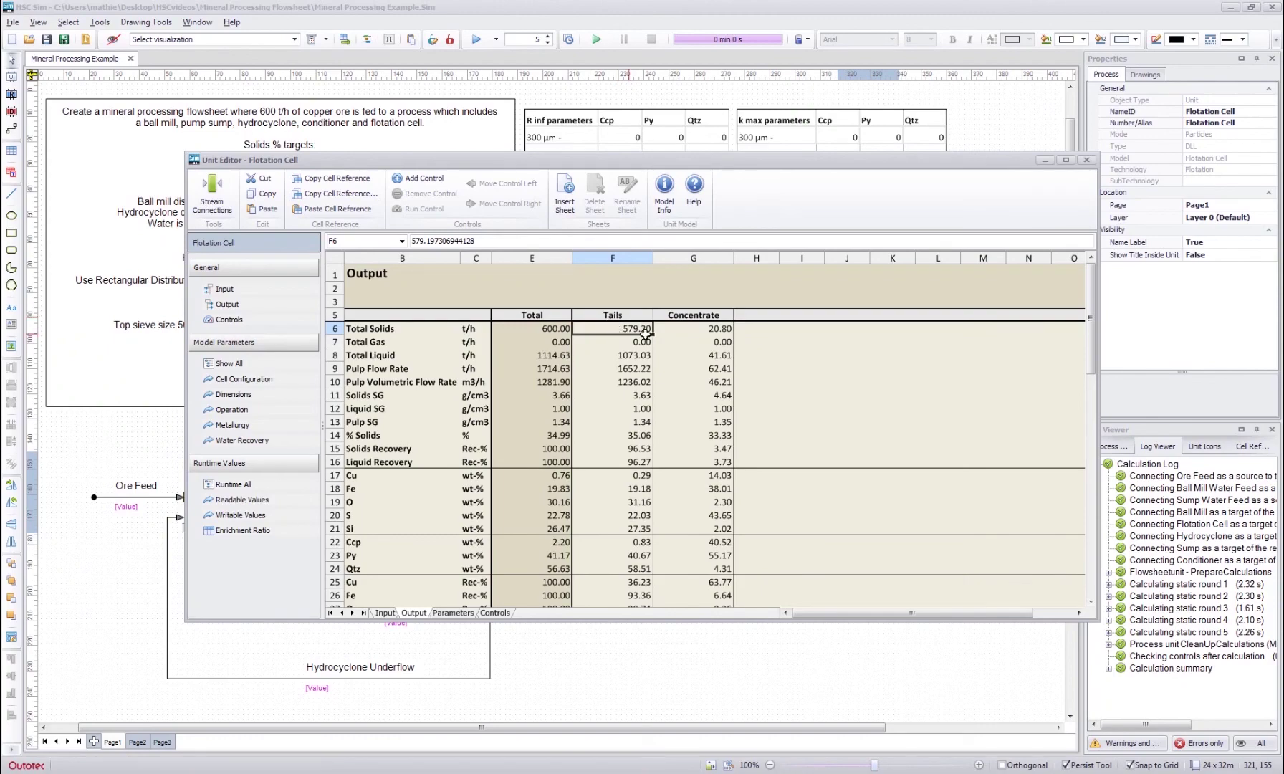
pyautogui.click(684, 330)
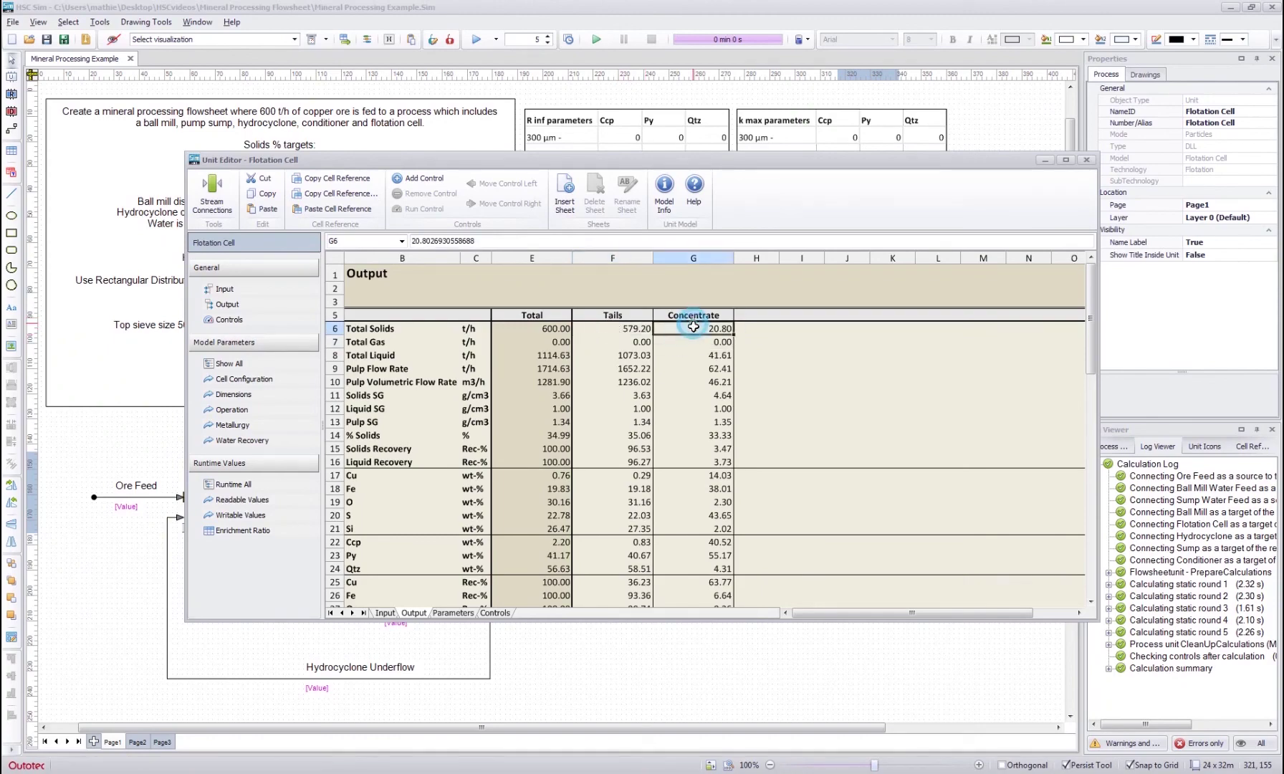
pyautogui.scroll(-1, 704, 357)
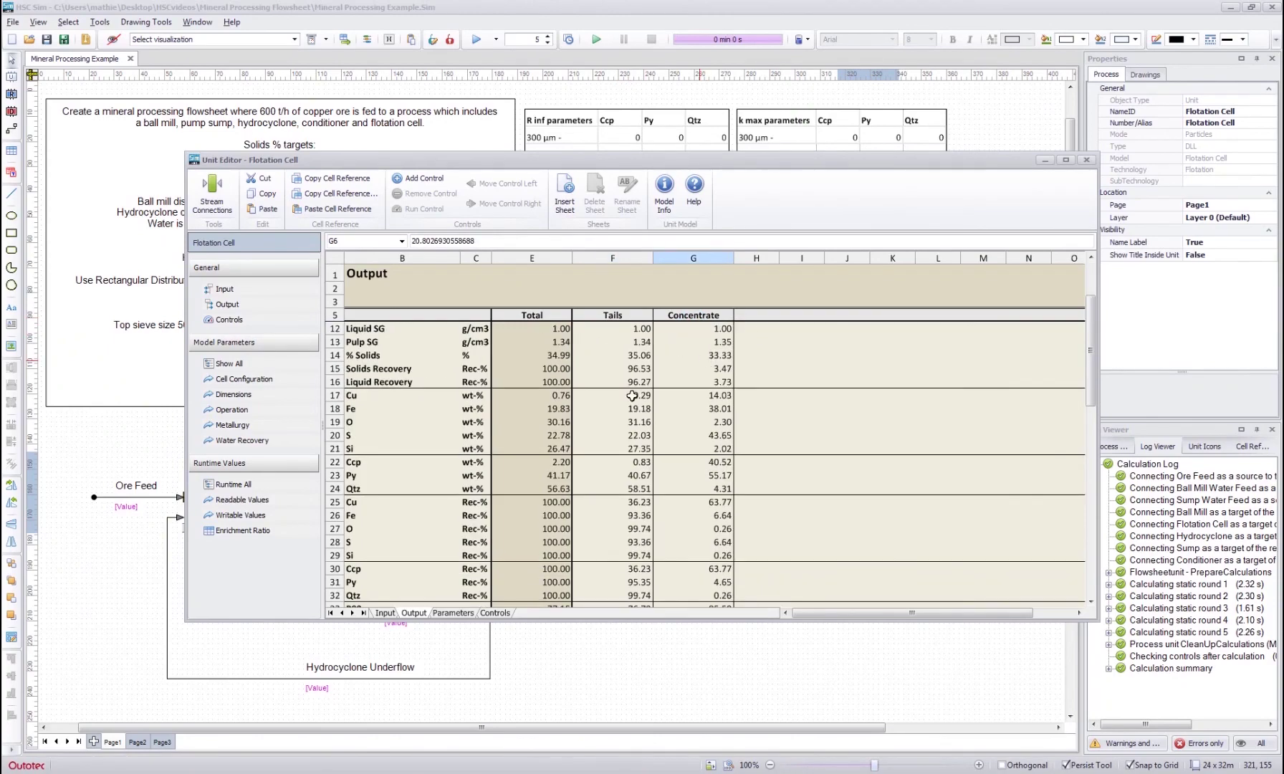
pyautogui.scroll(-2, 634, 395)
pyautogui.moveTo(621, 422); pyautogui.dragTo(686, 421)
pyautogui.scroll(3, 785, 428)
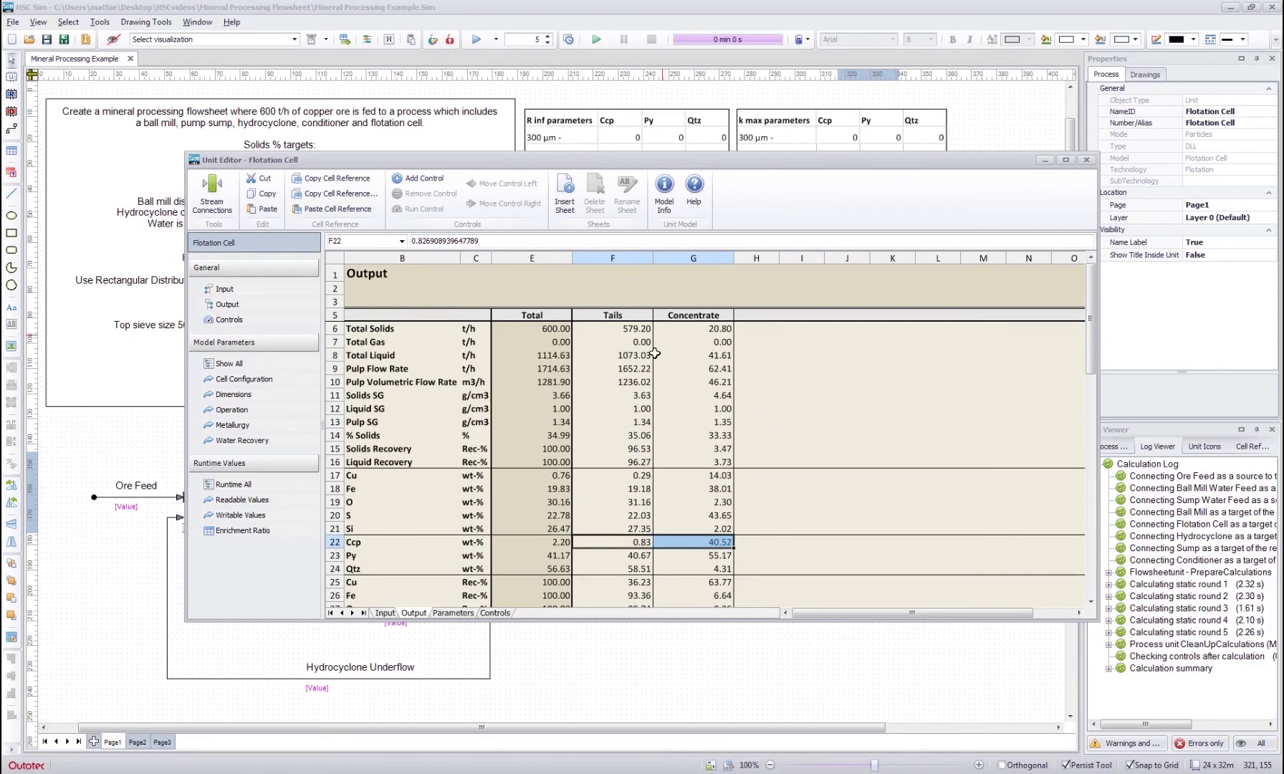
# - Finish reviewing the Concentrate's Total Solids and close the Flotation Cell's unit editor
pyautogui.click(708, 328)
pyautogui.click(780, 367)
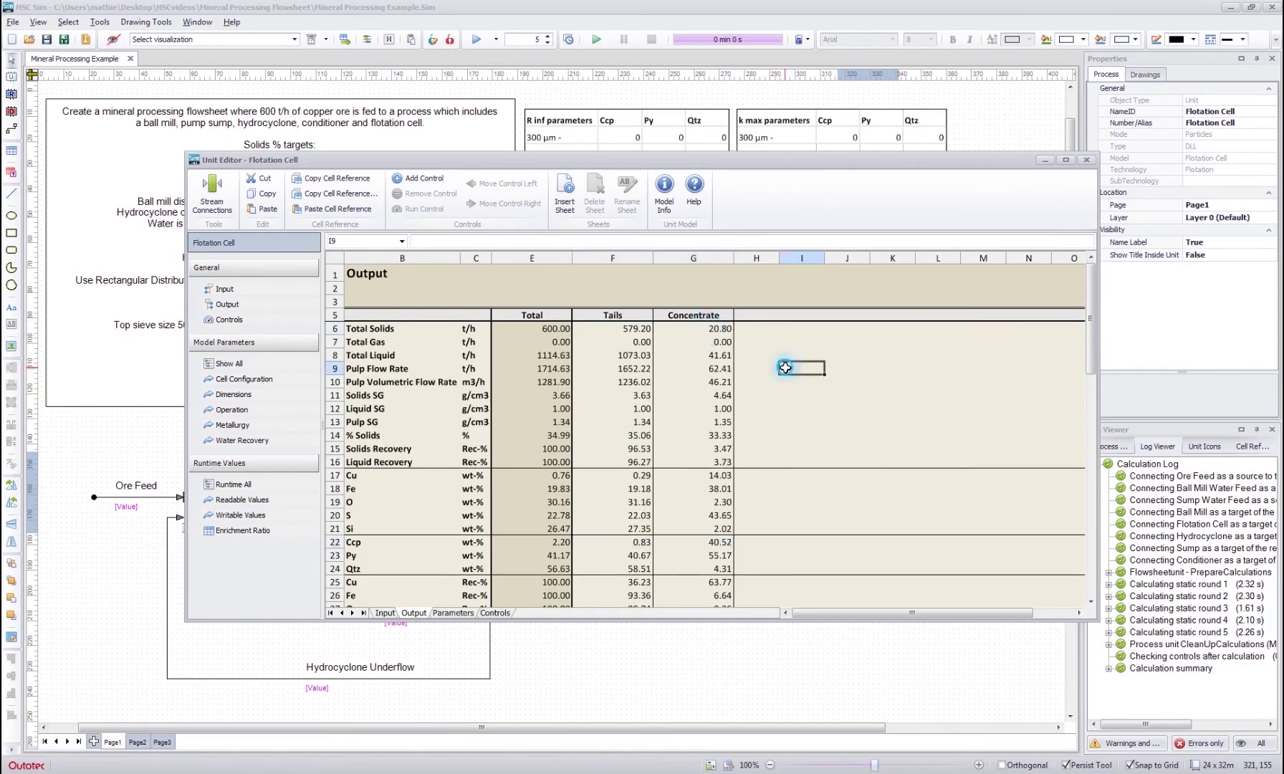
pyautogui.click(767, 354)
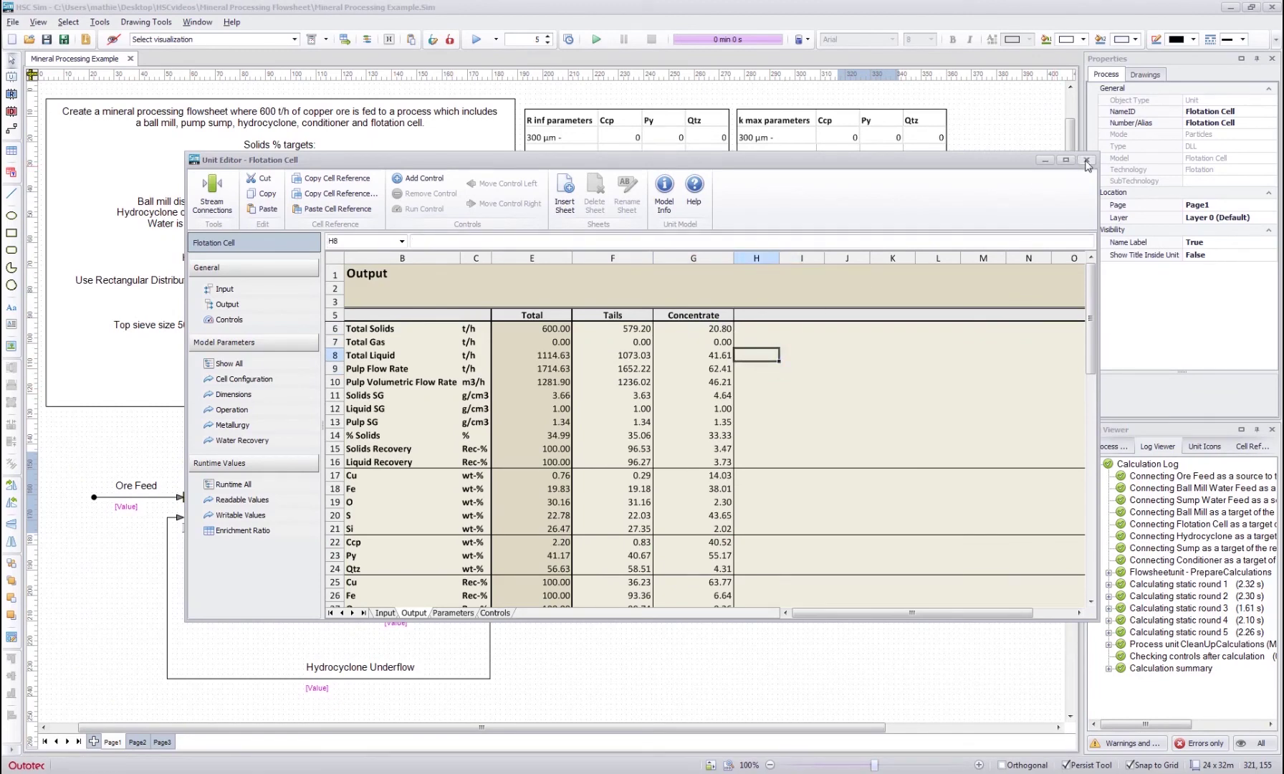
pyautogui.click(752, 330)
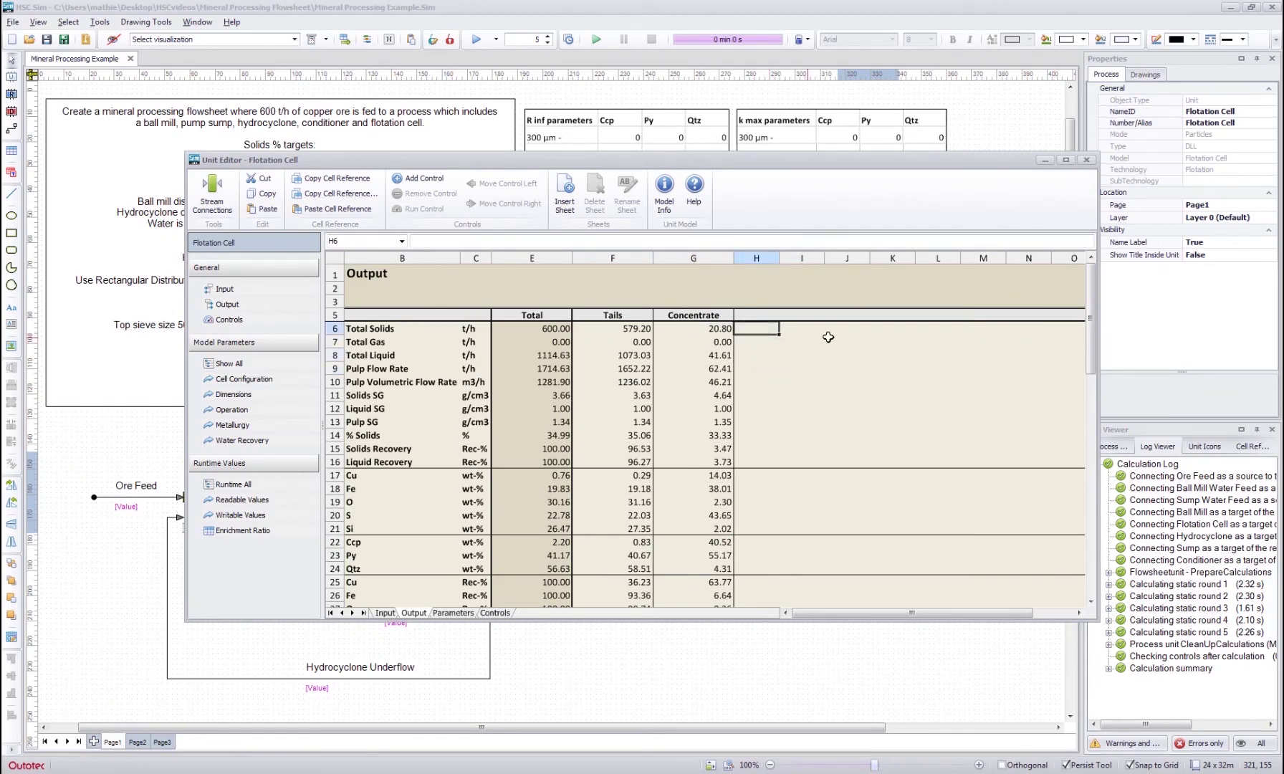
pyautogui.click(1088, 161)
# - Review the process specification text above the flowsheet, leaving nothing selected
pyautogui.click(412, 457)
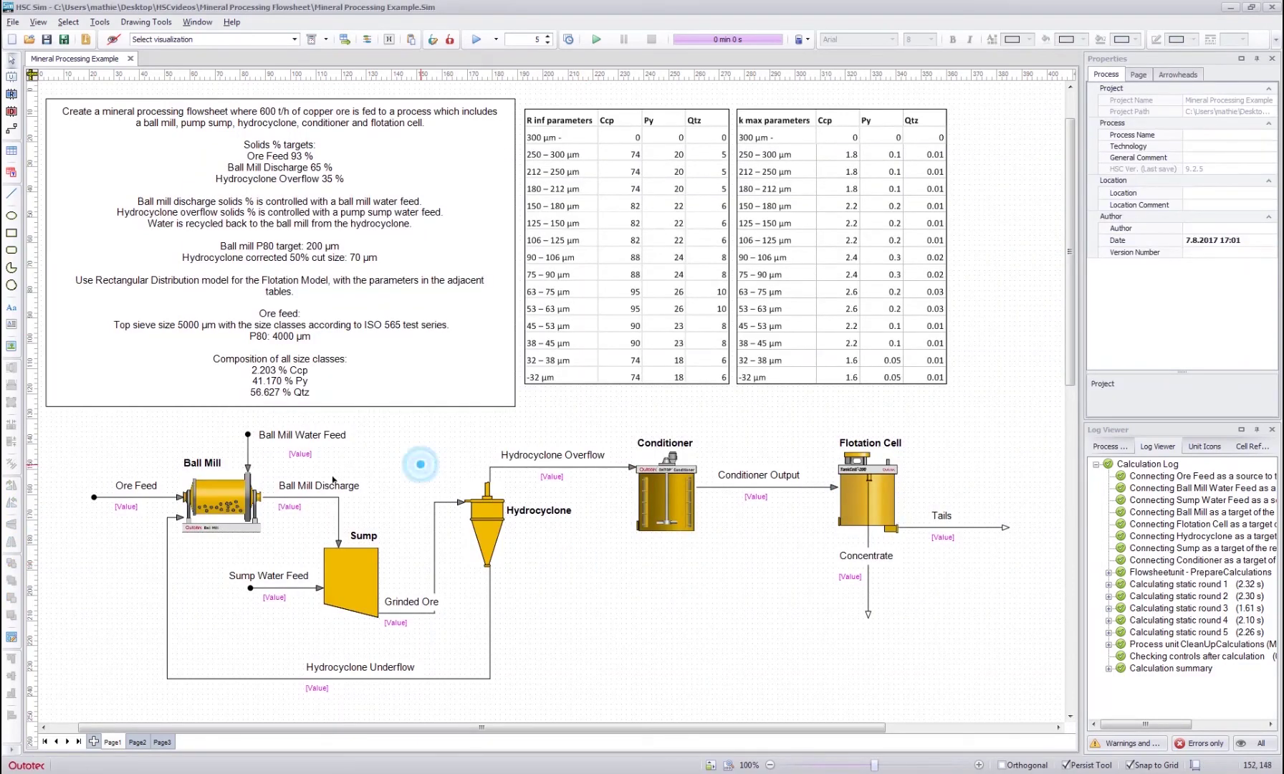
pyautogui.click(309, 331)
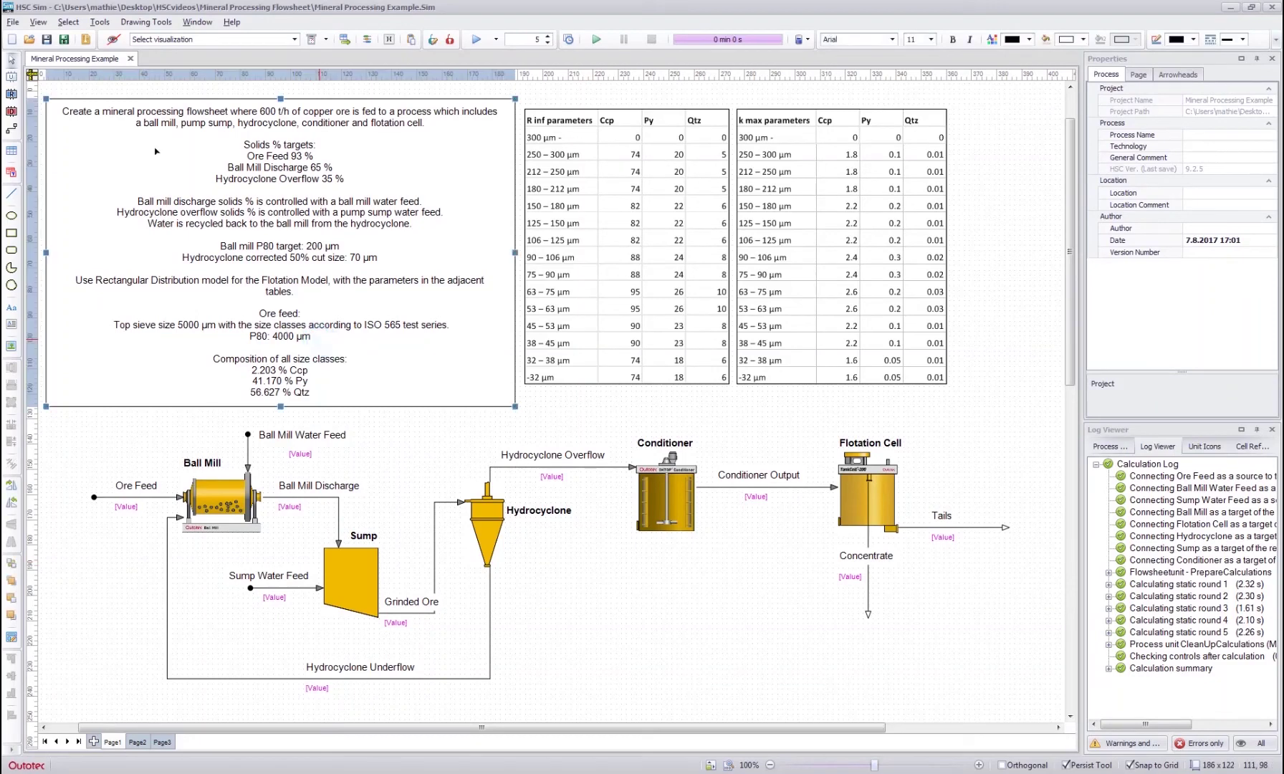
pyautogui.click(586, 569)
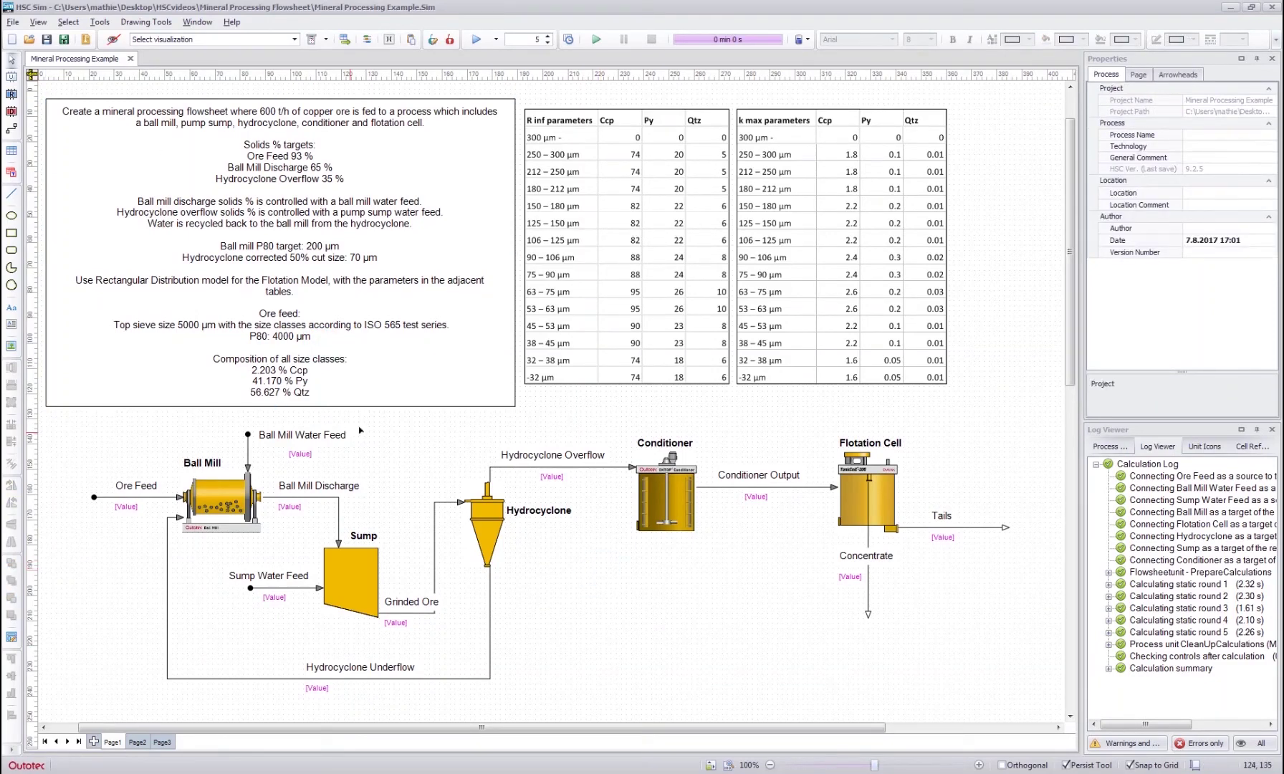
# - Check the particle unit models available for the Ball Mill and leave the model selection without changes
pyautogui.click(212, 497)
pyautogui.rightClick(212, 497)
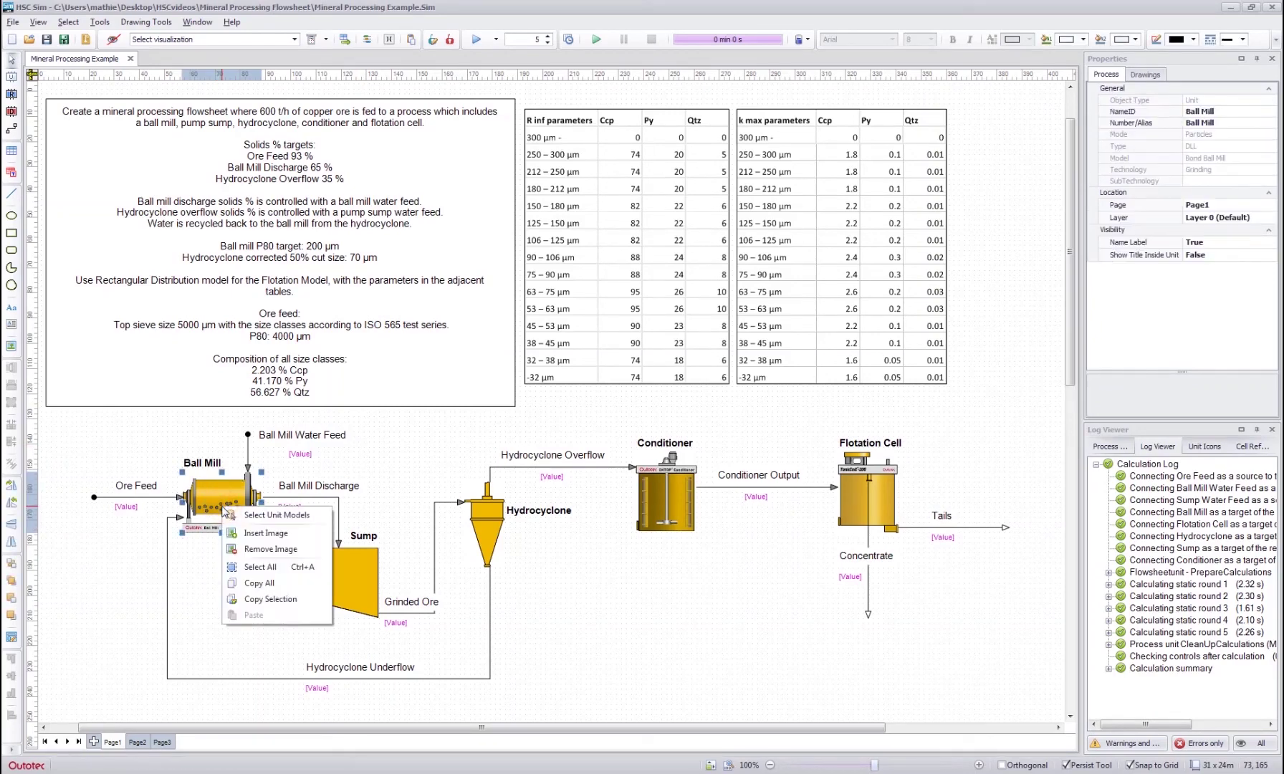
pyautogui.click(270, 520)
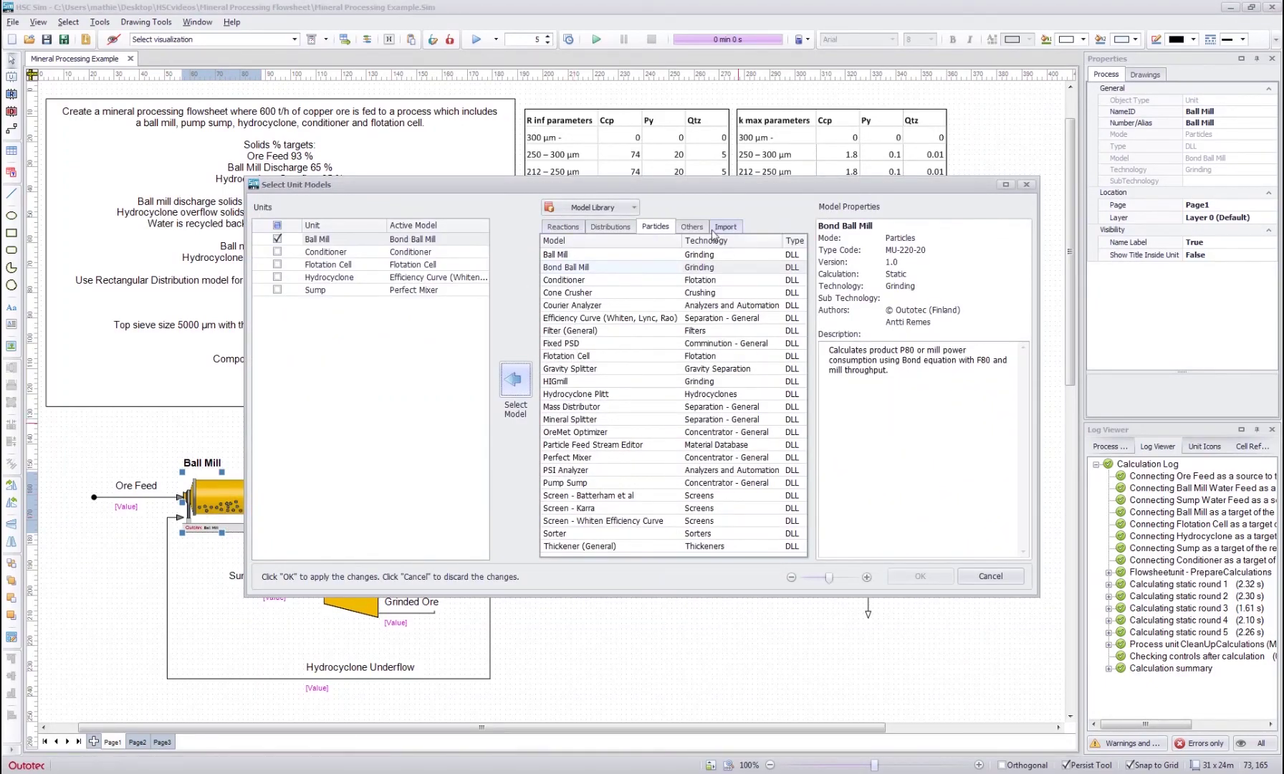
pyautogui.click(997, 579)
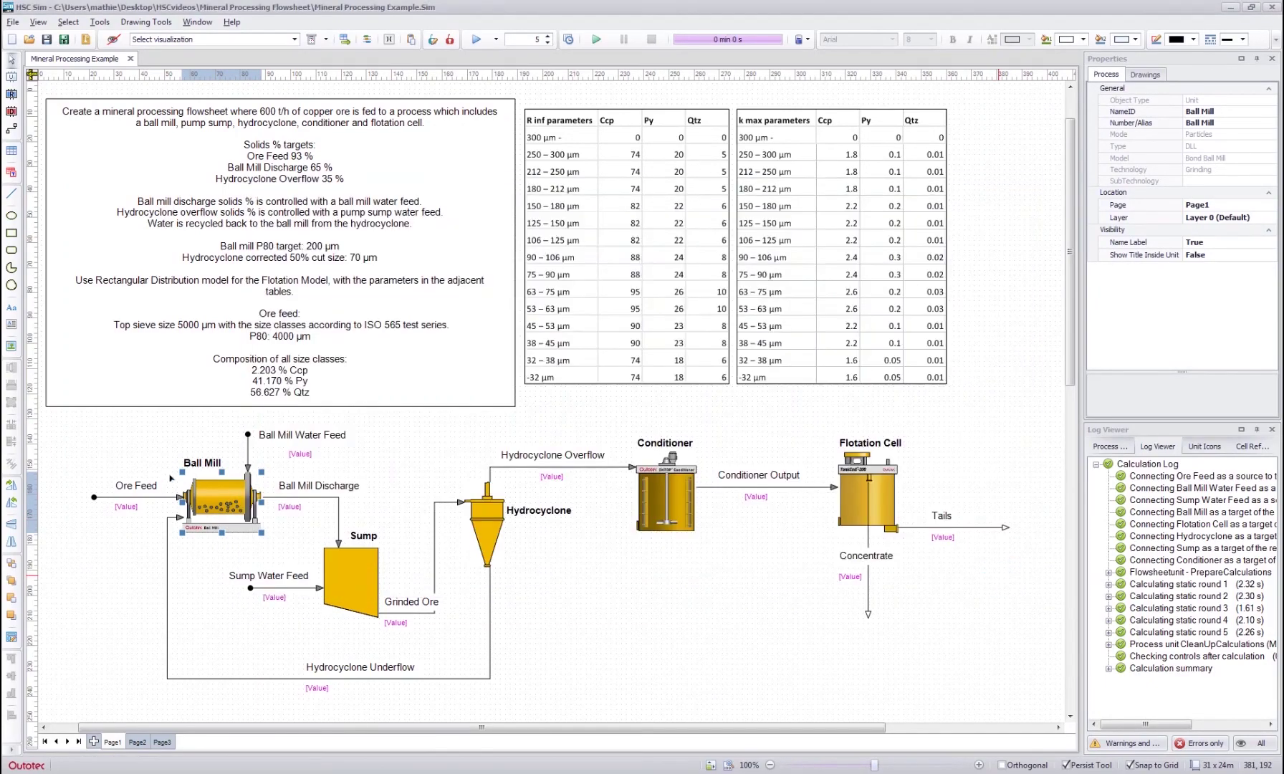
# - Look up the stream setup option for the Ore Feed stream without opening it and deselect the stream
pyautogui.click(133, 489)
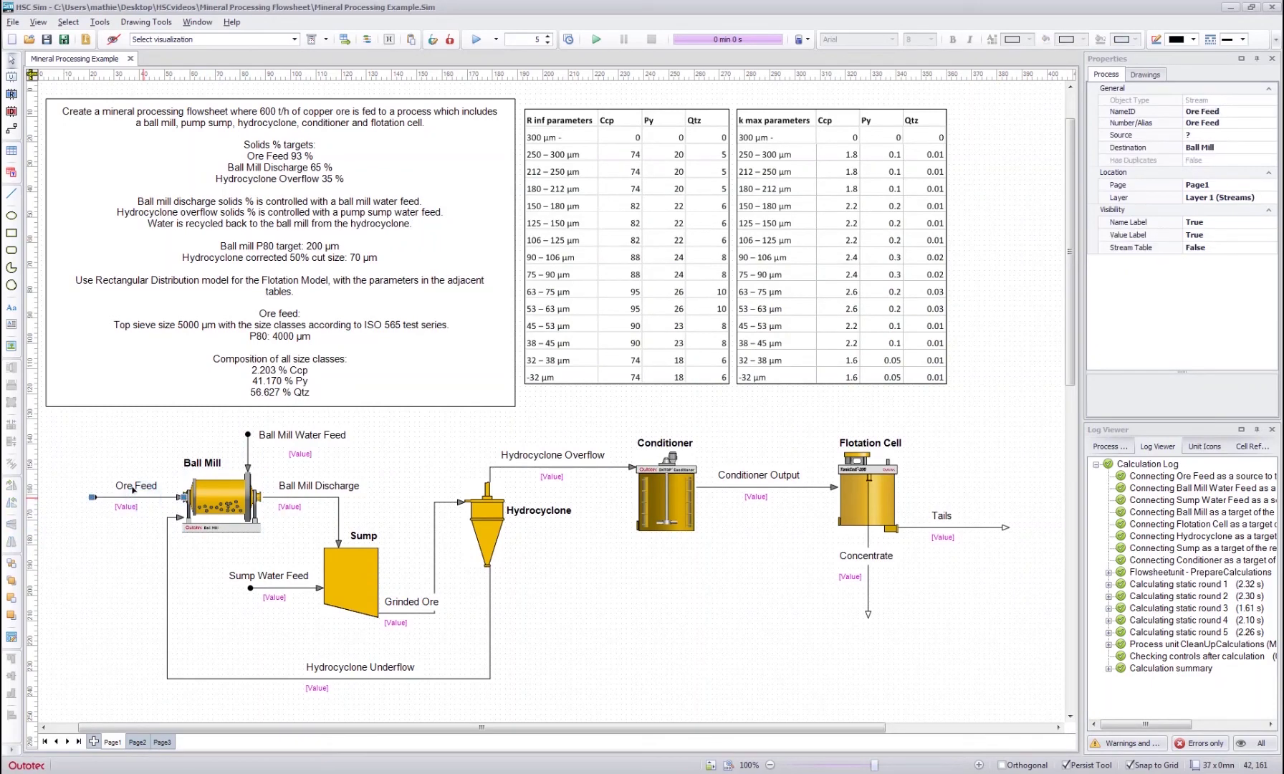
pyautogui.rightClick(143, 497)
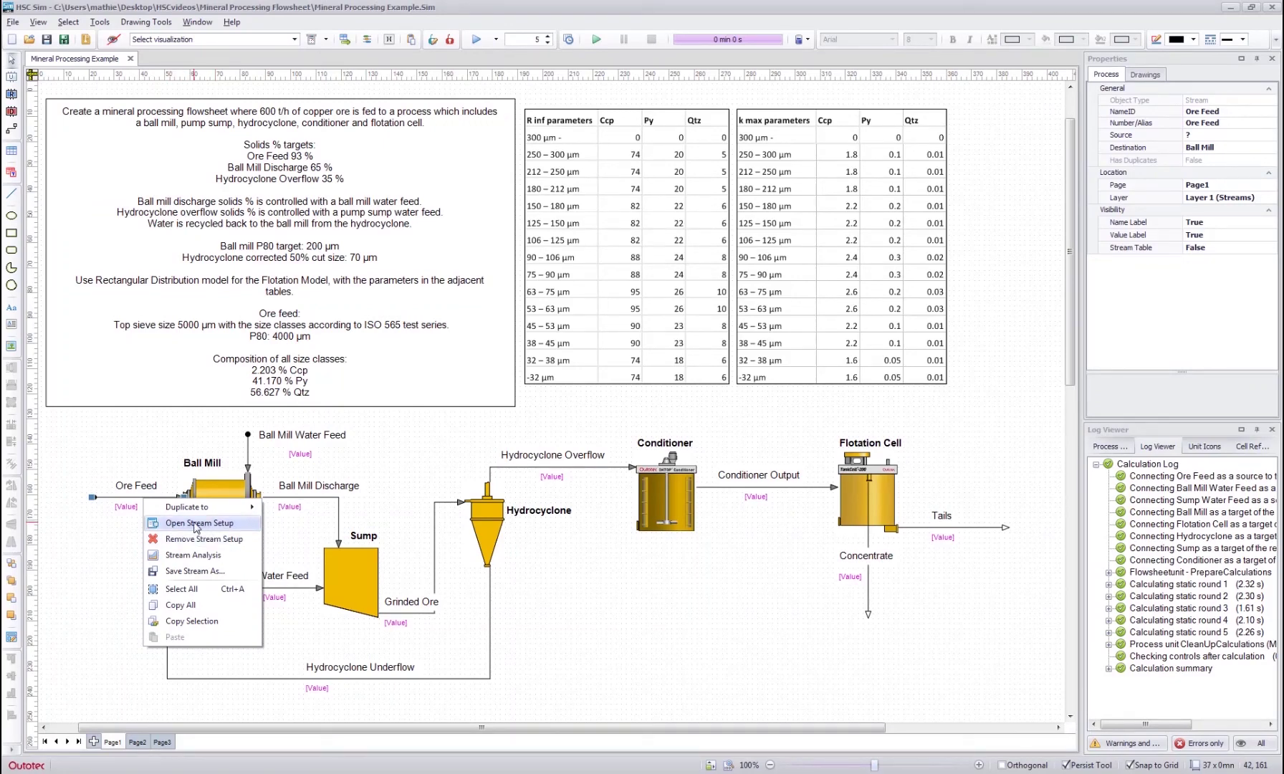
pyautogui.click(131, 429)
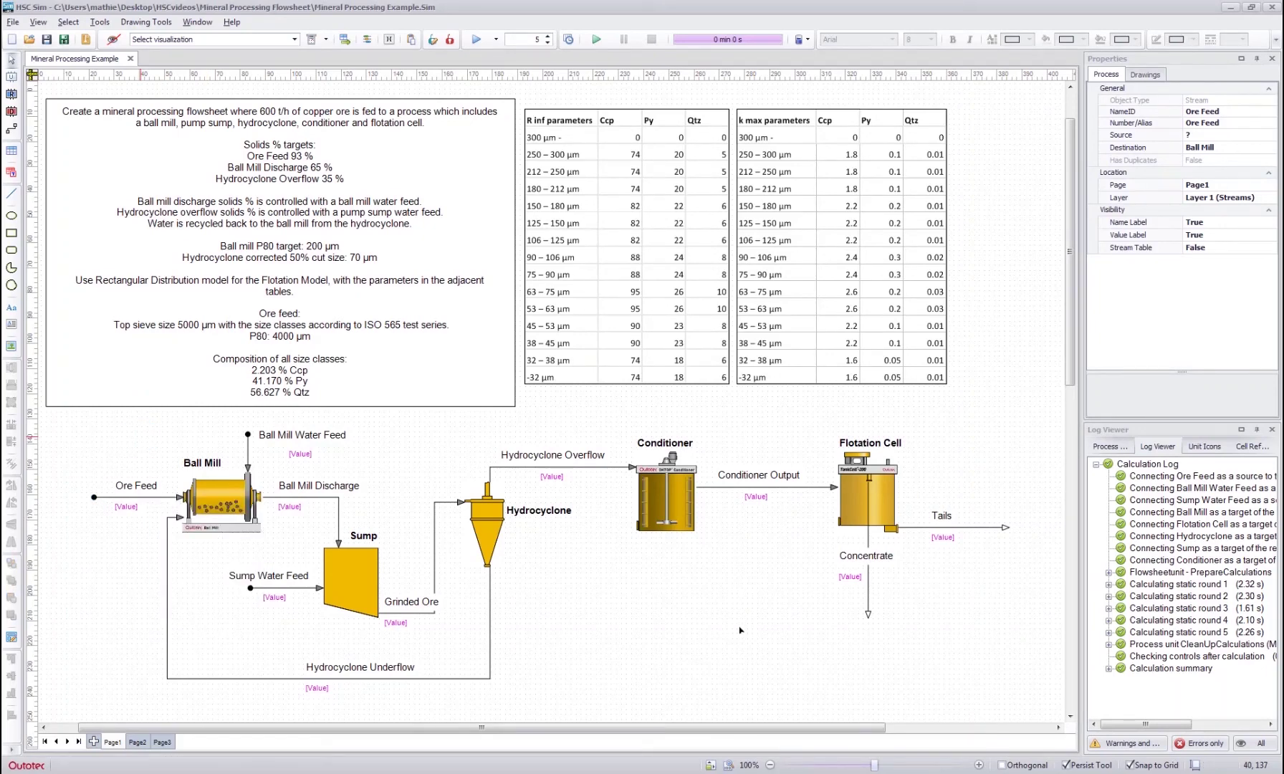
pyautogui.click(772, 625)
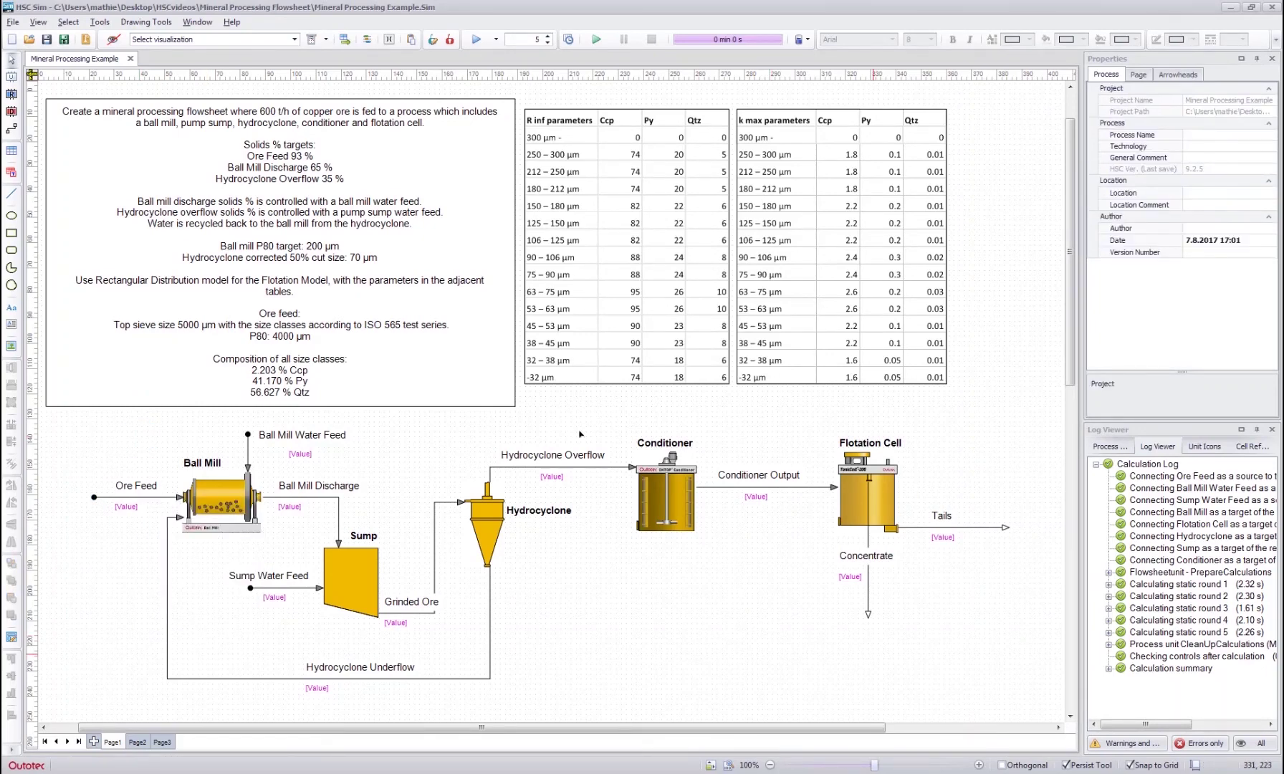
pyautogui.click(578, 614)
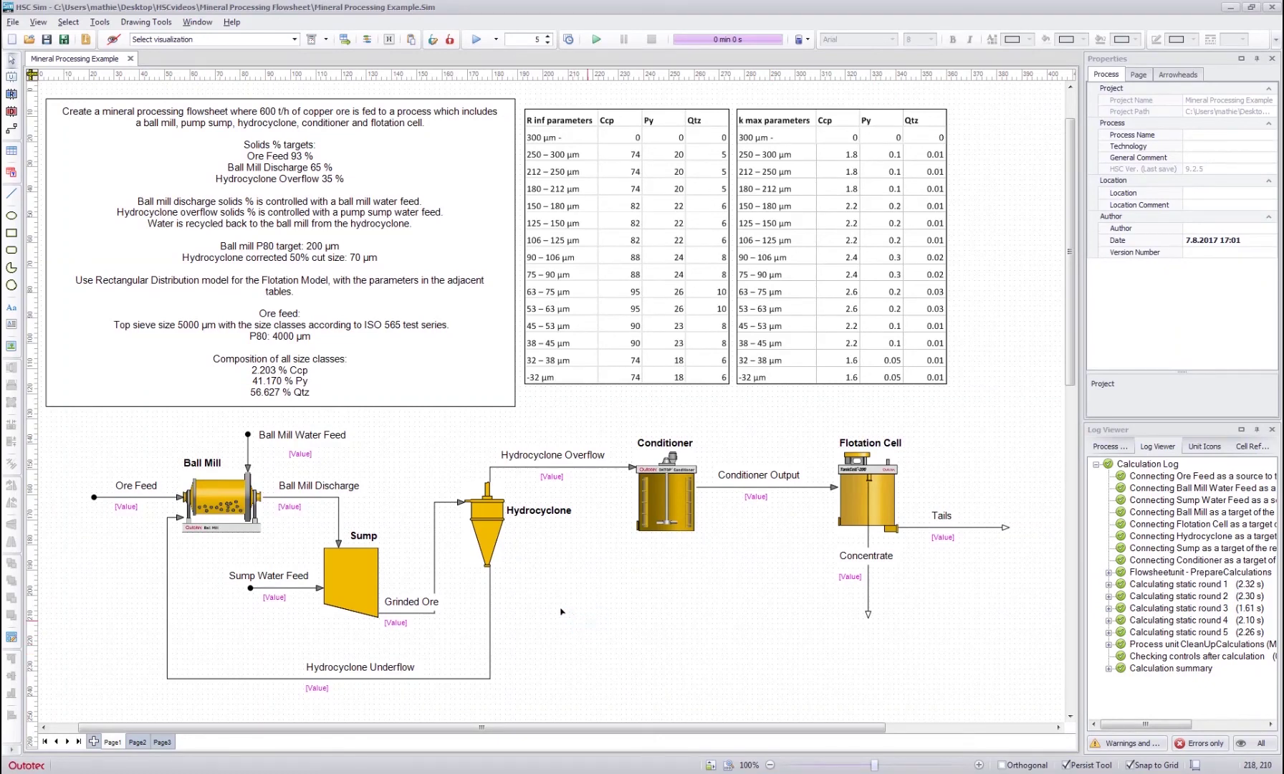